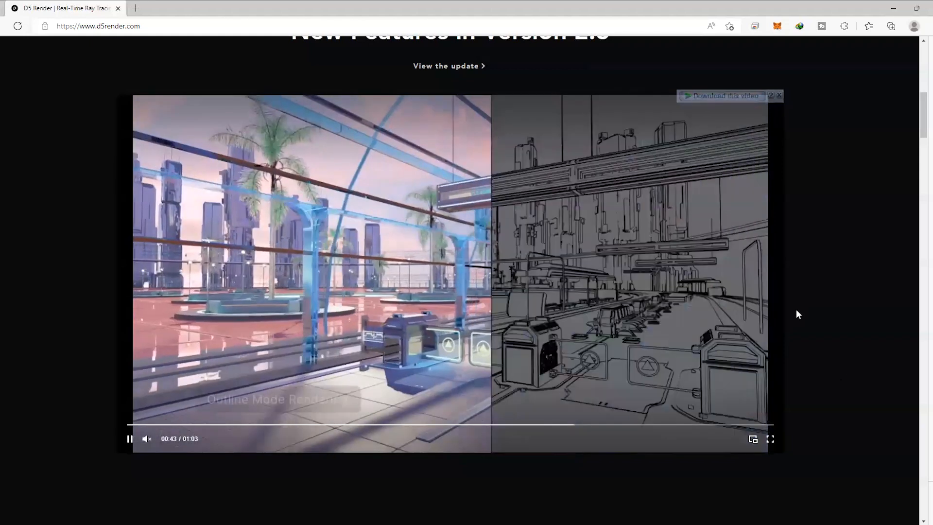
# Review the D5 Render homepage's features, asset library, supported modeling software and pricing plans down to the footer
pyautogui.scroll(-2, 815, 352)
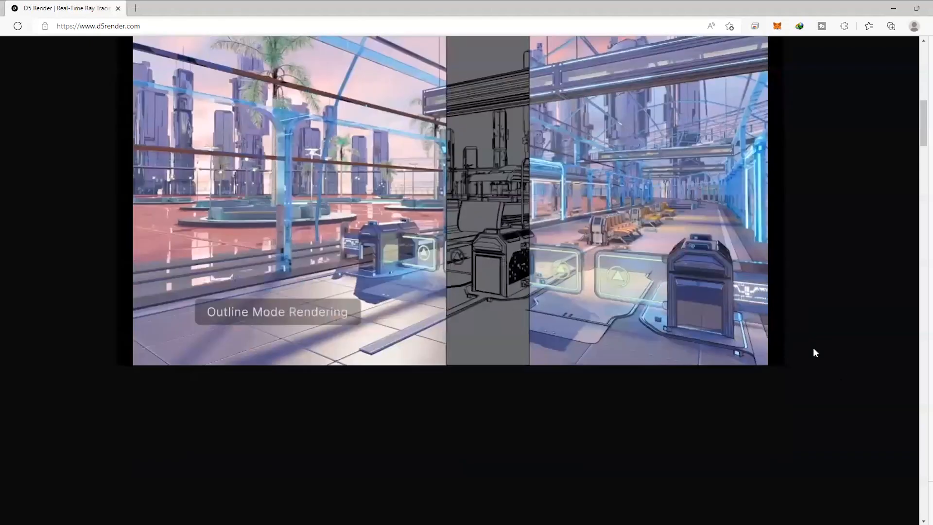
pyautogui.scroll(-10, 815, 352)
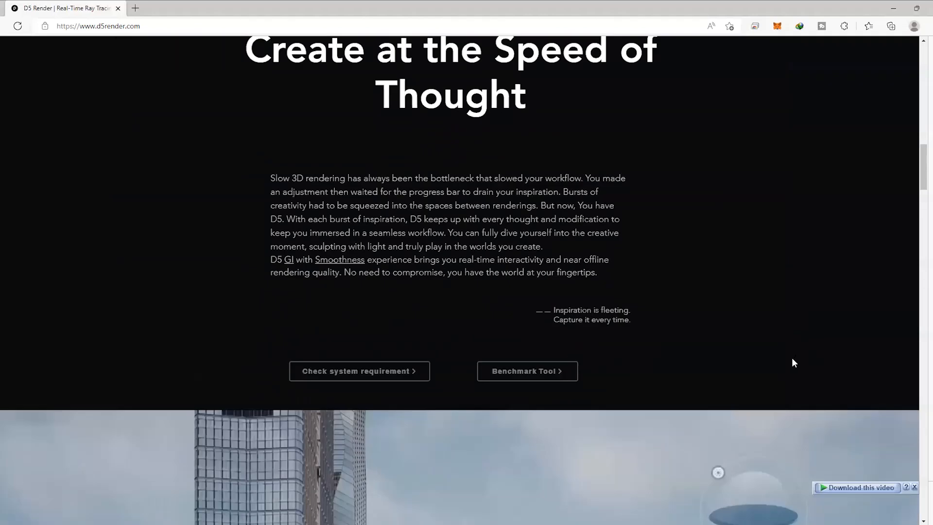
pyautogui.scroll(-20, 792, 359)
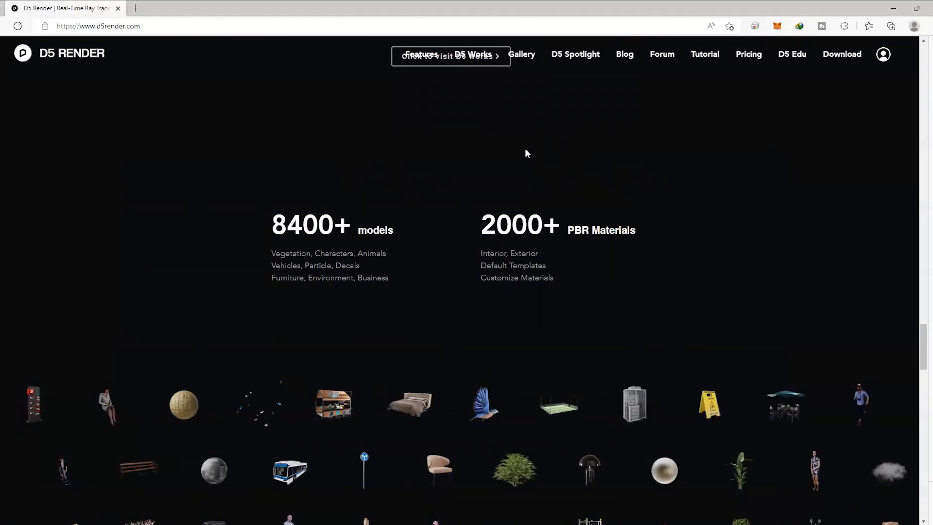
pyautogui.scroll(-5, 666, 325)
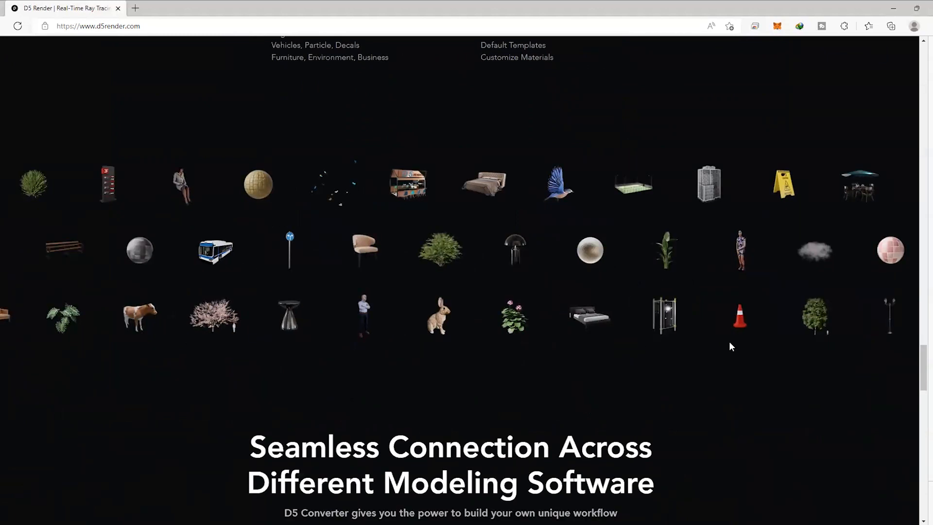
pyautogui.scroll(-5, 758, 403)
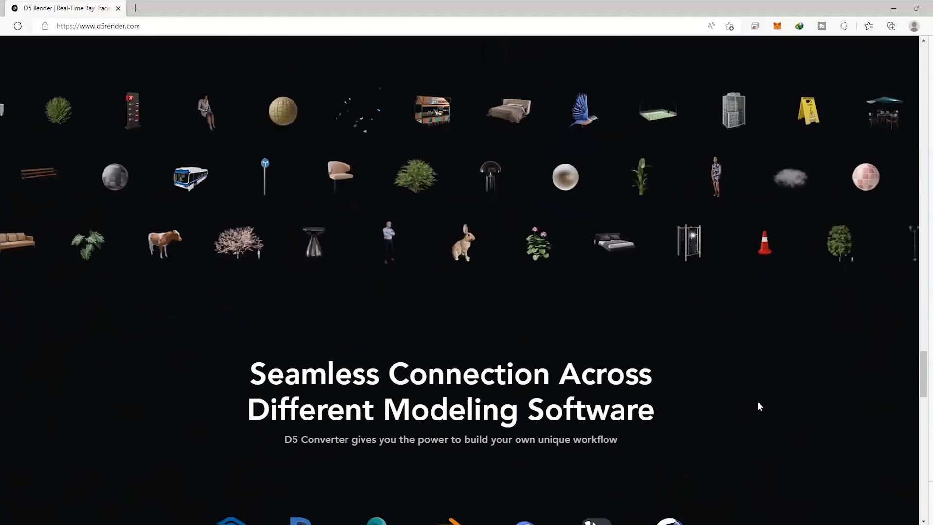
pyautogui.scroll(-2, 761, 408)
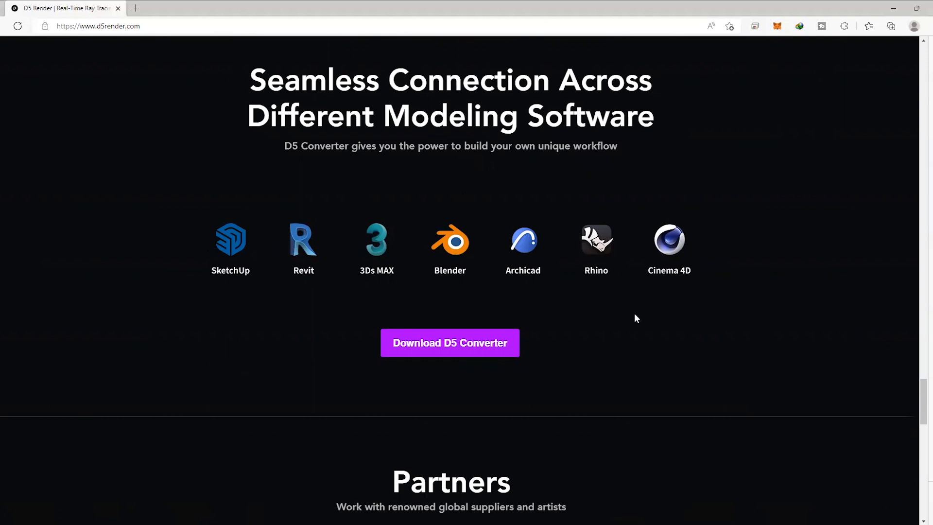
pyautogui.scroll(-13, 724, 316)
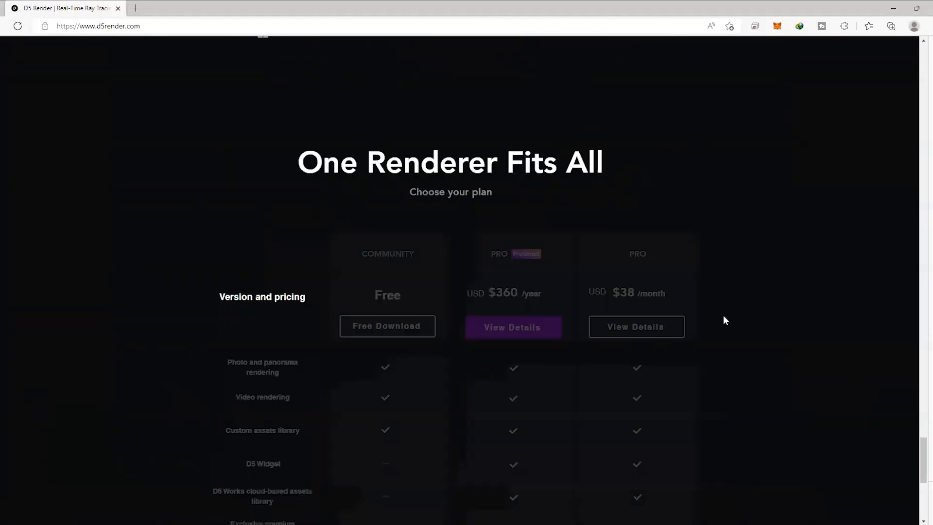
pyautogui.scroll(-7, 724, 321)
pyautogui.scroll(4, 724, 320)
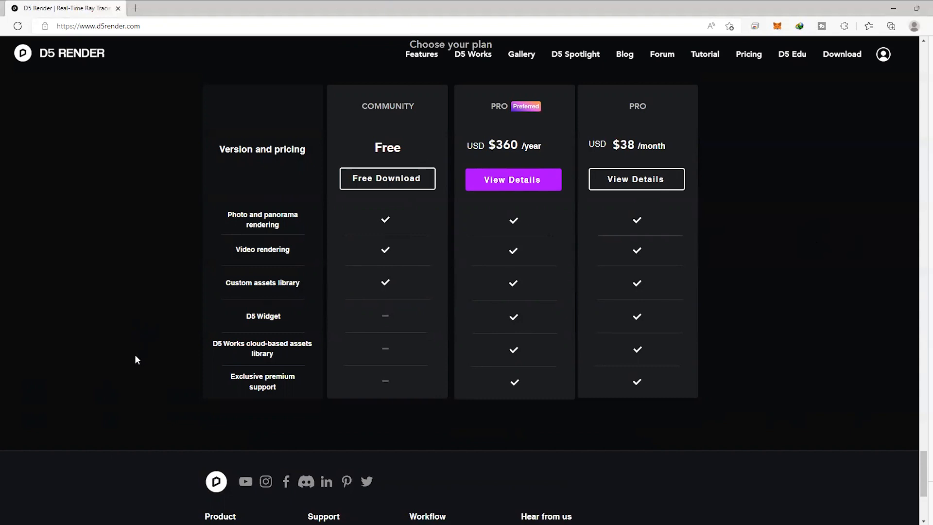
pyautogui.scroll(-5, 135, 355)
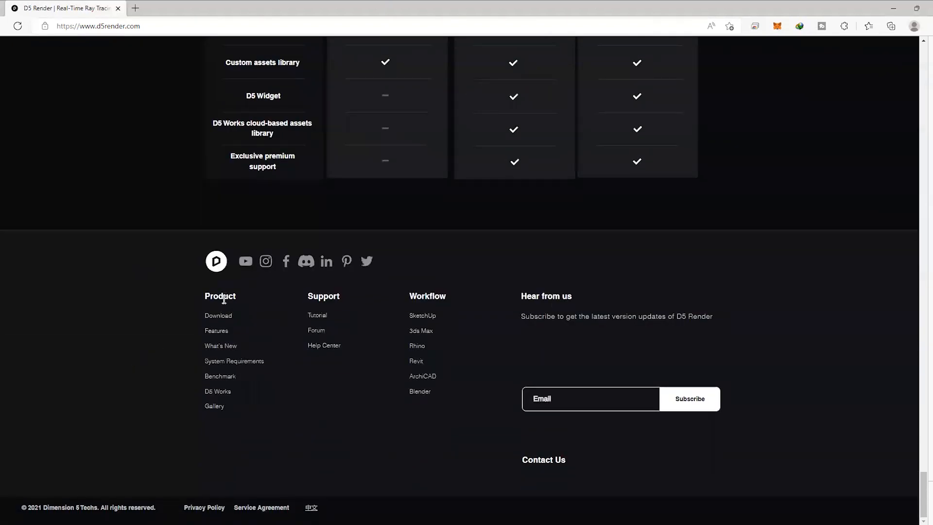
# Open the System Requirements page and examine the Living Room and City View test results for the different graphics cards
pyautogui.click(244, 362)
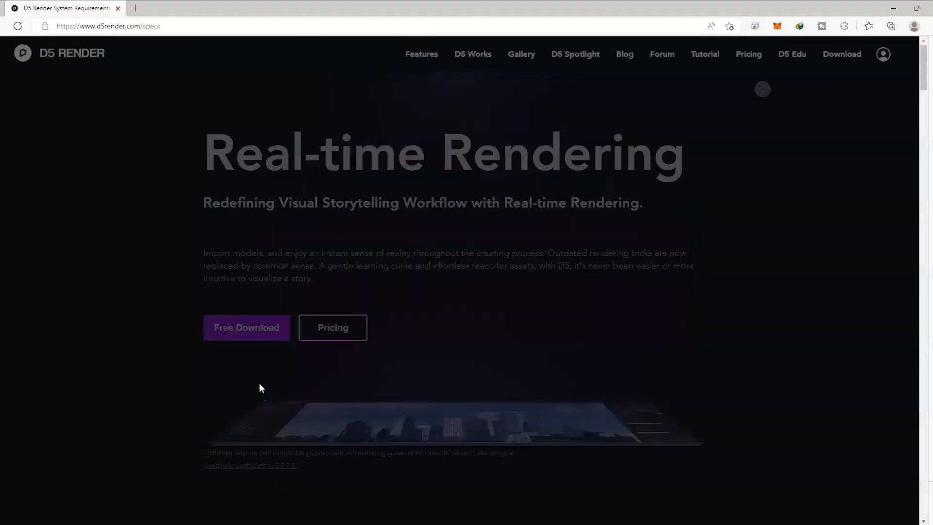
pyautogui.scroll(-3, 375, 328)
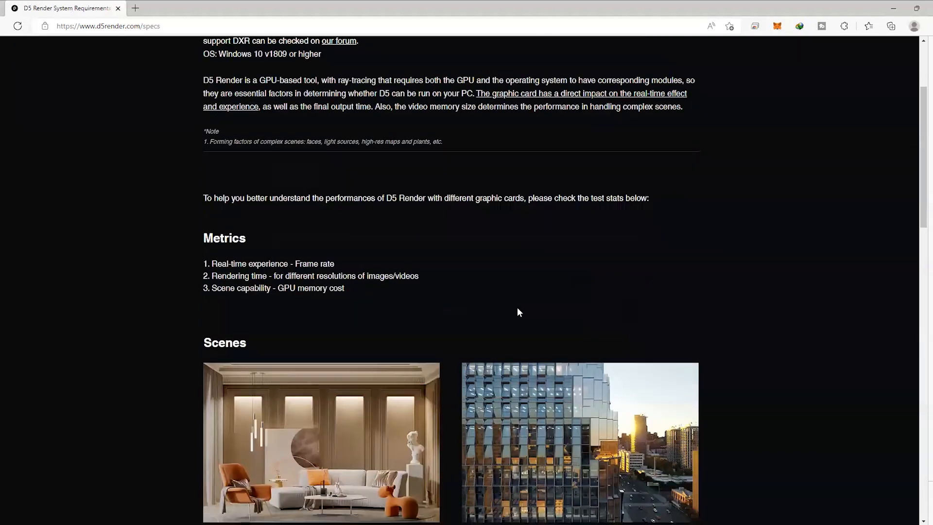
pyautogui.scroll(-10, 518, 312)
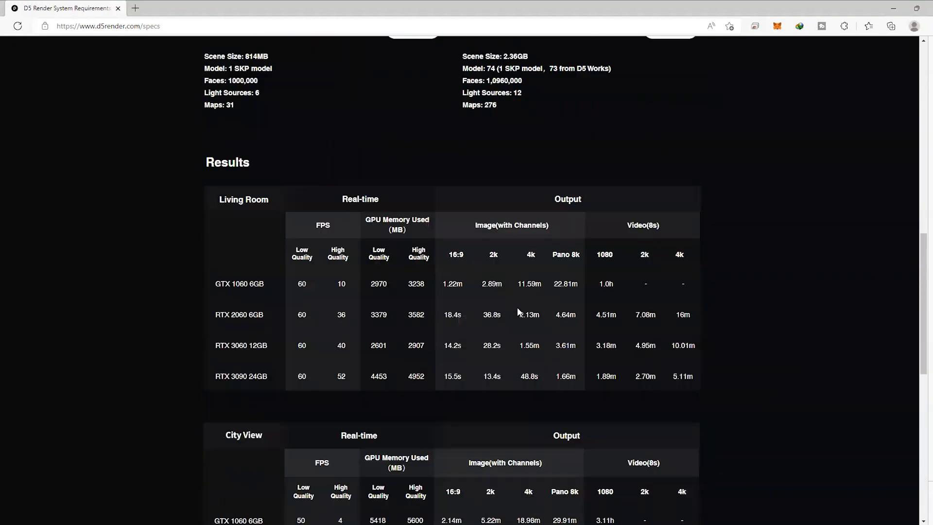
pyautogui.scroll(-3, 517, 307)
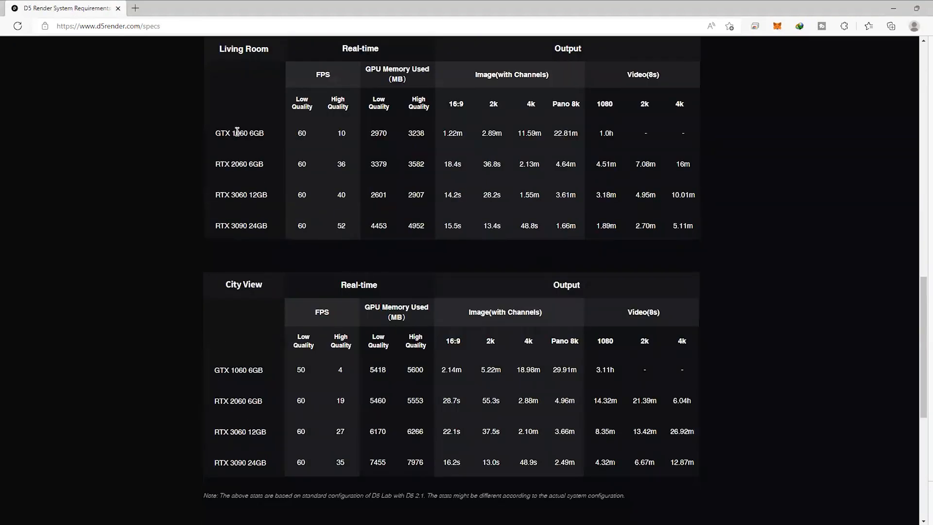
pyautogui.scroll(2, 238, 144)
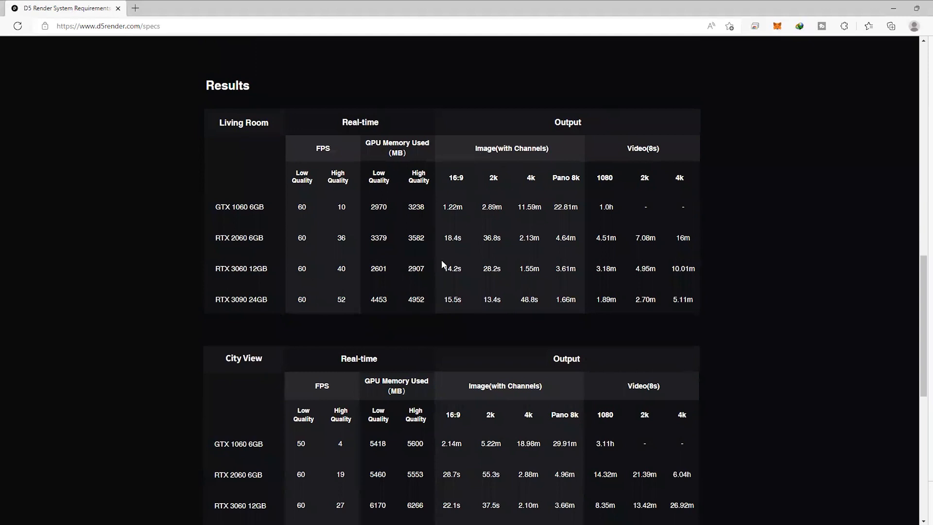
pyautogui.scroll(-2, 778, 372)
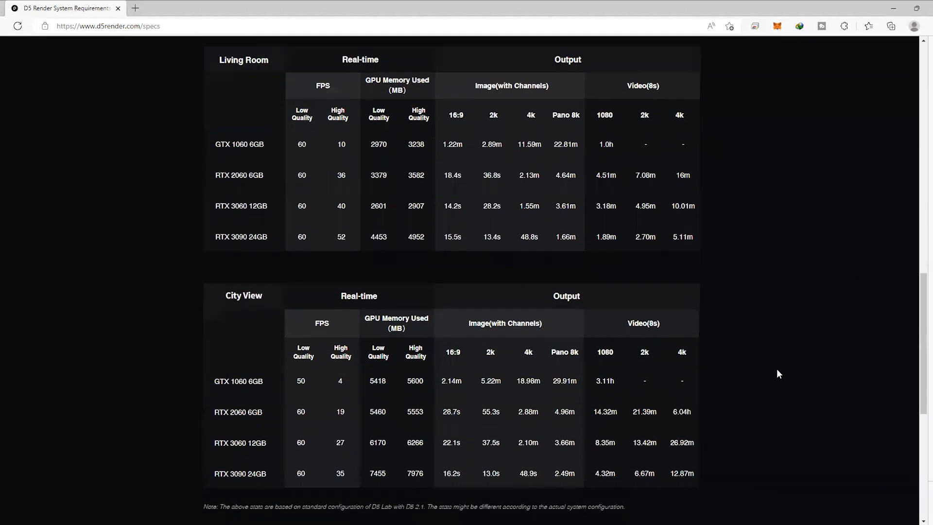
pyautogui.scroll(2, 235, 358)
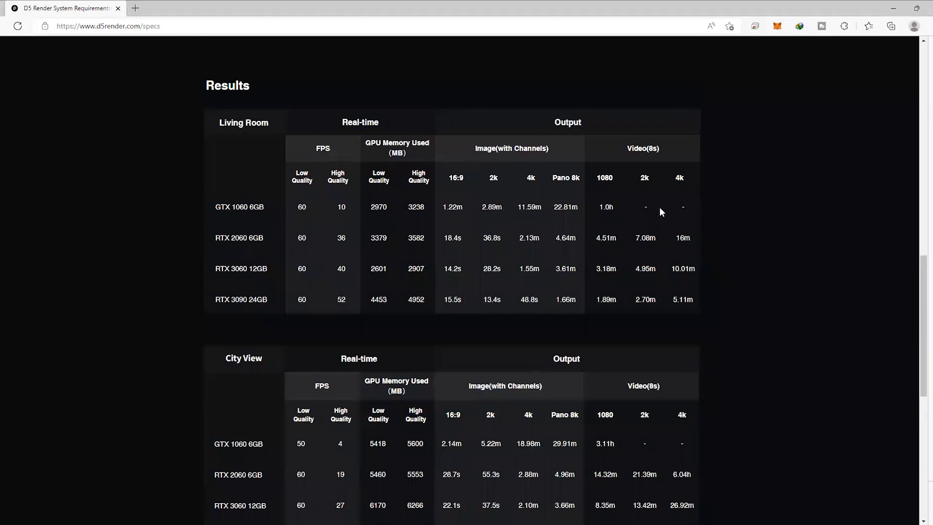
pyautogui.scroll(-8, 433, 350)
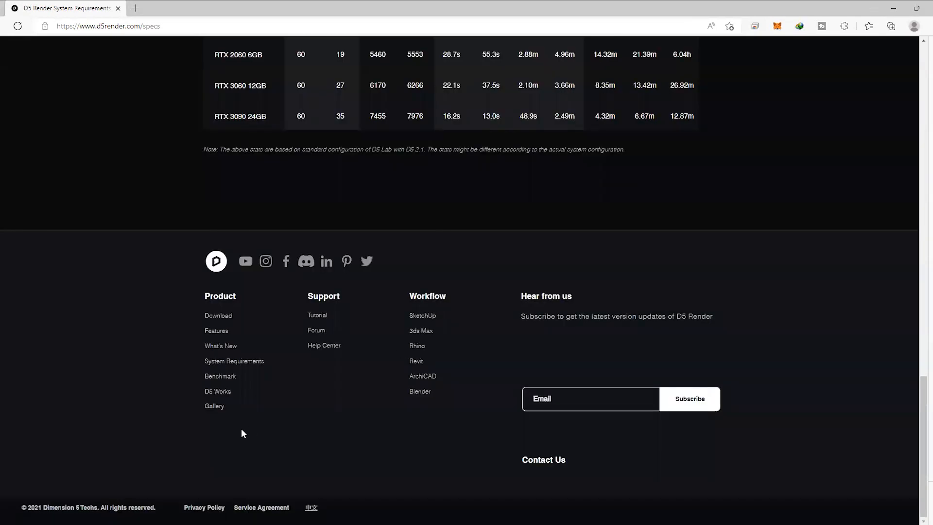
# Open the D5 Benchmark page, read the test instructions and Benchmark Tool details, and close the page
pyautogui.click(228, 379)
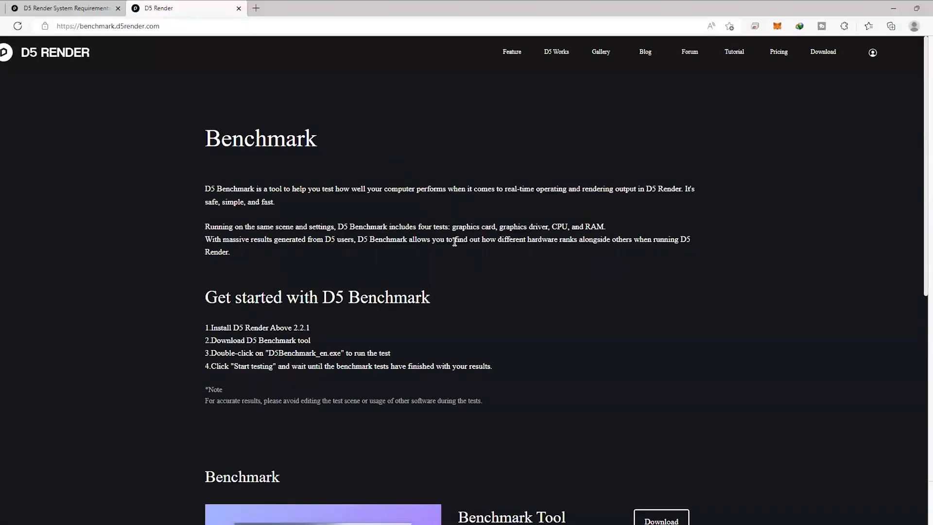
pyautogui.scroll(-5, 635, 316)
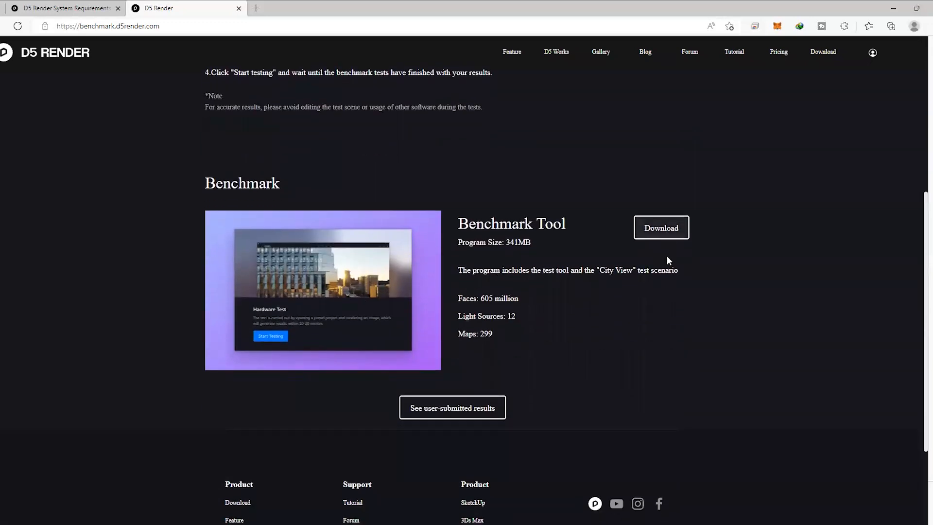
pyautogui.scroll(-1, 667, 256)
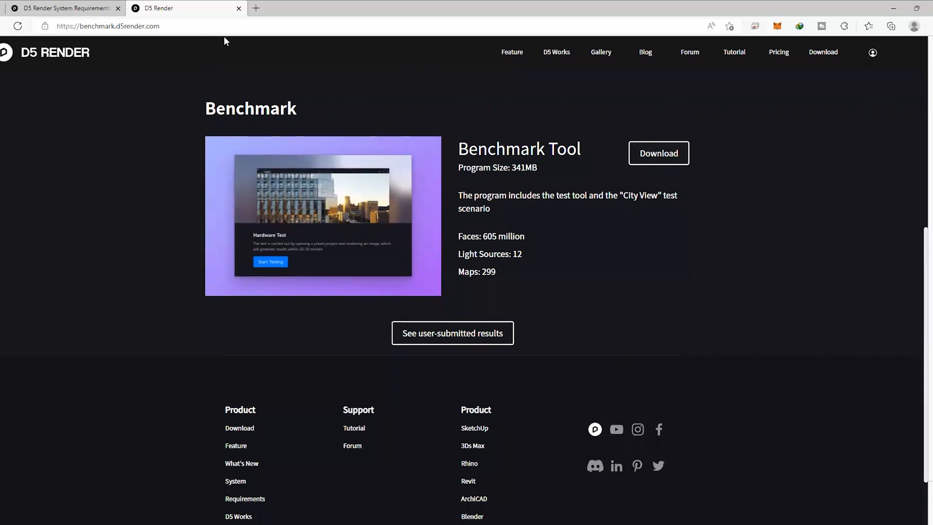
pyautogui.click(238, 8)
# Open the D5 Render website's Download page from the System Requirements page
pyautogui.scroll(15, 500, 268)
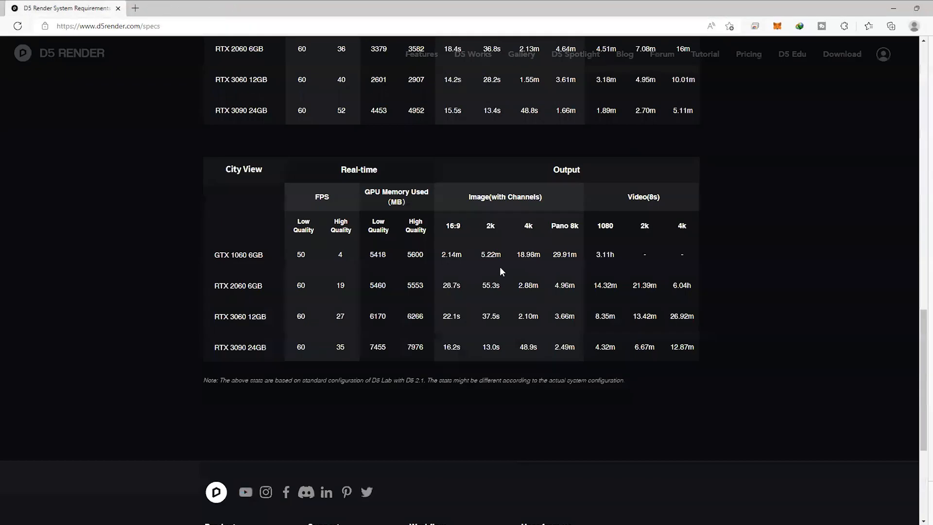
pyautogui.scroll(7, 753, 358)
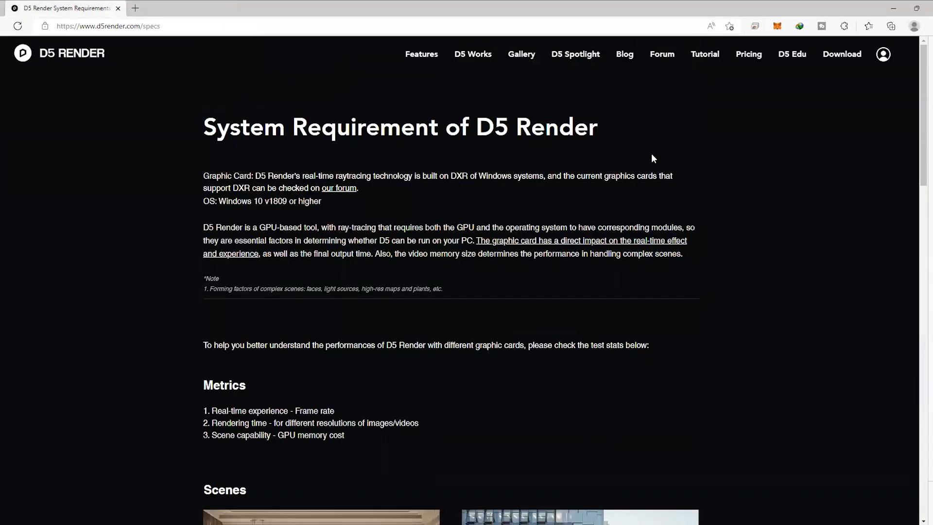
pyautogui.click(845, 55)
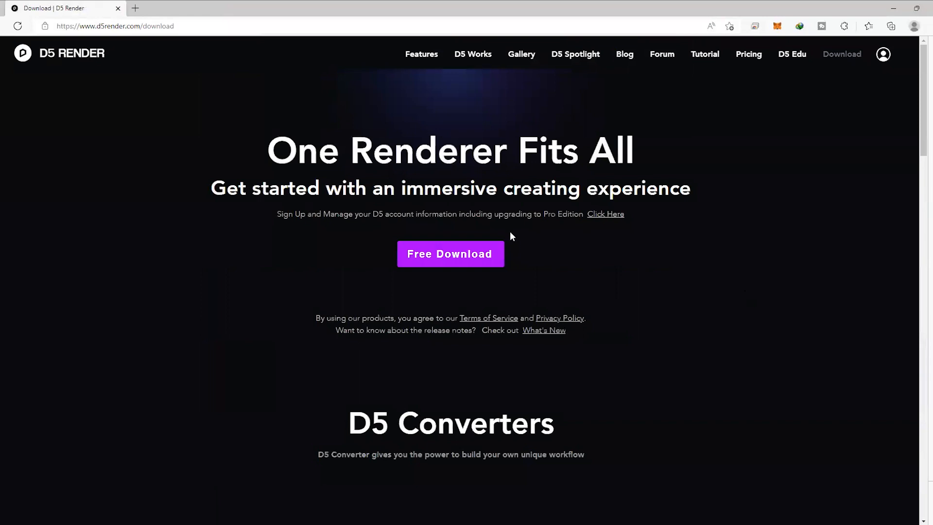
pyautogui.click(463, 260)
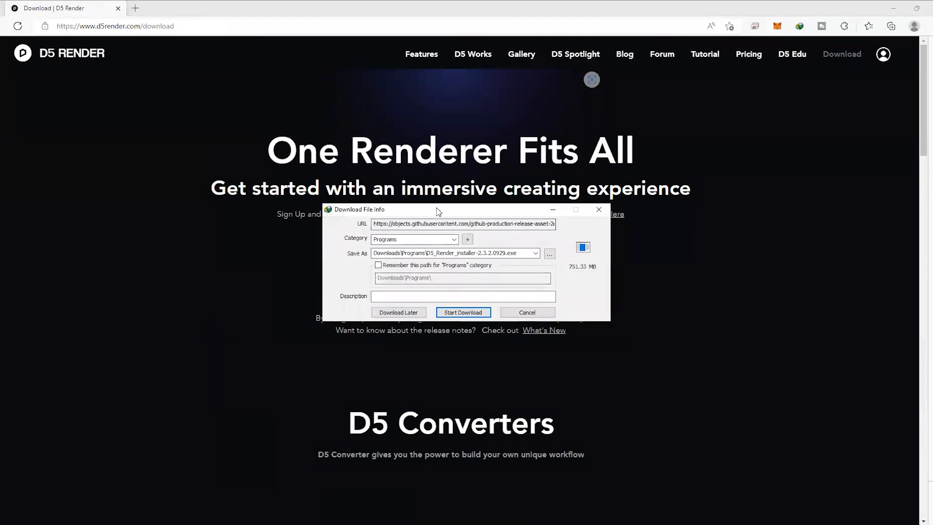
pyautogui.moveTo(436, 208); pyautogui.dragTo(309, 136)
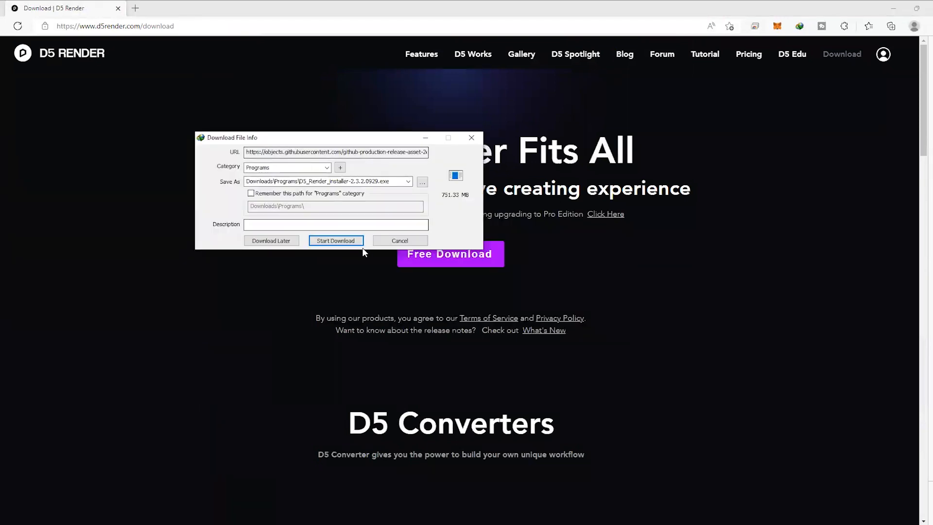
pyautogui.click(400, 241)
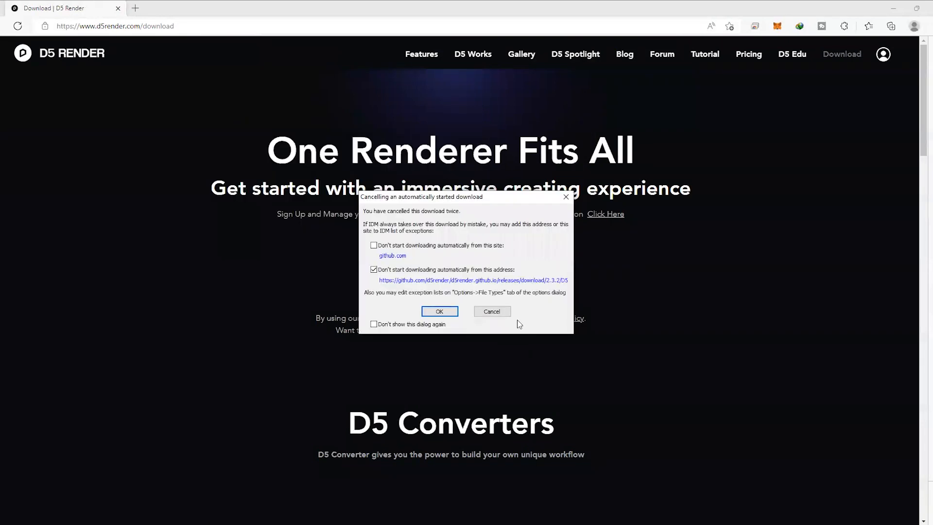
pyautogui.click(506, 312)
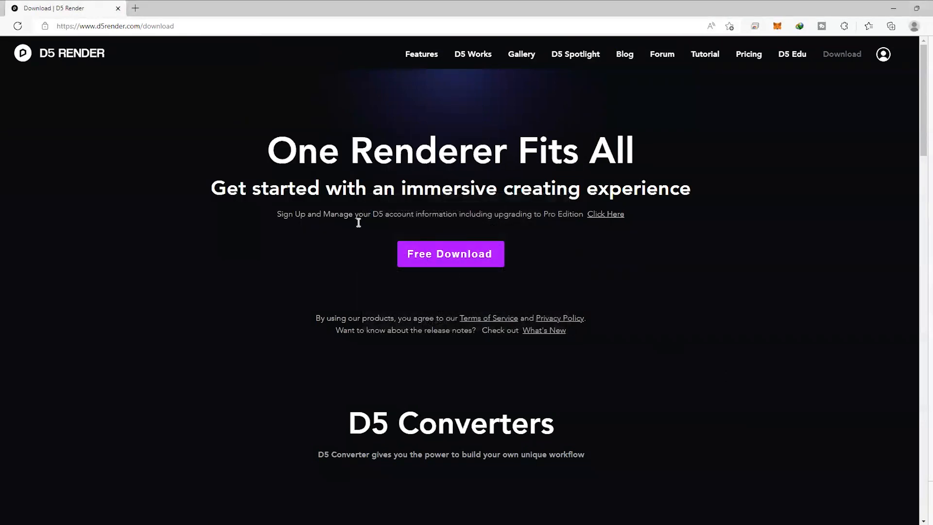
# Request the D5 Converter download for 3ds Max and check the D5_Render_installer-2.3.2.0929 file in the D5_Render folder
pyautogui.scroll(-3, 646, 349)
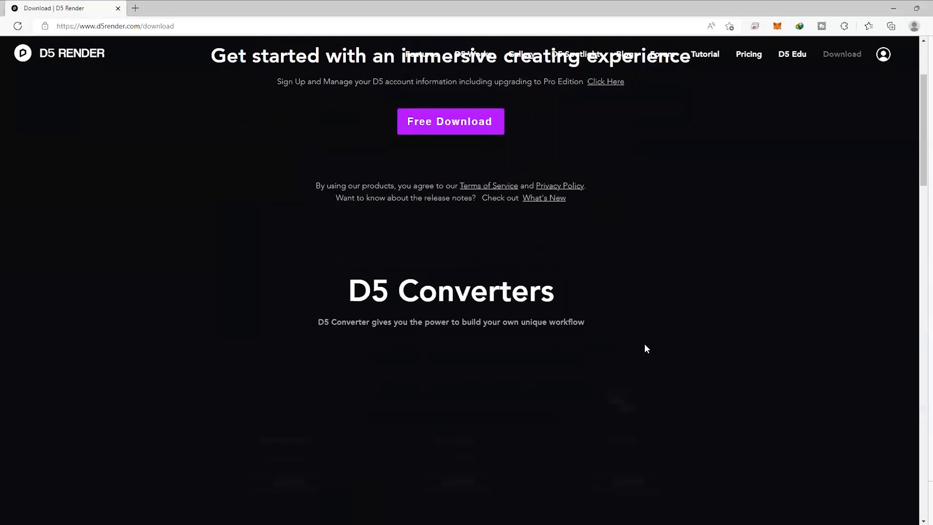
pyautogui.scroll(-5, 646, 349)
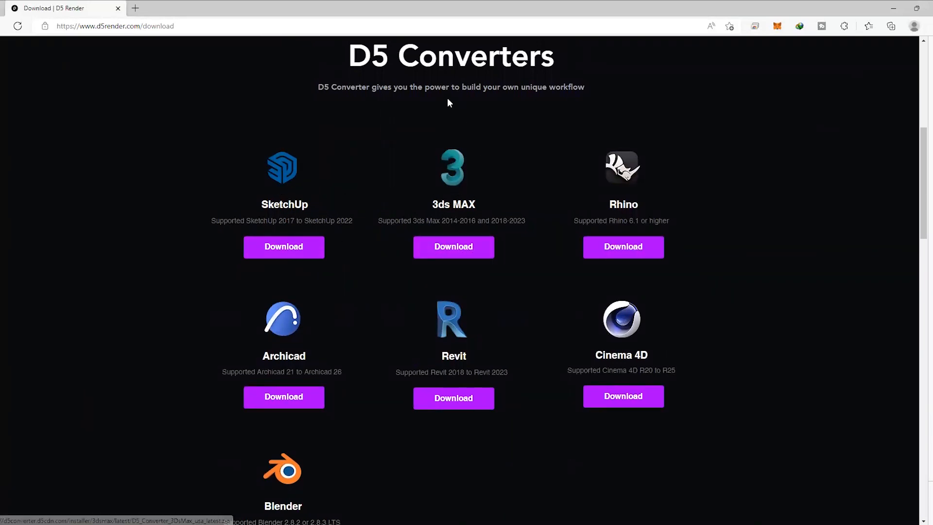
pyautogui.click(463, 249)
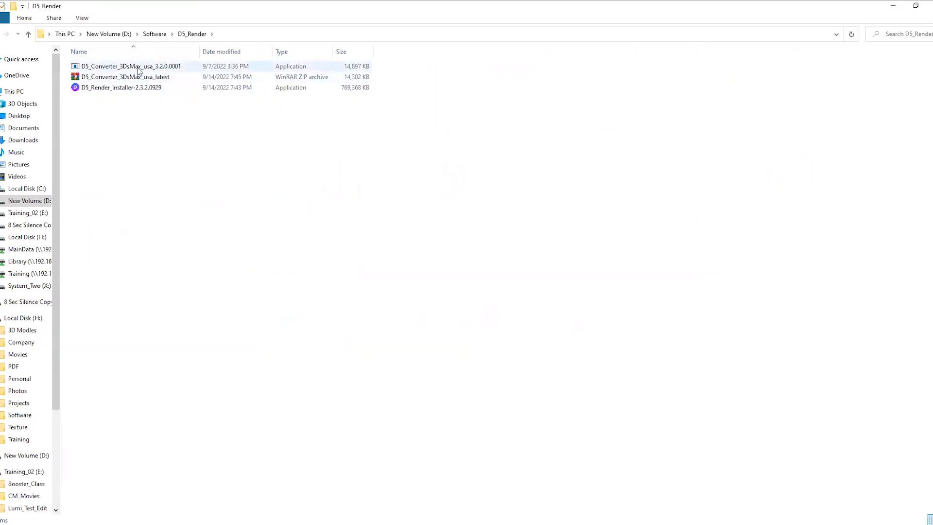
pyautogui.click(113, 90)
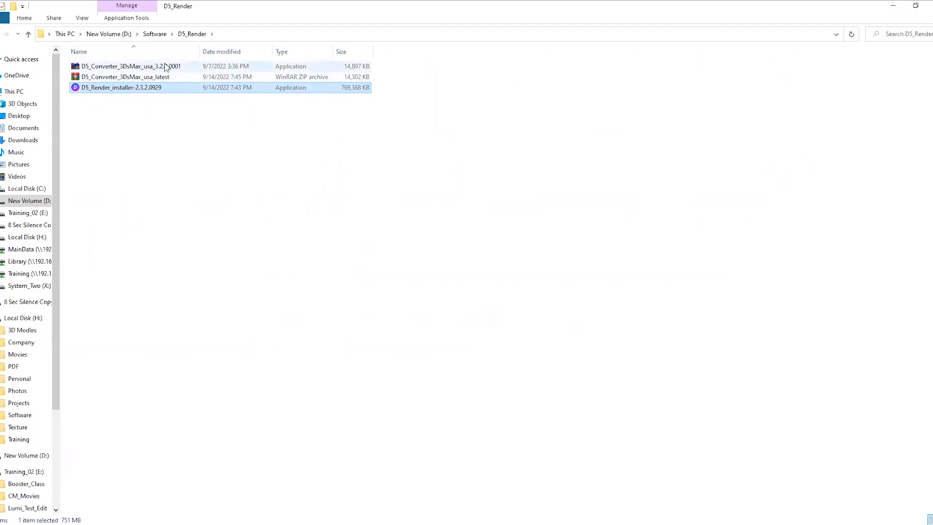
pyautogui.click(375, 194)
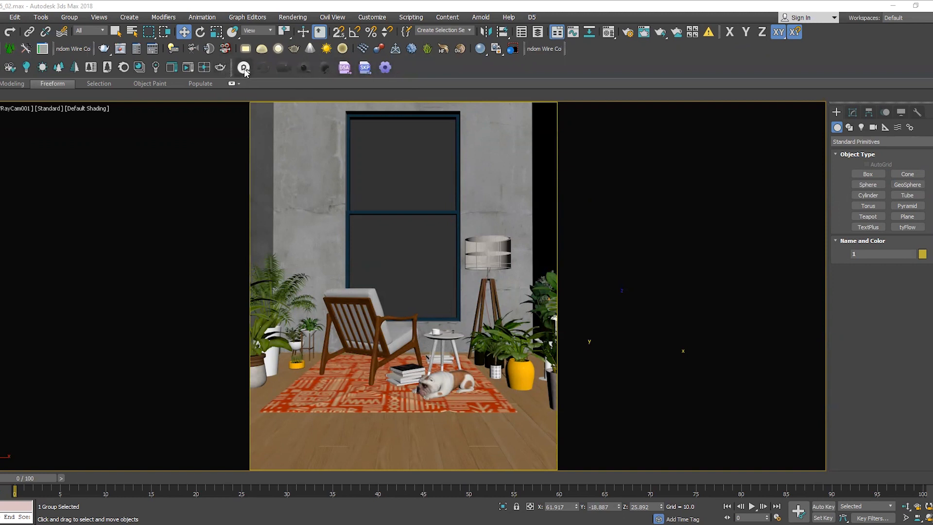
# Launch D5 Render from 3ds Max with a new .drs project for the open interior scene and switch to D5 Render
pyautogui.click(245, 69)
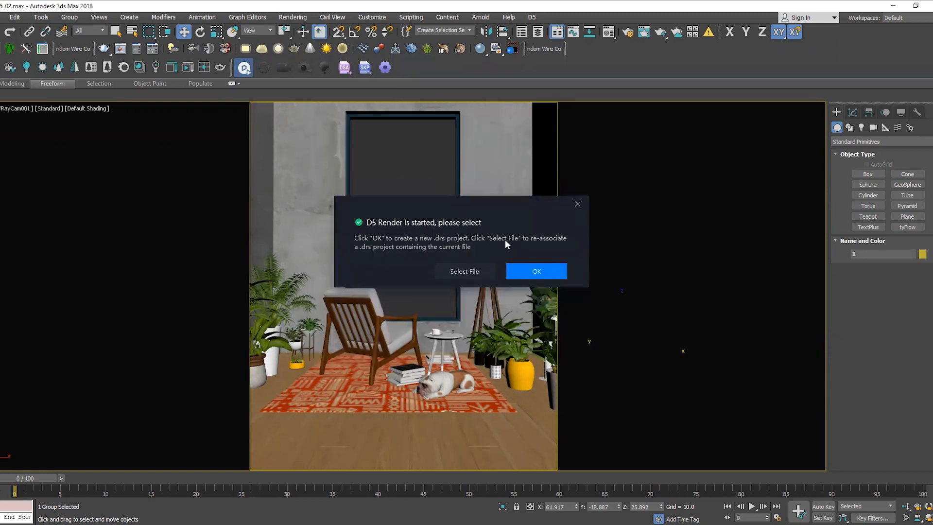
pyautogui.click(547, 275)
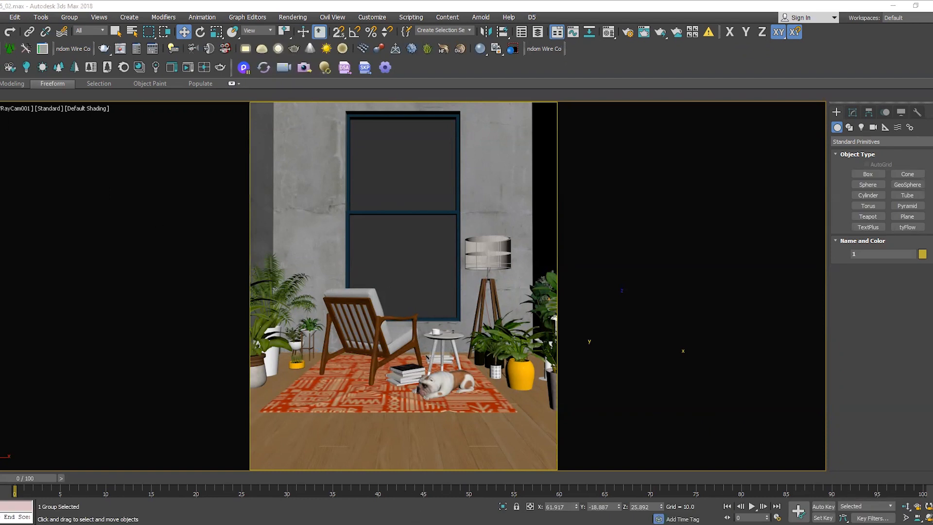
pyautogui.click(891, 7)
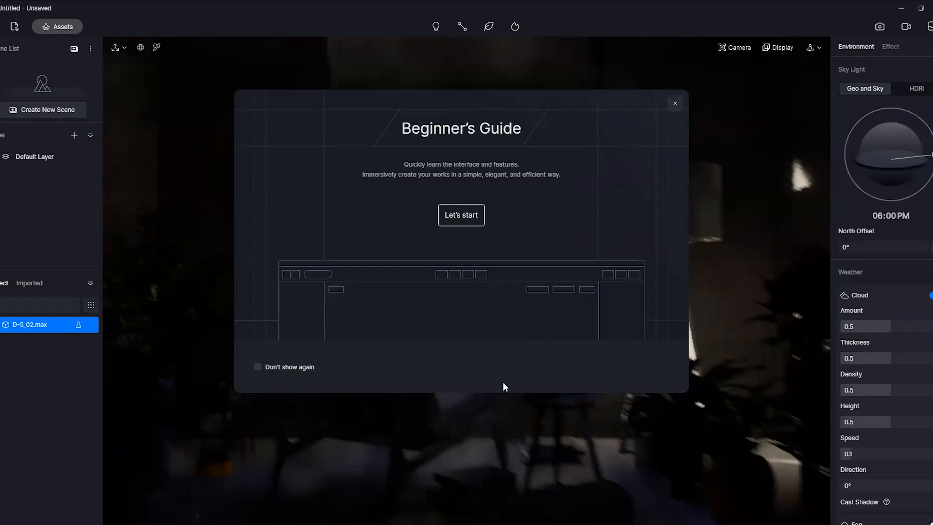
# Close the Beginner's Guide and sync the 3ds Max camera VRayCam001 into the D5 Render scene list
pyautogui.click(675, 103)
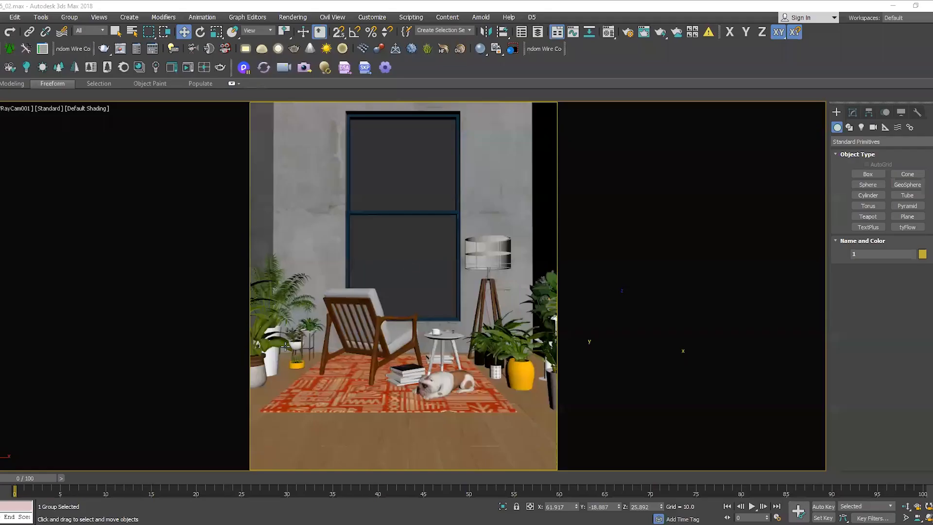
pyautogui.click(305, 69)
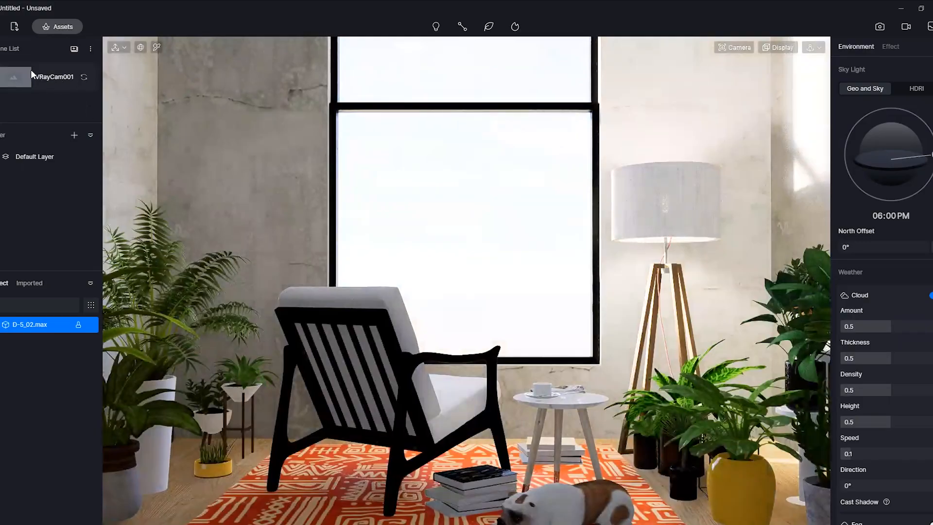
# Inspect the room around the armchair and return to the VRayCam001 scene view
pyautogui.scroll(2, 521, 373)
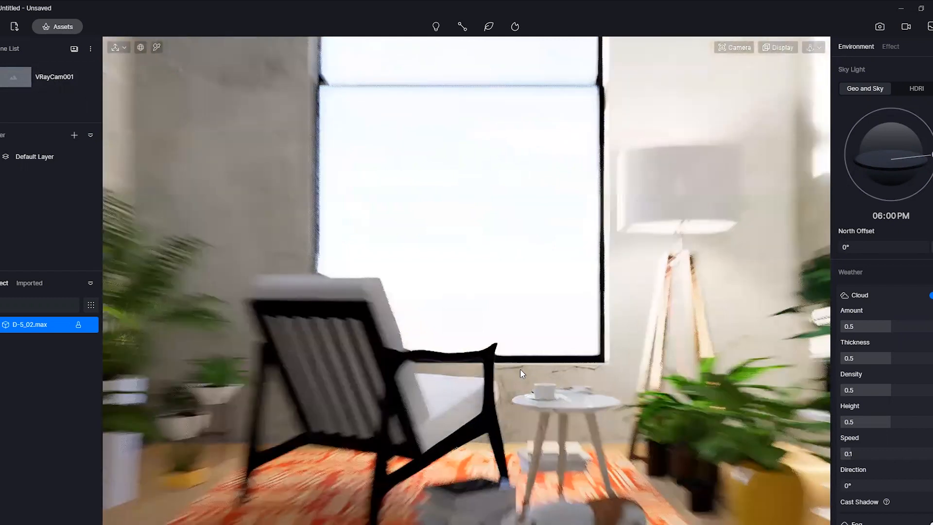
pyautogui.scroll(1, 521, 373)
pyautogui.moveTo(506, 318); pyautogui.dragTo(642, 376, button='middle')
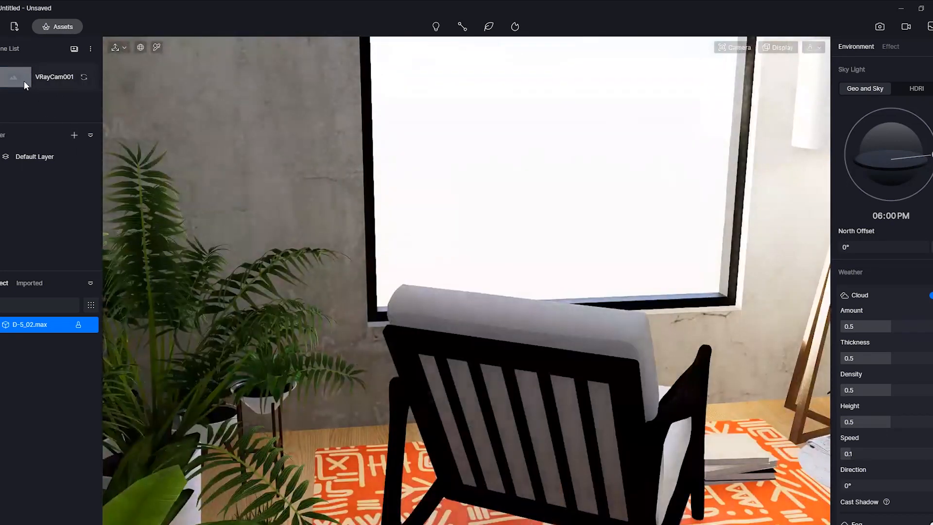
pyautogui.click(25, 81)
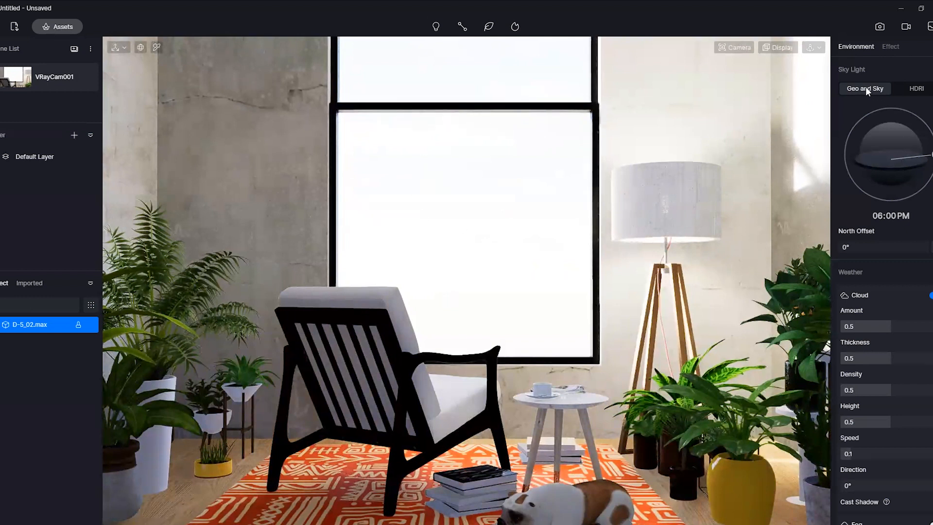
# Set the Geo and Sky sun time to 05:00 PM and the North Offset to 126°
pyautogui.moveTo(931, 155); pyautogui.dragTo(848, 137)
pyautogui.doubleClick(890, 217)
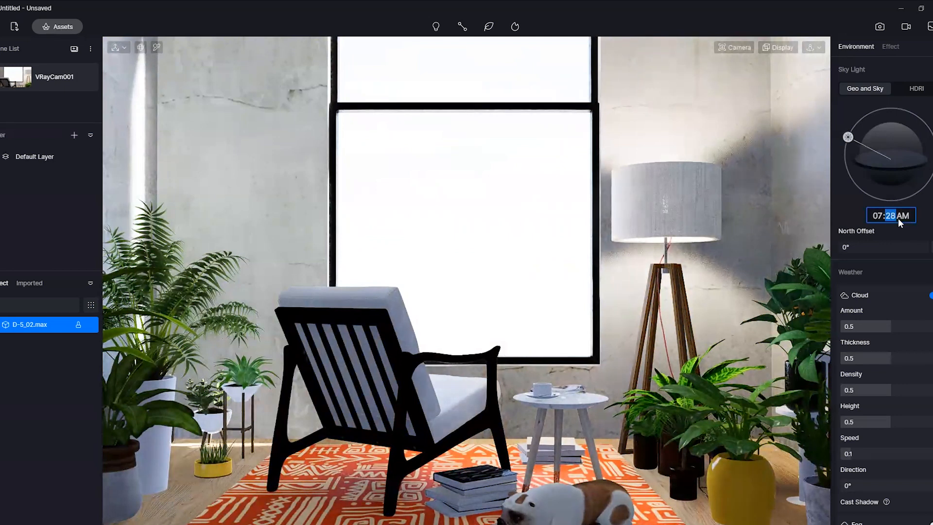
pyautogui.moveTo(857, 141); pyautogui.dragTo(931, 143)
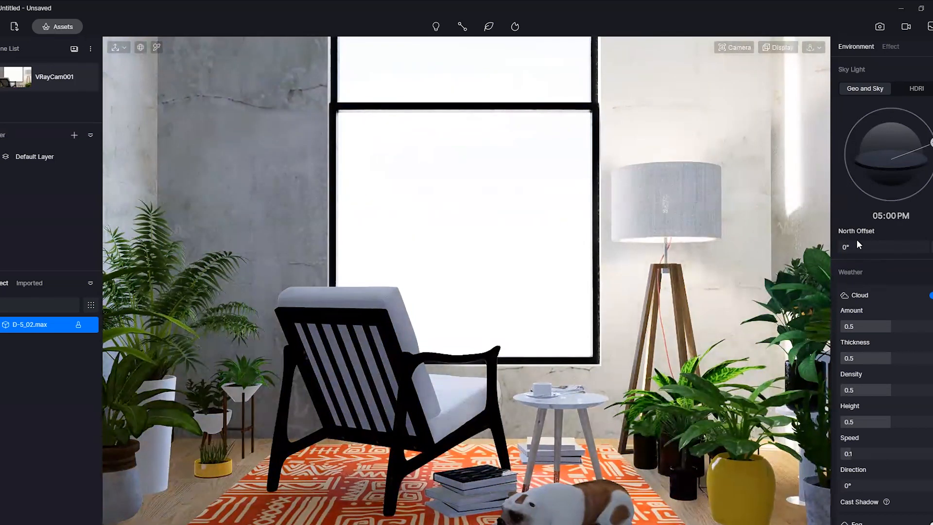
pyautogui.moveTo(847, 247); pyautogui.dragTo(916, 246)
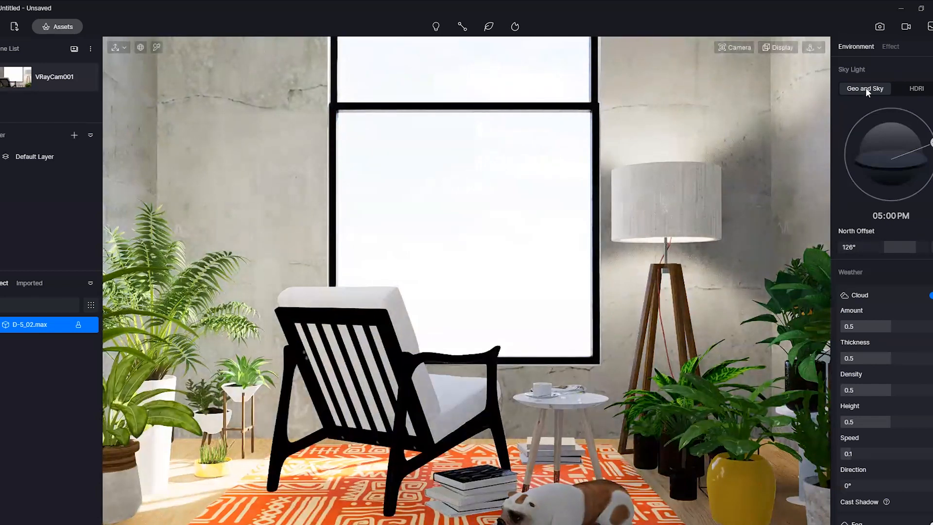
# Try HDRI sky lighting with the Sun on, Light 0.59 and Rotate 360°, and switch back to Geo and Sky
pyautogui.click(919, 90)
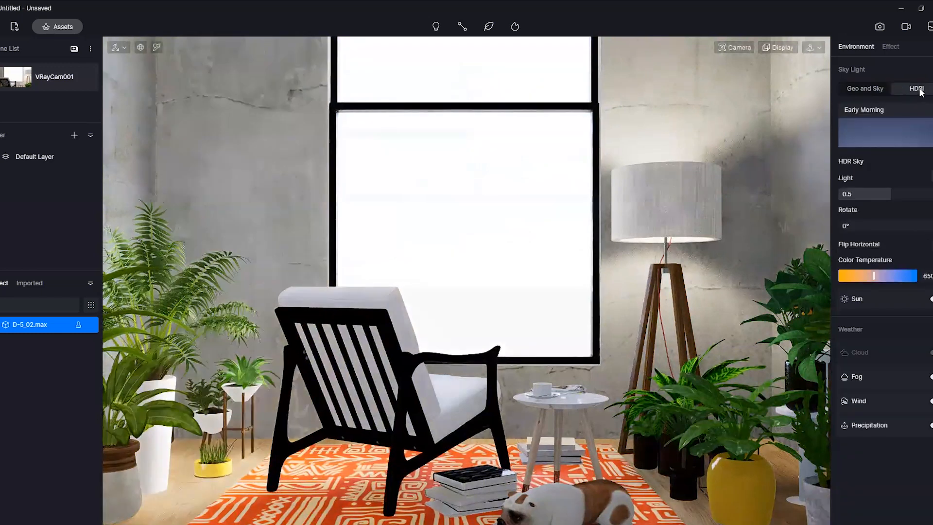
pyautogui.click(916, 142)
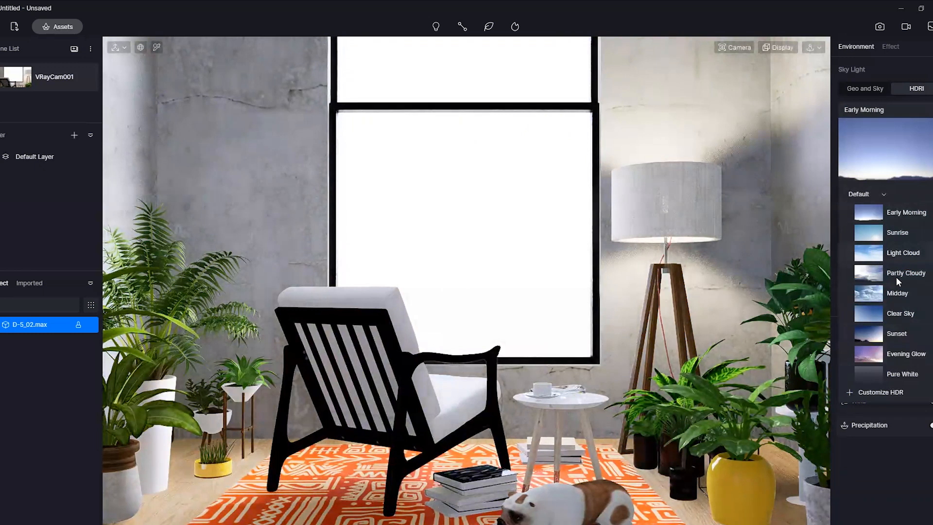
pyautogui.click(897, 151)
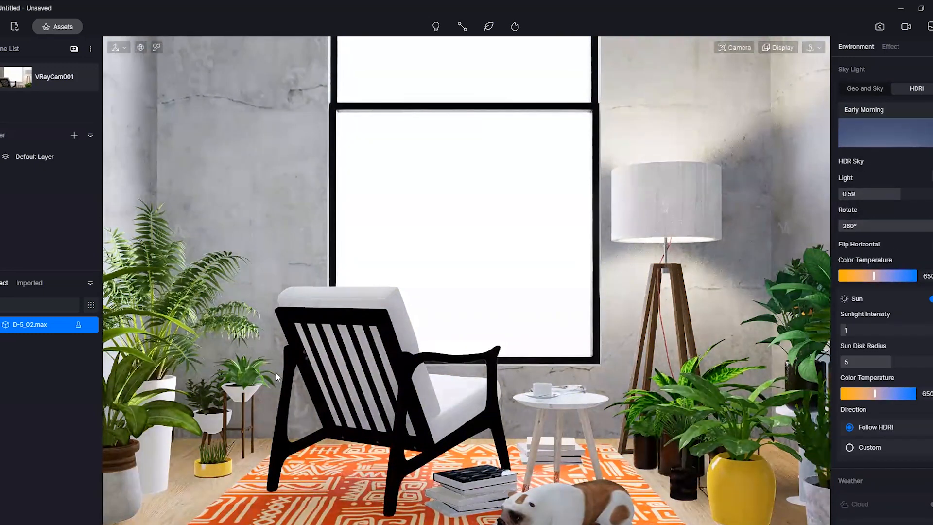
pyautogui.click(864, 88)
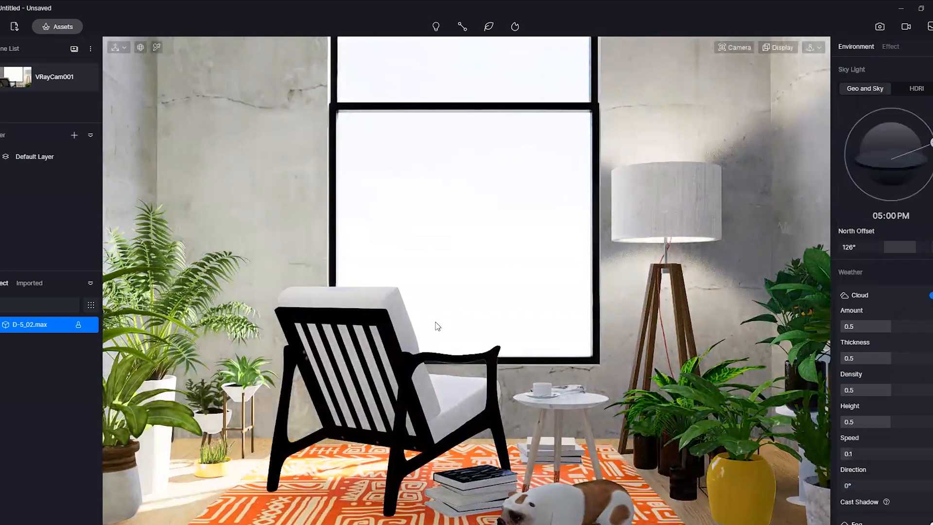
# Preview a dusk sky at 07:36 PM and set the sun time to 05:24 PM
pyautogui.moveTo(932, 142); pyautogui.dragTo(930, 173)
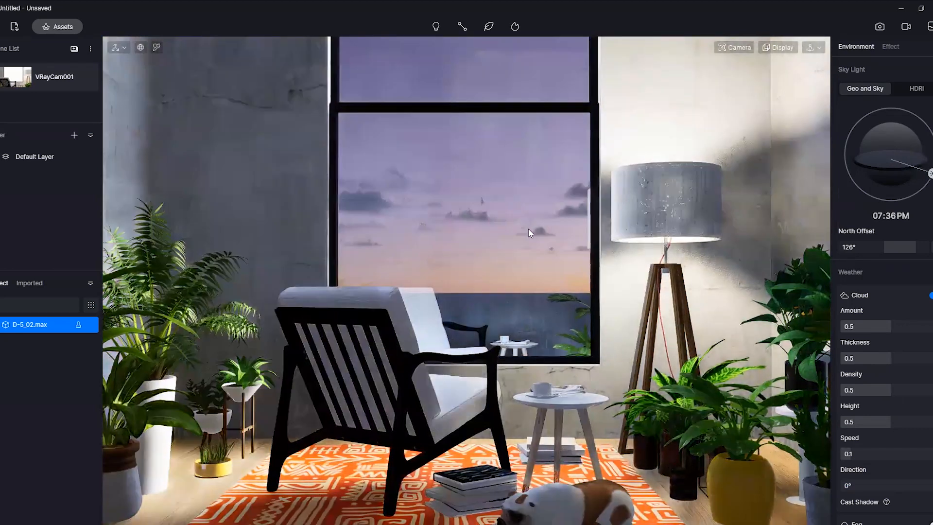
pyautogui.moveTo(931, 173); pyautogui.dragTo(932, 157)
pyautogui.moveTo(932, 147); pyautogui.dragTo(932, 147)
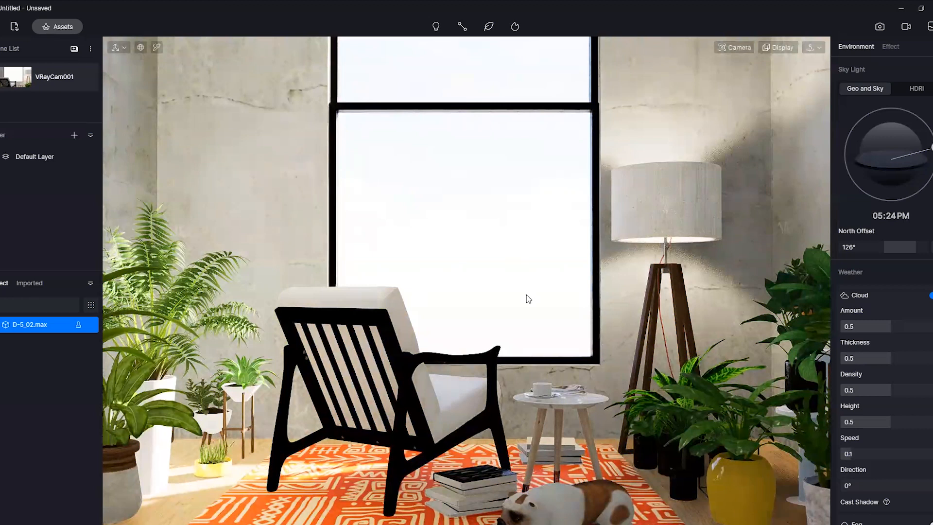
# Turn off the camera's auto exposure and set the exposure to 0.19EV and the field of view to 42.3
pyautogui.click(737, 48)
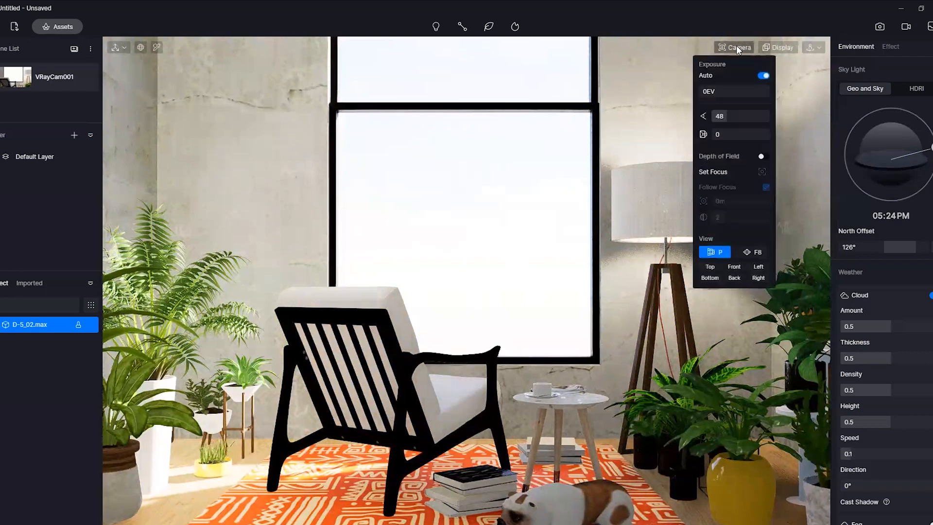
pyautogui.click(763, 76)
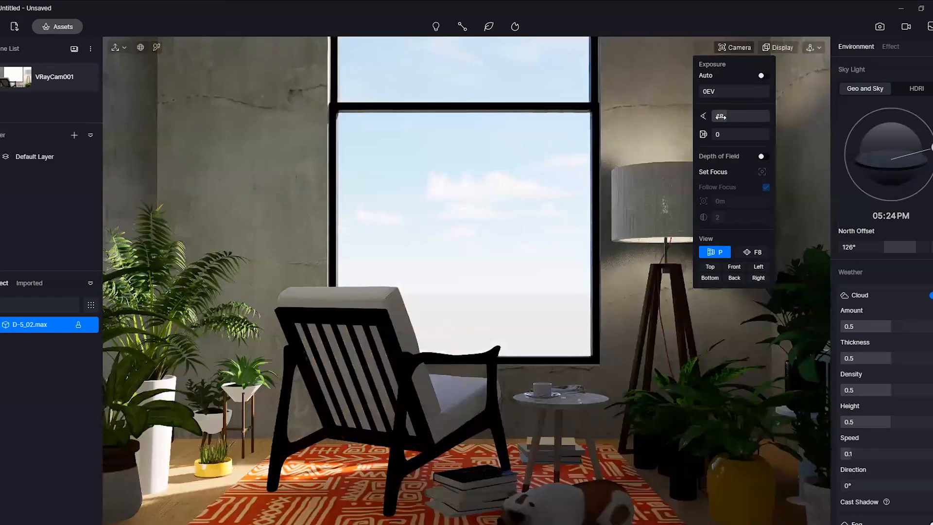
pyautogui.moveTo(722, 92); pyautogui.dragTo(729, 115)
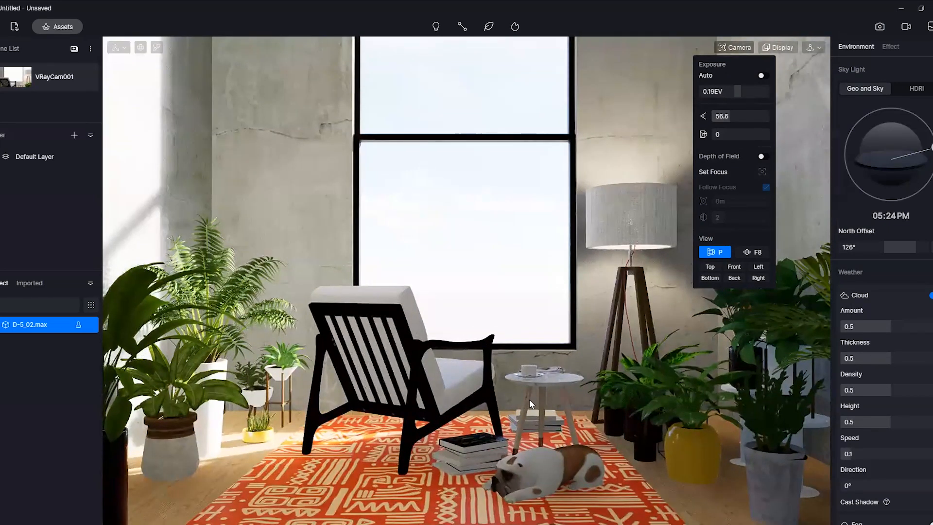
pyautogui.scroll(2, 529, 398)
pyautogui.moveTo(720, 134); pyautogui.dragTo(714, 115)
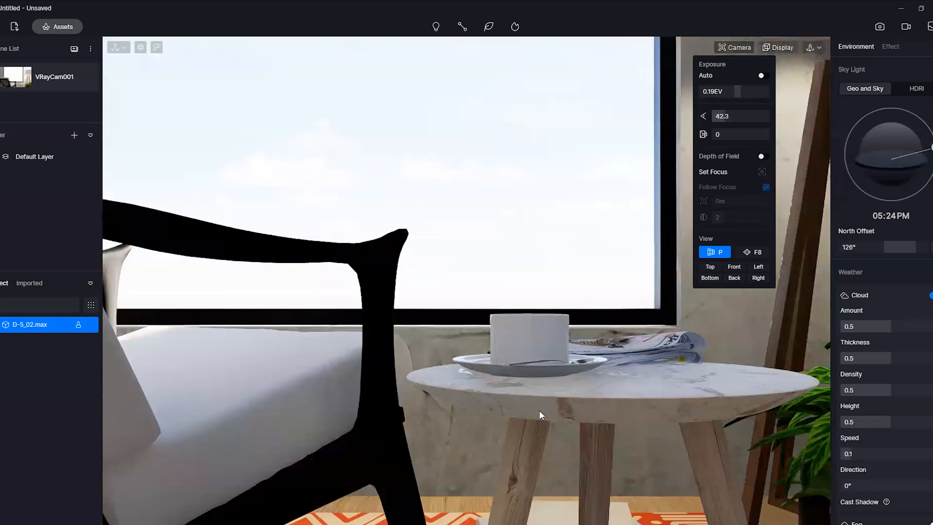
# Turn on Depth of Field and set the focus on the cup on the side table
pyautogui.scroll(3, 553, 362)
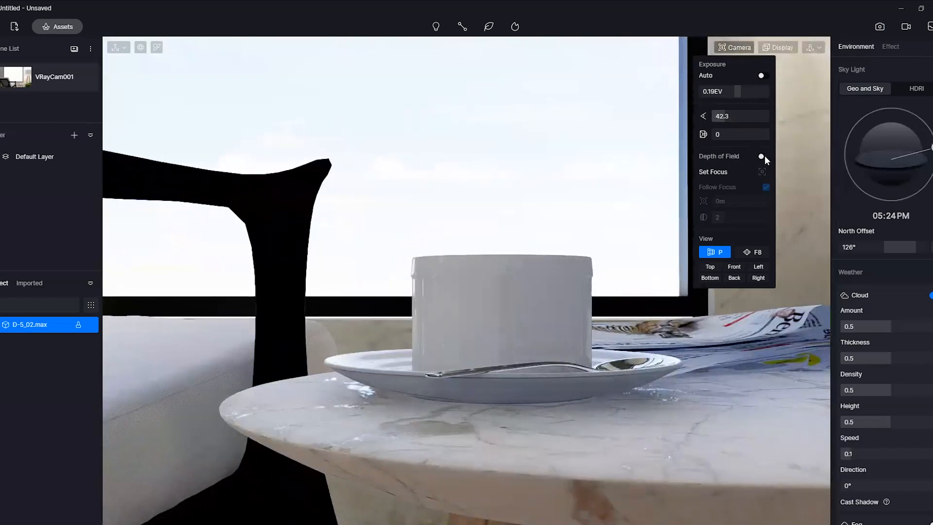
pyautogui.click(762, 172)
pyautogui.click(525, 270)
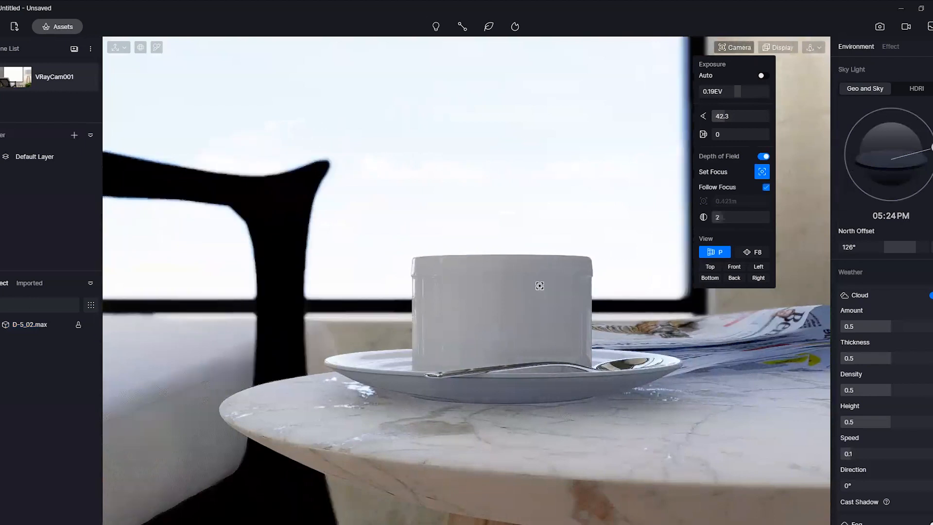
pyautogui.scroll(-5, 535, 328)
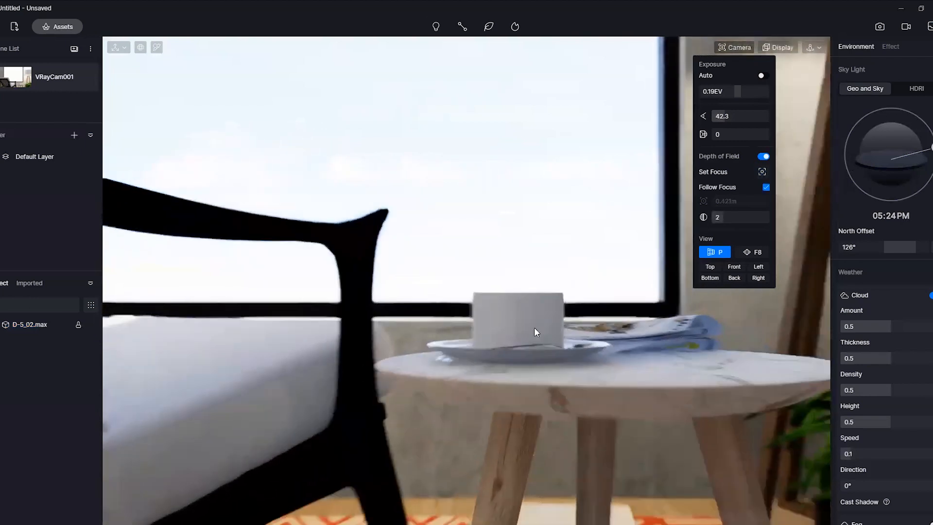
pyautogui.scroll(-8, 533, 329)
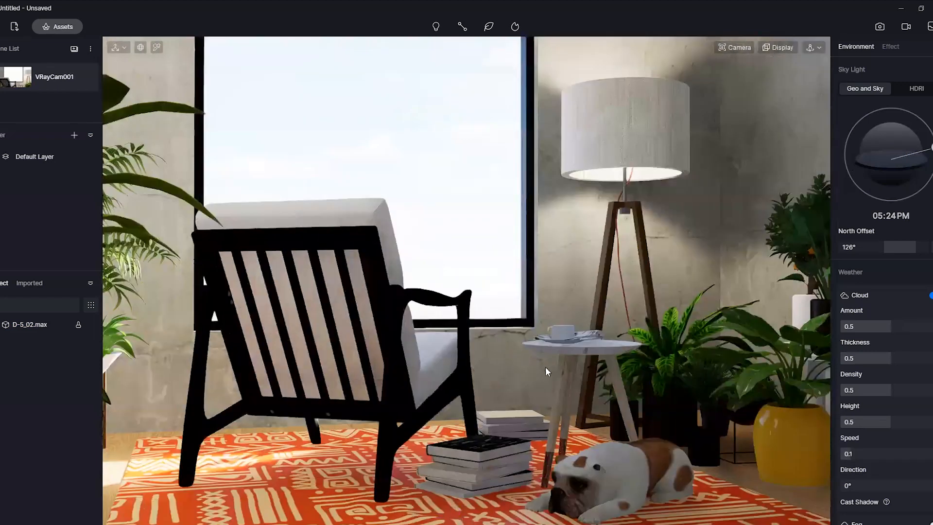
# Focus the camera on the armchair's backrest behind the plant leaves and set the depth of field strength to 10
pyautogui.moveTo(546, 368); pyautogui.dragTo(496, 369, button='right')
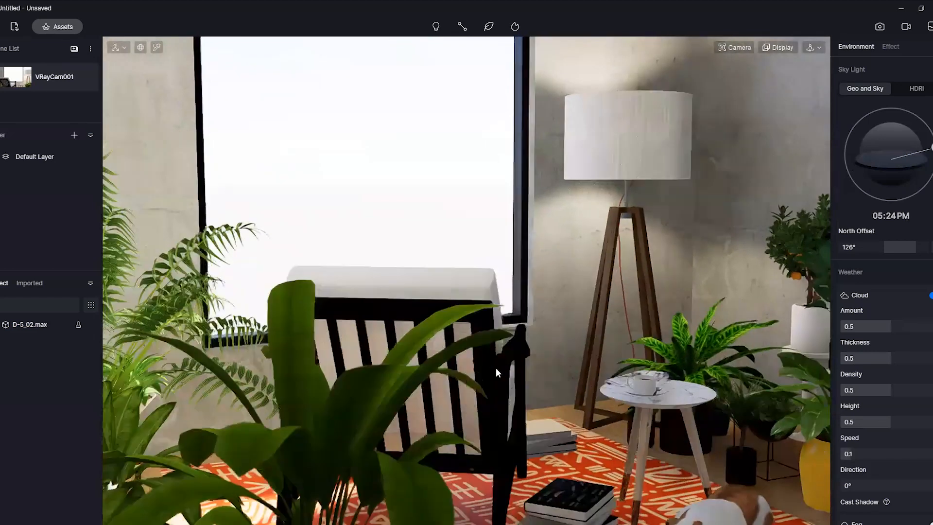
pyautogui.scroll(5, 347, 343)
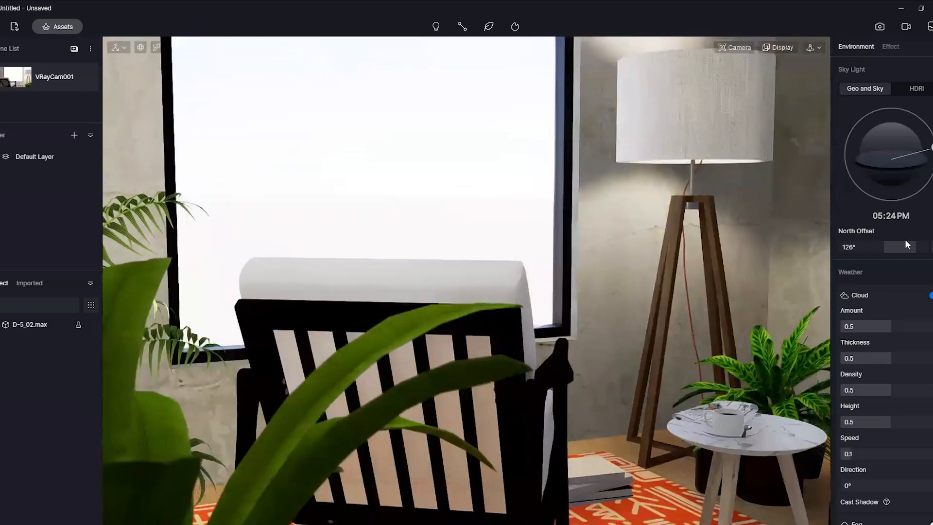
pyautogui.click(735, 49)
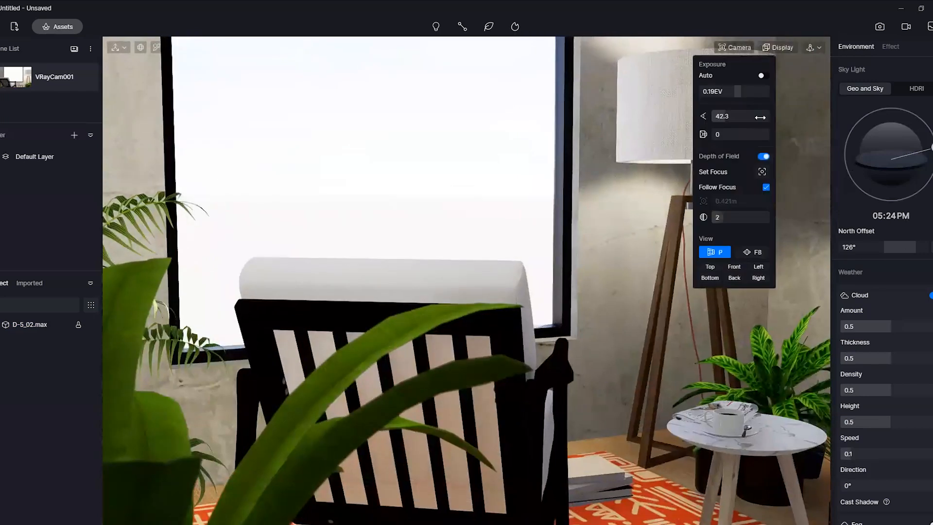
pyautogui.click(762, 172)
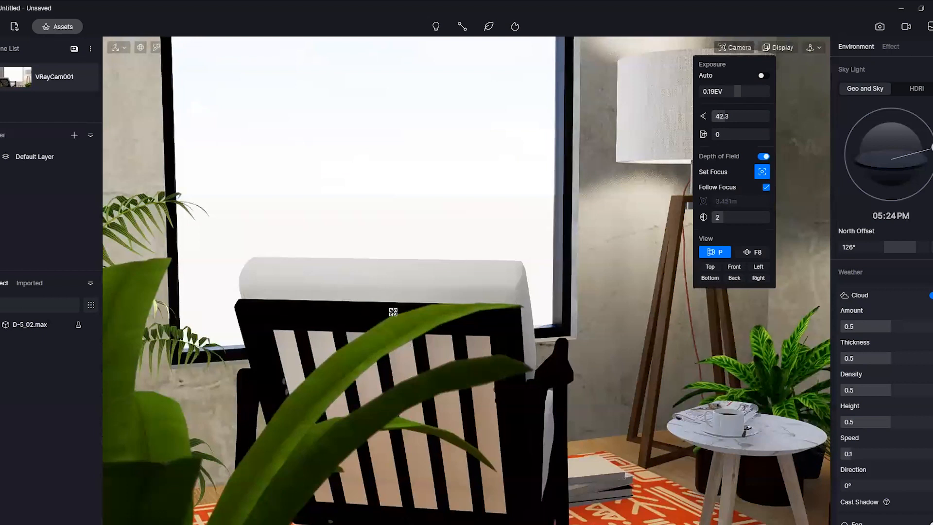
pyautogui.moveTo(724, 218); pyautogui.dragTo(761, 223)
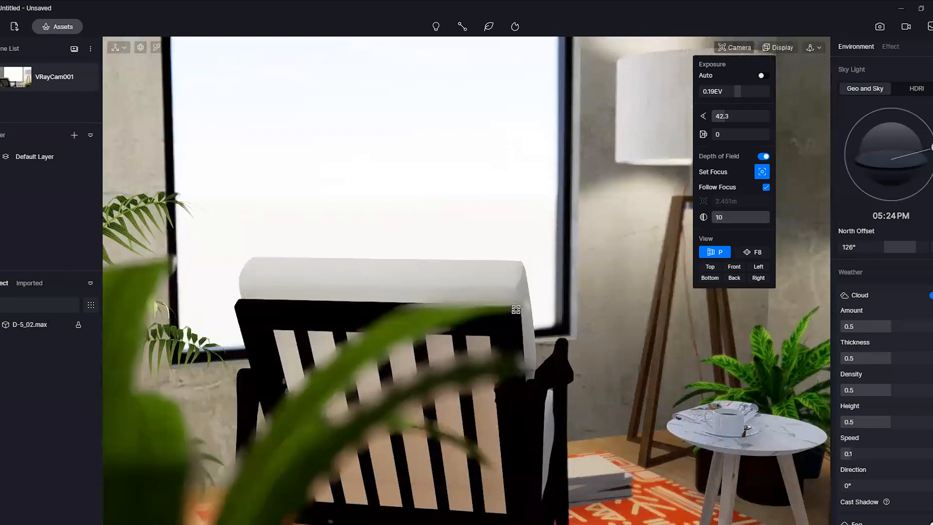
pyautogui.click(517, 326)
# Frame a close-up of the coffee cup on the marble side table and set the depth of field focus on it
pyautogui.moveTo(594, 345); pyautogui.dragTo(571, 362, button='right')
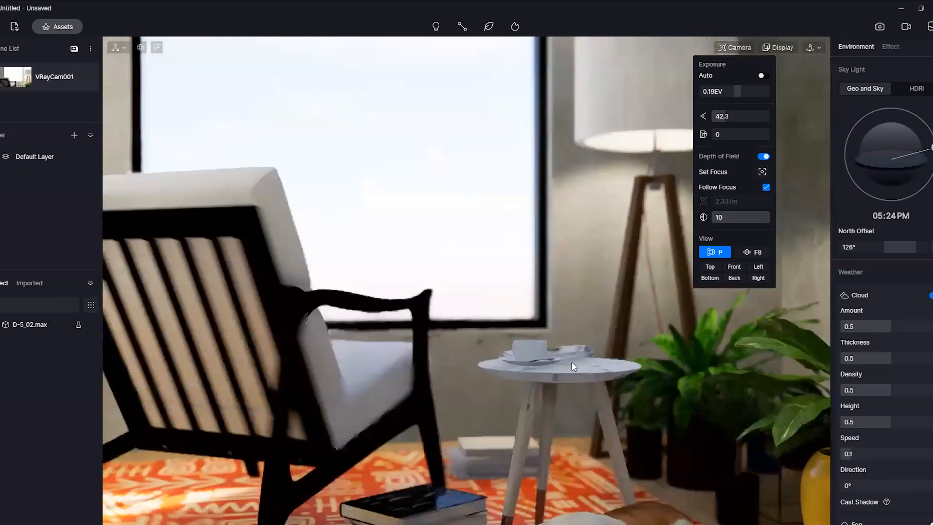
pyautogui.click(565, 352)
pyautogui.scroll(6, 559, 345)
pyautogui.scroll(-1, 569, 311)
pyautogui.click(570, 311)
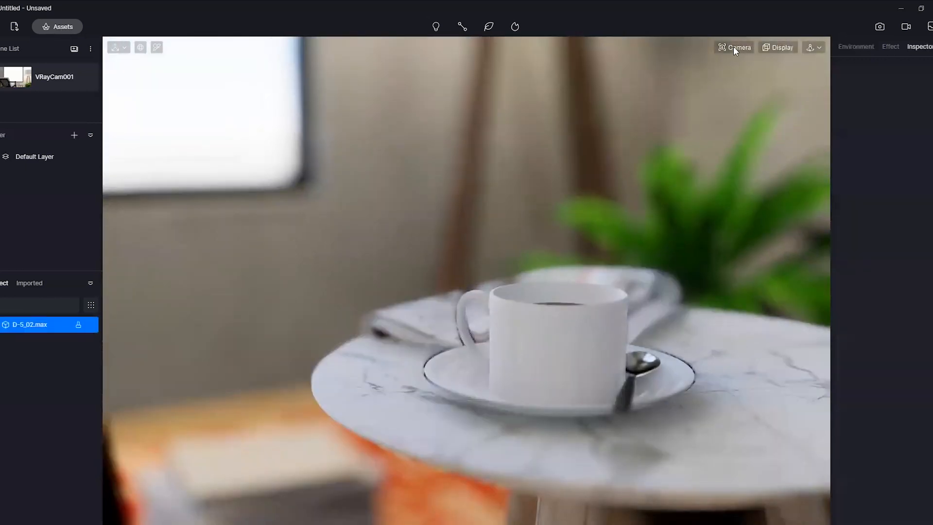
pyautogui.click(735, 47)
pyautogui.click(762, 172)
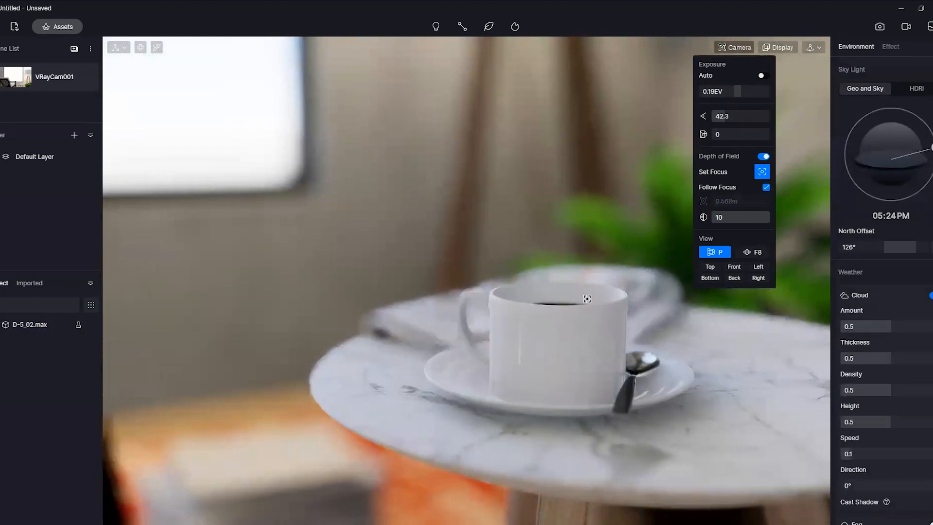
# Set the camera's field of view to 29.4 and turn off Depth of Field
pyautogui.moveTo(729, 116); pyautogui.dragTo(723, 116)
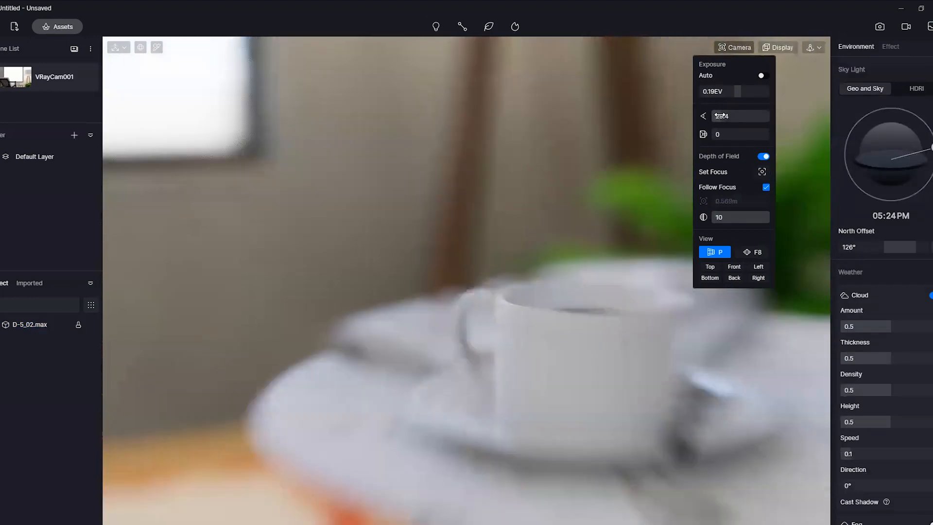
pyautogui.click(764, 157)
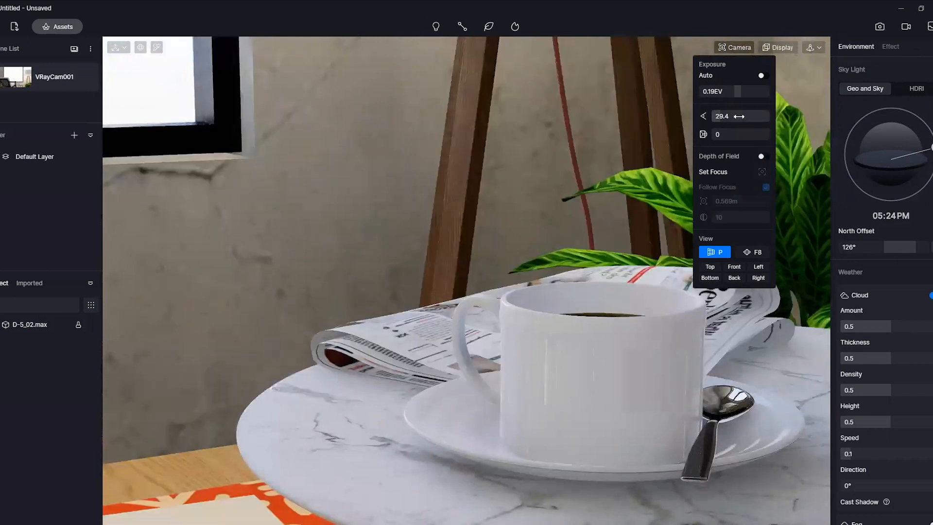
pyautogui.scroll(-5, 558, 301)
pyautogui.scroll(-10, 558, 302)
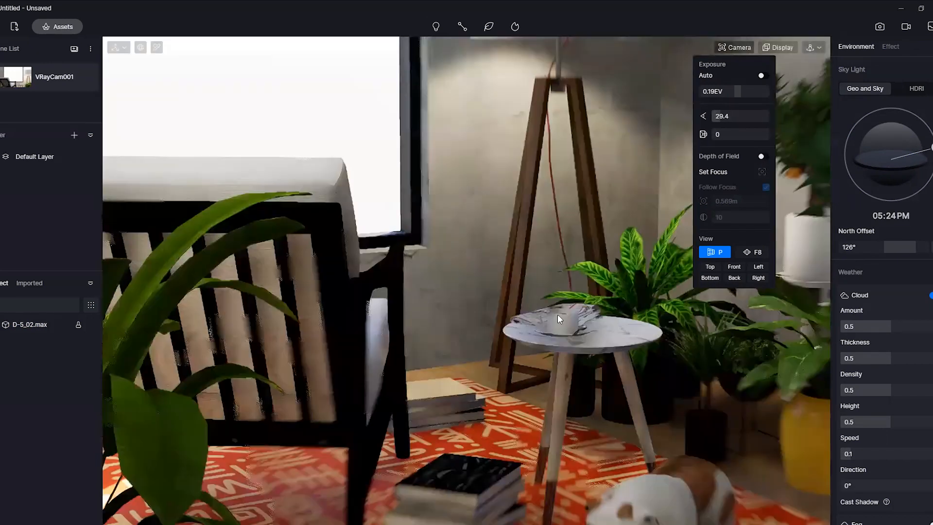
# Recall the saved VRayCam001 scene view and close the camera settings
pyautogui.click(20, 82)
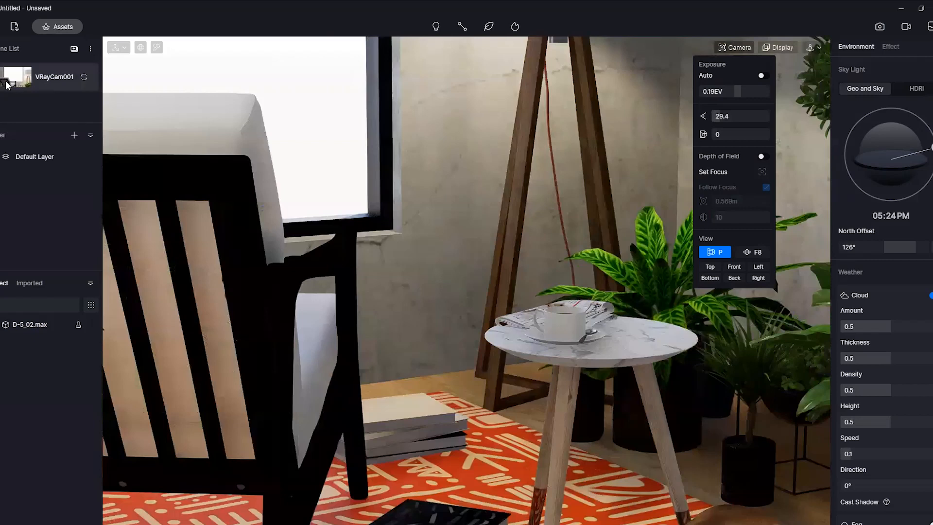
pyautogui.click(316, 193)
pyautogui.scroll(-10, 548, 285)
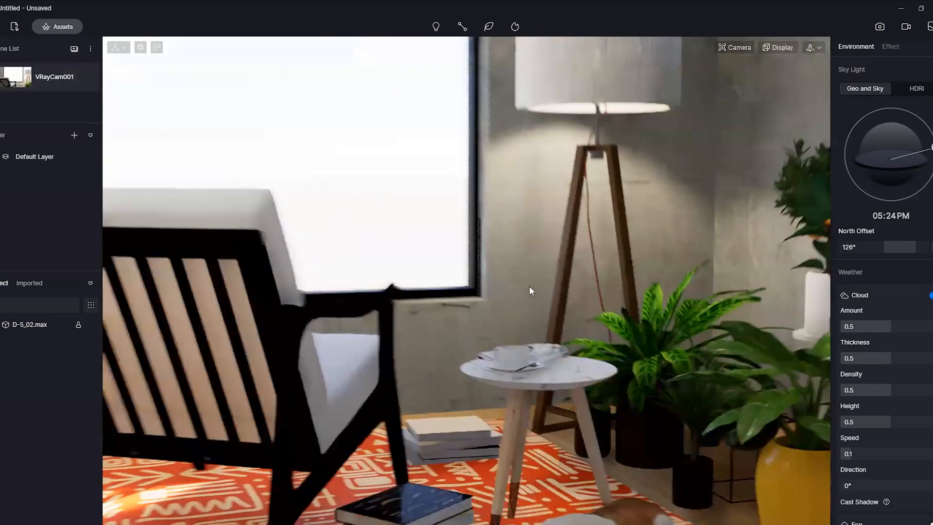
# Assign a brown wood image from the model's texture folder as the base color map of the armchair's black frame
pyautogui.moveTo(540, 407); pyautogui.dragTo(579, 332, button='right')
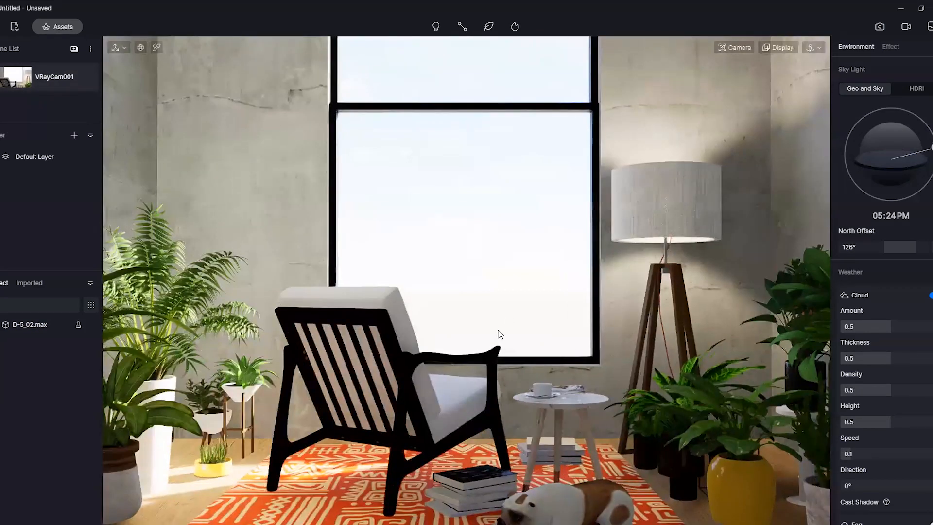
pyautogui.click(414, 364)
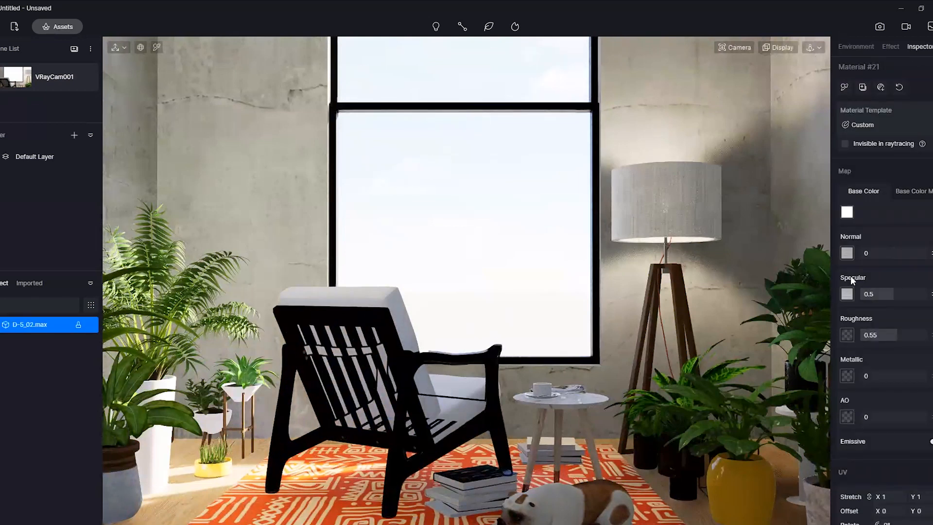
pyautogui.click(909, 192)
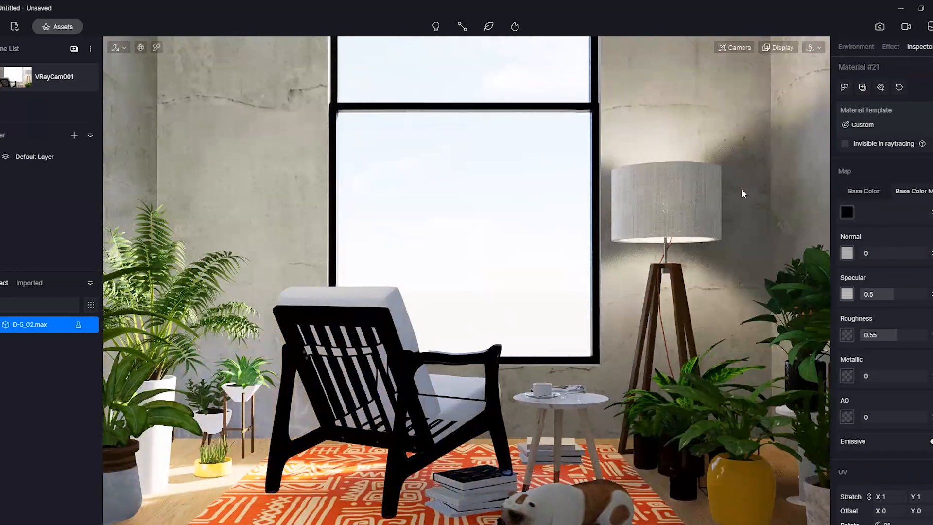
pyautogui.moveTo(617, 59); pyautogui.dragTo(403, 47)
pyautogui.scroll(-8, 568, 183)
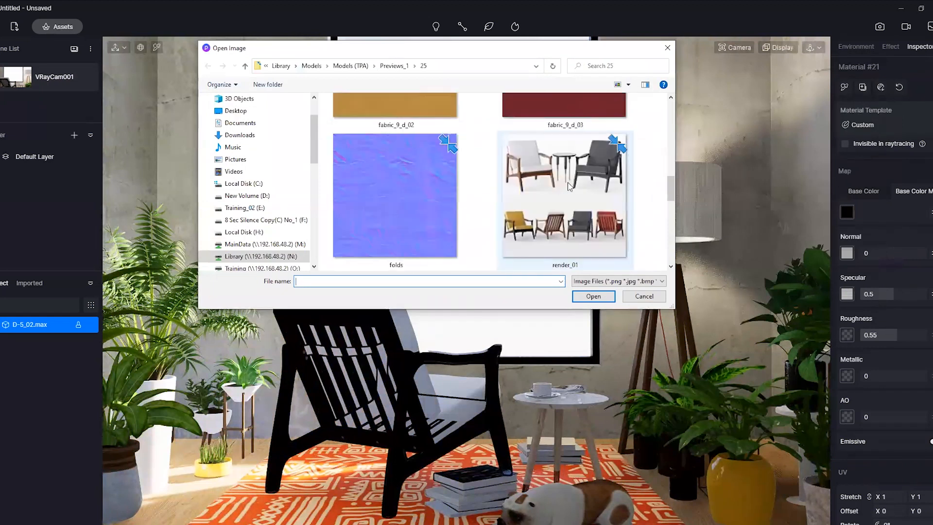
pyautogui.scroll(-3, 569, 184)
pyautogui.doubleClick(387, 223)
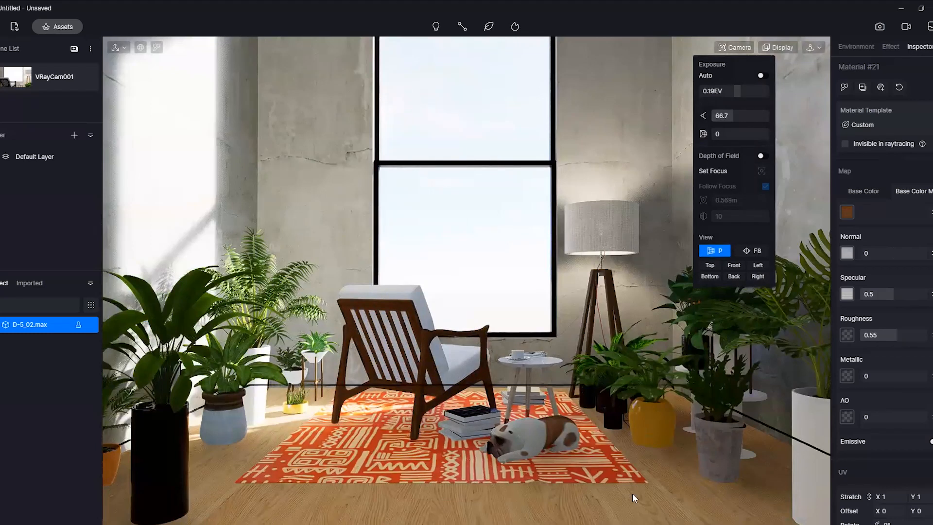
# Make the wood floor material glossier with a specular of 0.63 and a roughness of 0.21
pyautogui.click(335, 465)
pyautogui.moveTo(882, 295); pyautogui.dragTo(930, 297)
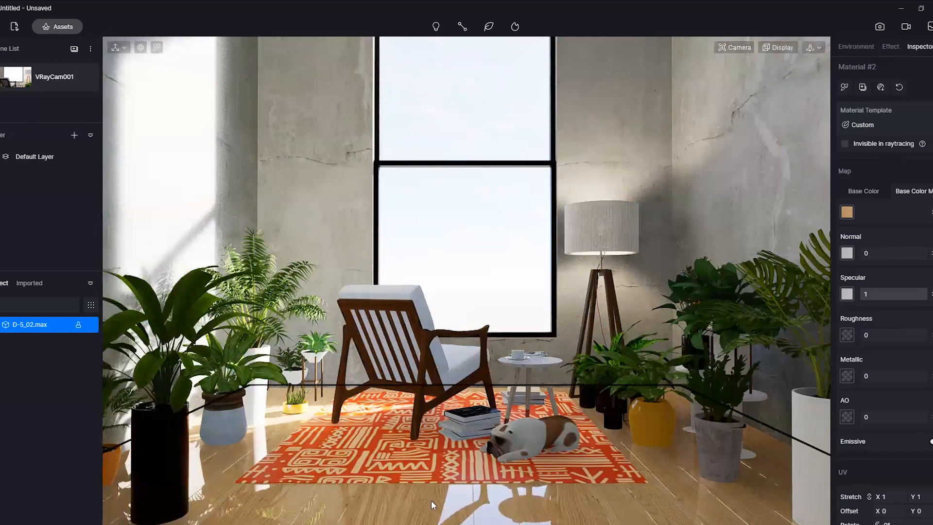
pyautogui.moveTo(867, 334); pyautogui.dragTo(866, 335)
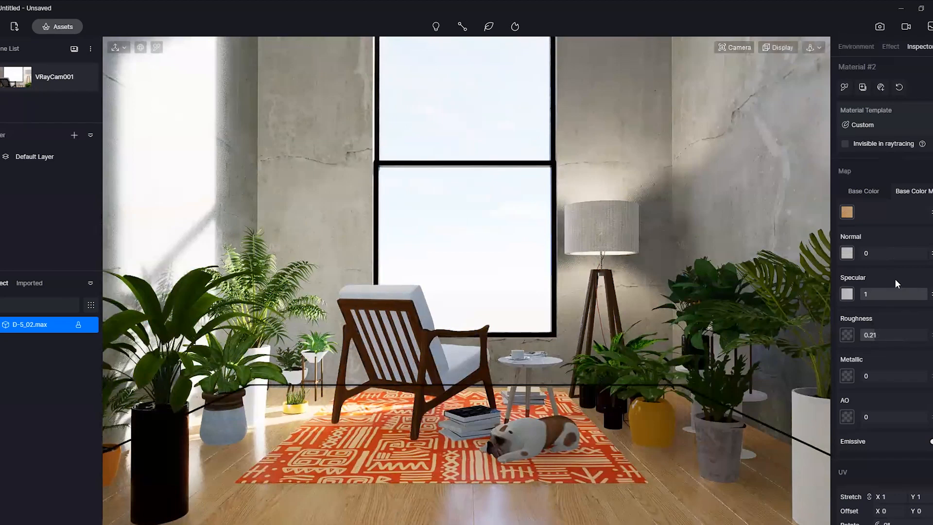
pyautogui.moveTo(923, 295); pyautogui.dragTo(902, 296)
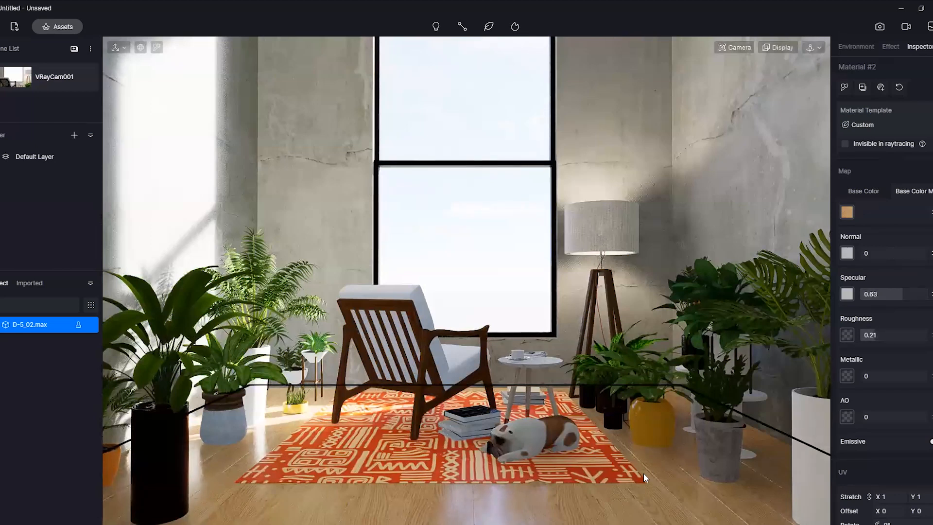
# Turn off the emissive property of the bulb material inside the floor lamp's shade
pyautogui.click(606, 234)
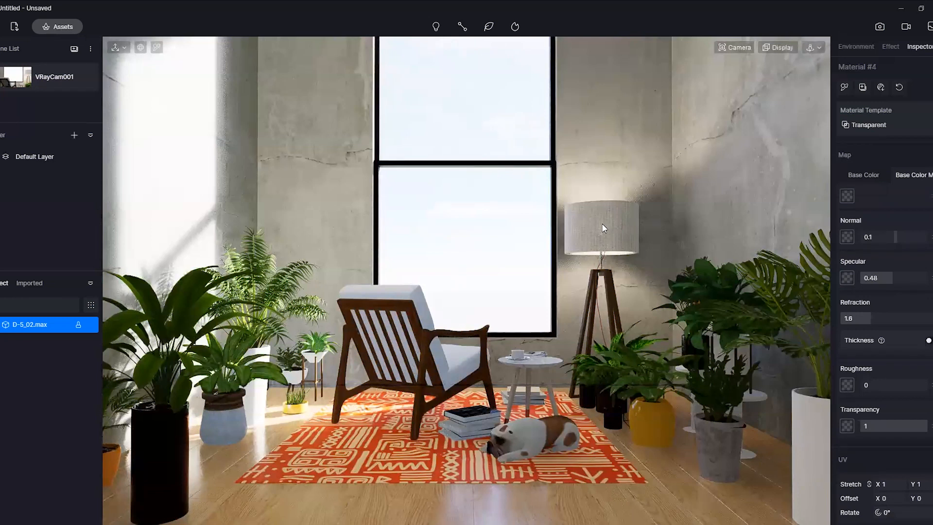
pyautogui.scroll(3, 611, 224)
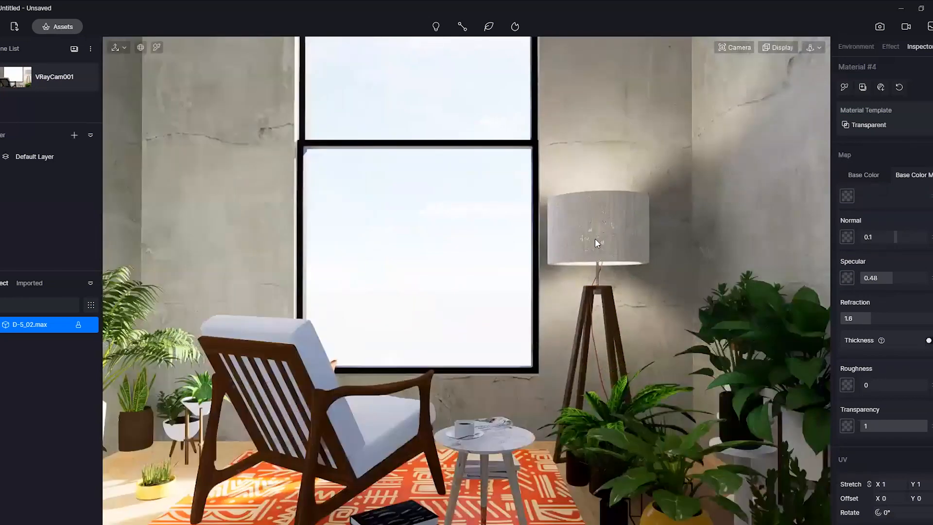
pyautogui.scroll(3, 597, 243)
pyautogui.moveTo(603, 284); pyautogui.dragTo(607, 234, button='middle')
pyautogui.click(605, 182)
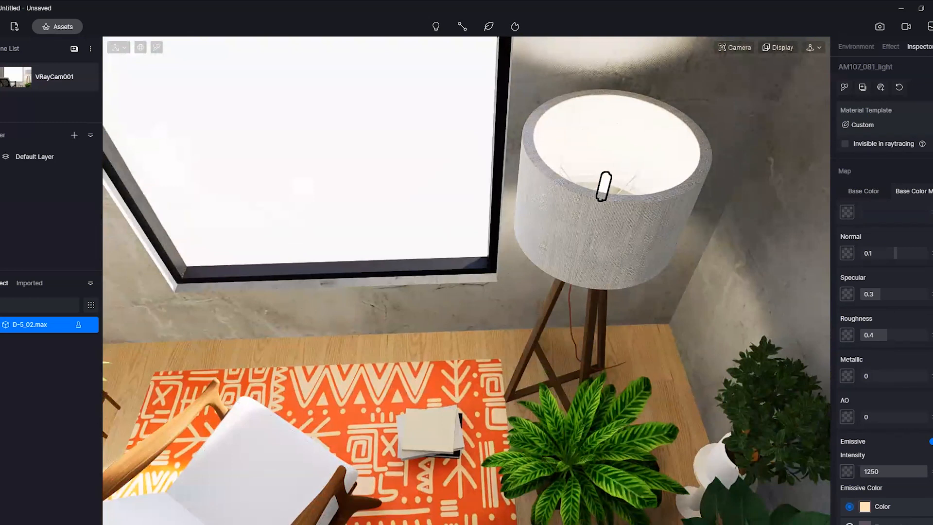
pyautogui.click(932, 442)
pyautogui.click(664, 362)
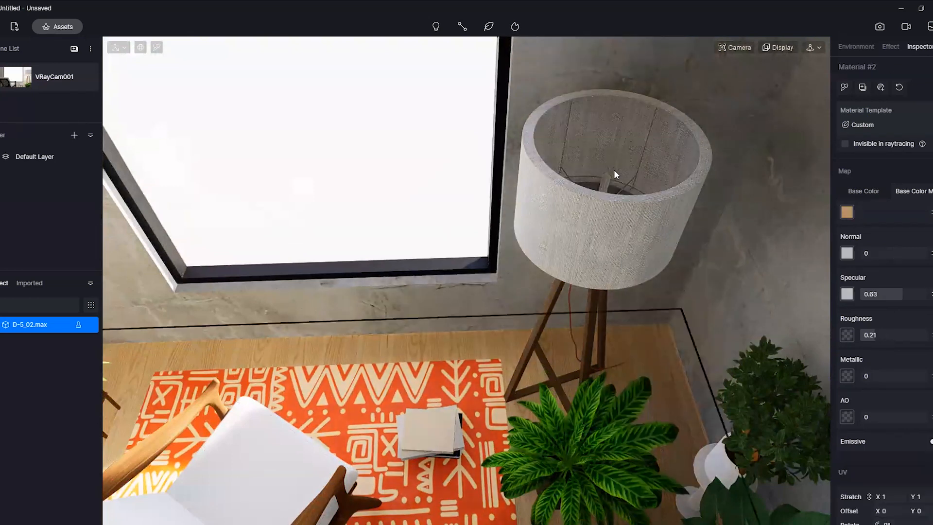
# Add a point light on the bulb inside the floor lamp's shade
pyautogui.moveTo(523, 356); pyautogui.dragTo(557, 295, button='right')
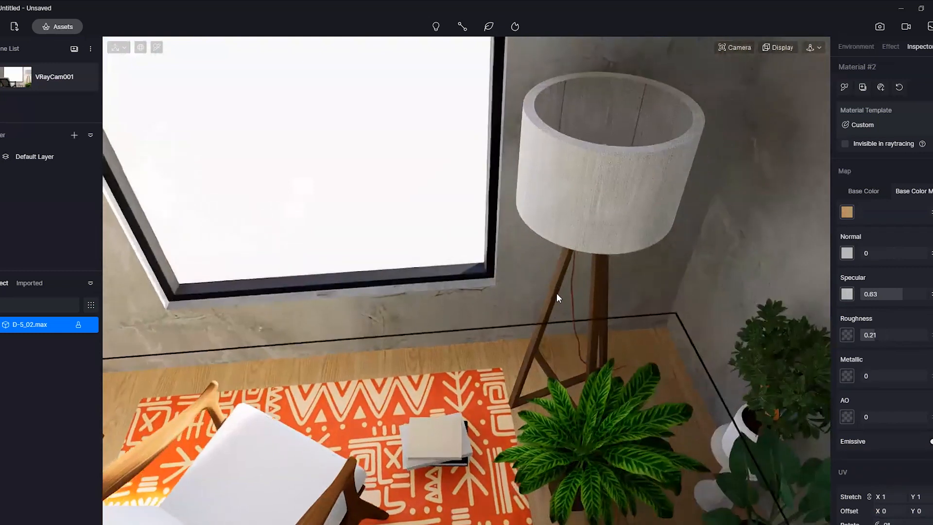
pyautogui.scroll(-3, 557, 294)
pyautogui.moveTo(525, 344); pyautogui.dragTo(559, 312, button='right')
pyautogui.scroll(3, 559, 312)
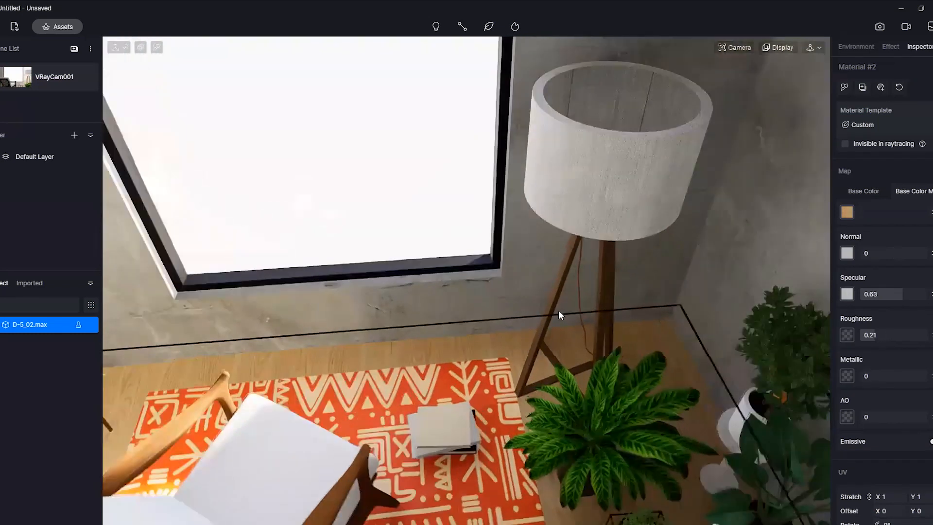
pyautogui.scroll(-3, 558, 323)
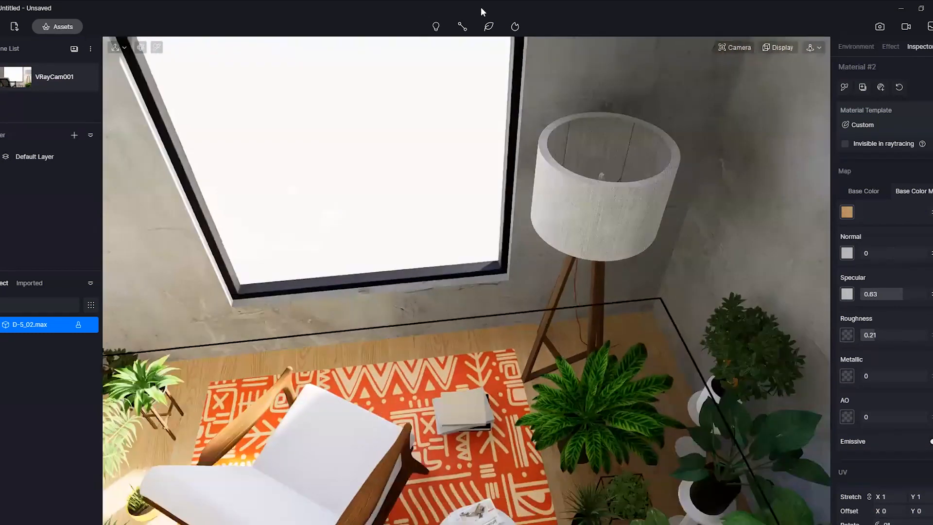
pyautogui.click(436, 30)
pyautogui.moveTo(438, 28)
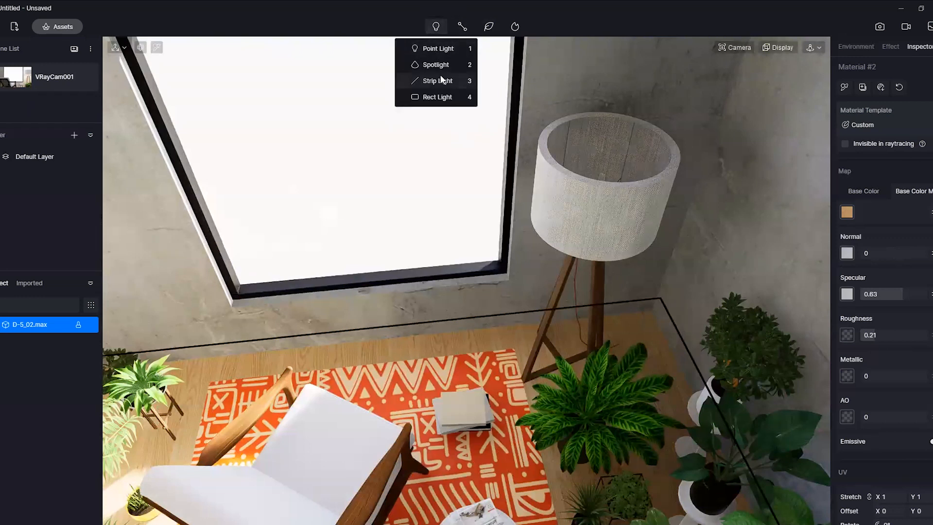
pyautogui.click(441, 48)
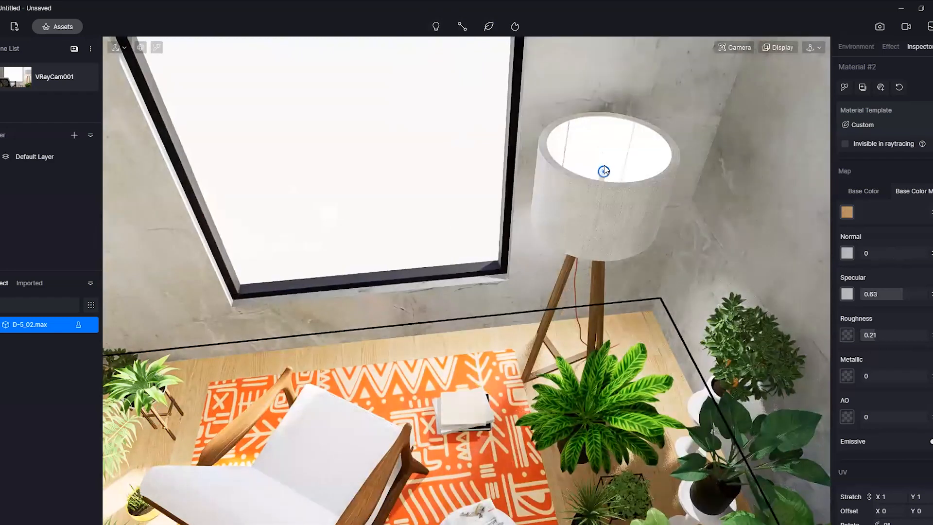
pyautogui.click(603, 168)
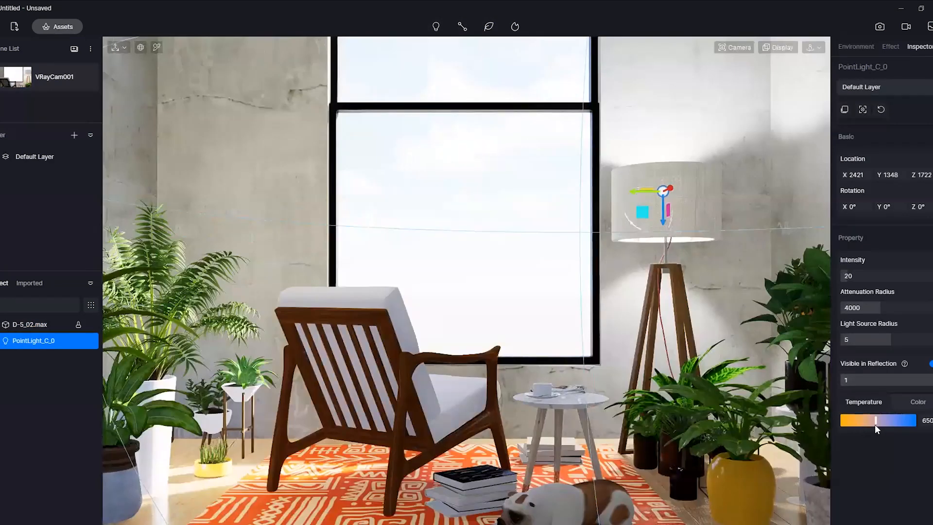
# Set the lamp point light's intensity to 10.5 and warm its color temperature to about 3250
pyautogui.moveTo(875, 425); pyautogui.dragTo(843, 419)
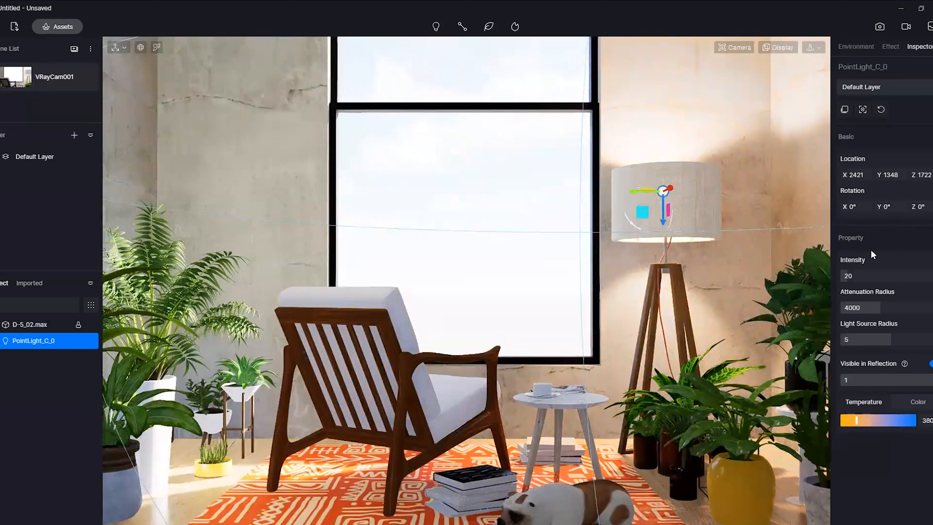
pyautogui.moveTo(842, 276); pyautogui.dragTo(847, 276)
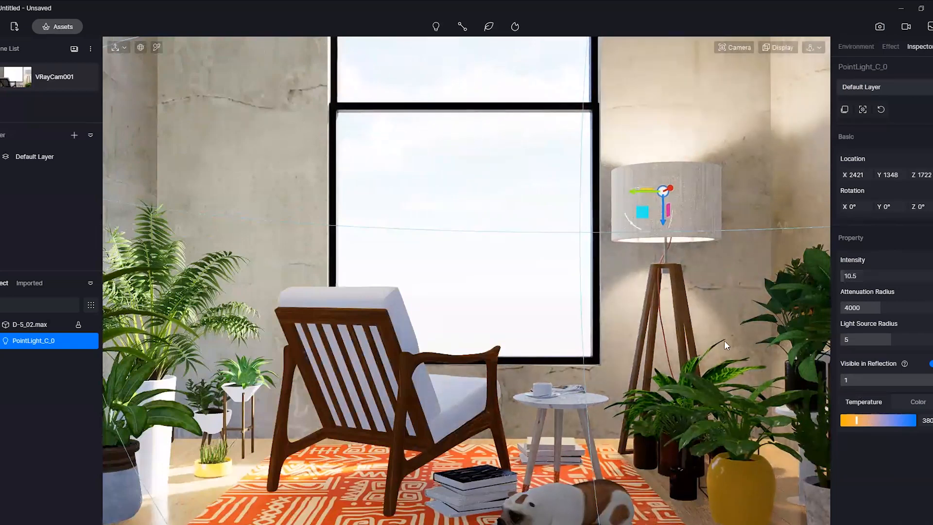
pyautogui.moveTo(856, 420); pyautogui.dragTo(852, 420)
# Set the point light's source radius to 4.5 and adjust its position along the Y axis within the lampshade
pyautogui.moveTo(871, 342); pyautogui.dragTo(797, 351)
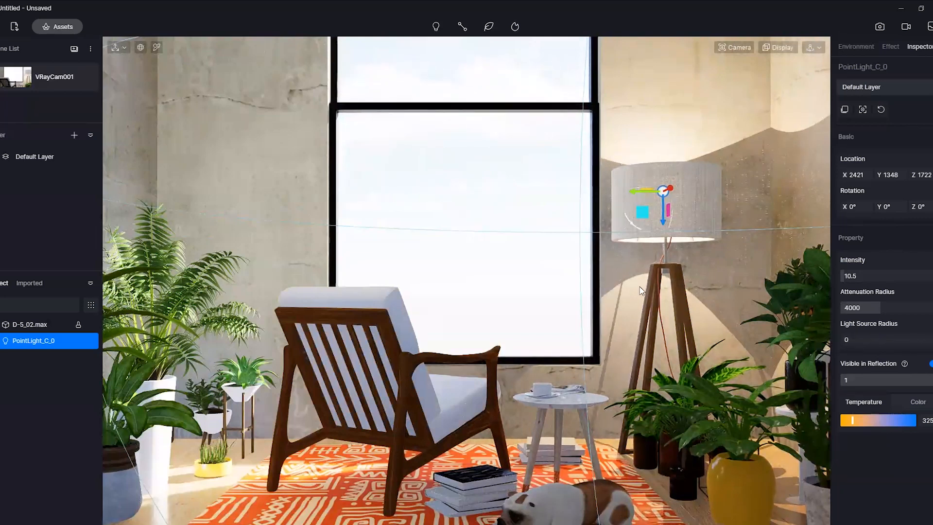
pyautogui.moveTo(642, 191); pyautogui.dragTo(635, 191)
pyautogui.moveTo(850, 340); pyautogui.dragTo(882, 340)
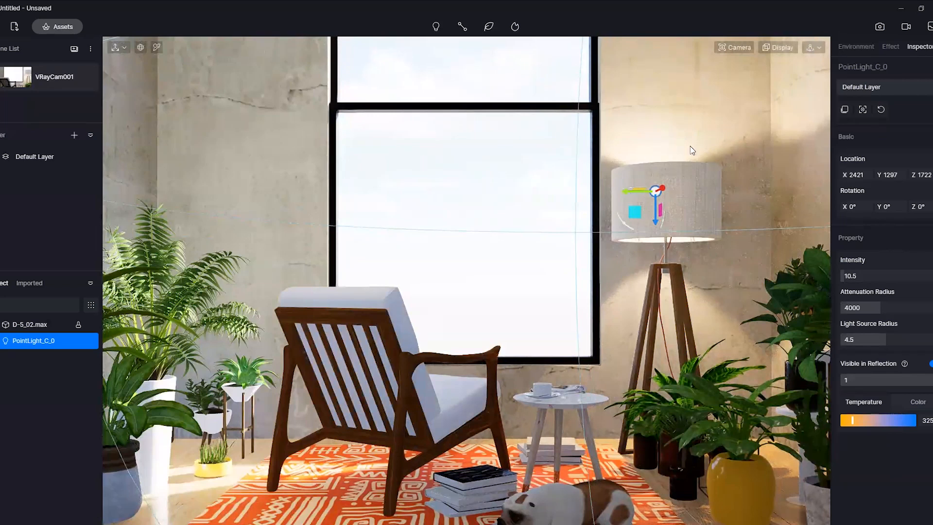
pyautogui.moveTo(636, 191)
pyautogui.mouseDown()
pyautogui.moveTo(651, 190)
pyautogui.moveTo(643, 190)
pyautogui.mouseUp()
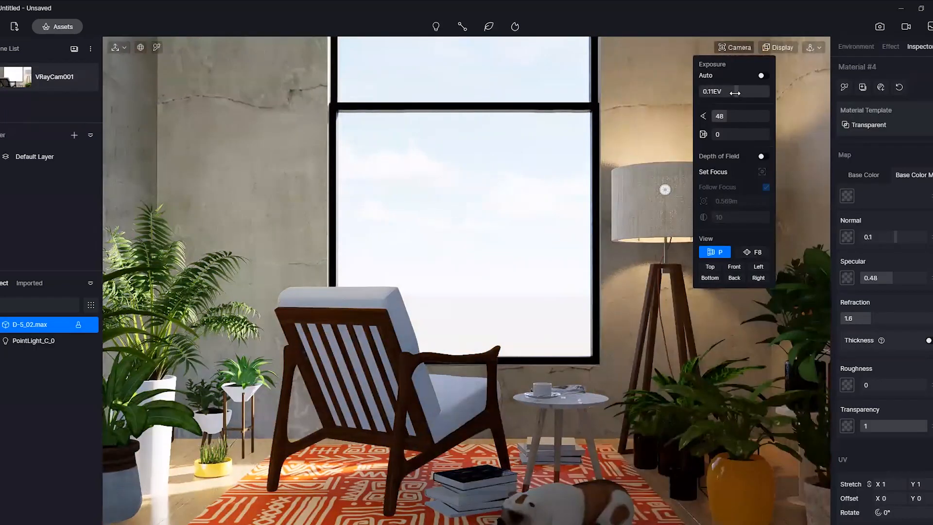
# Set the camera exposure to 0.1 EV
pyautogui.moveTo(738, 94); pyautogui.dragTo(733, 91)
pyautogui.moveTo(733, 92); pyautogui.dragTo(738, 91)
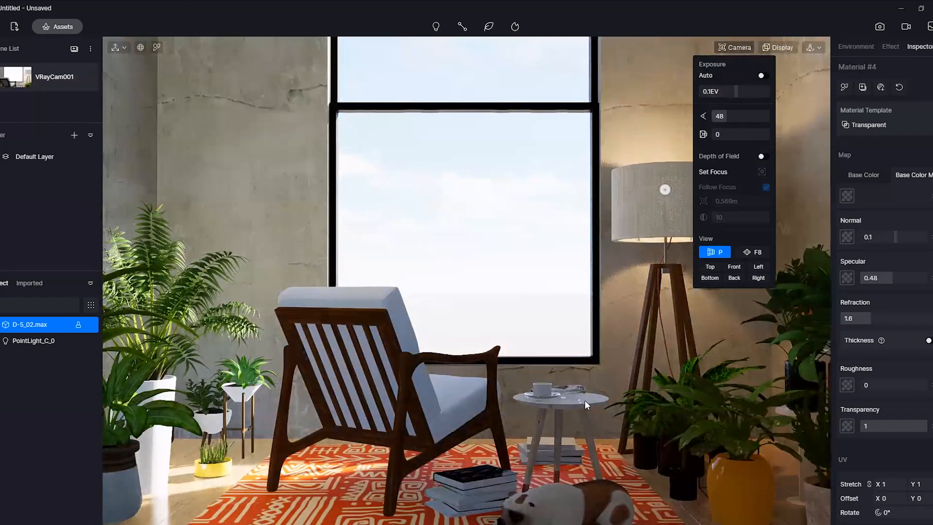
# Add a rect light on the rug beside the stack of books and the dog
pyautogui.click(436, 26)
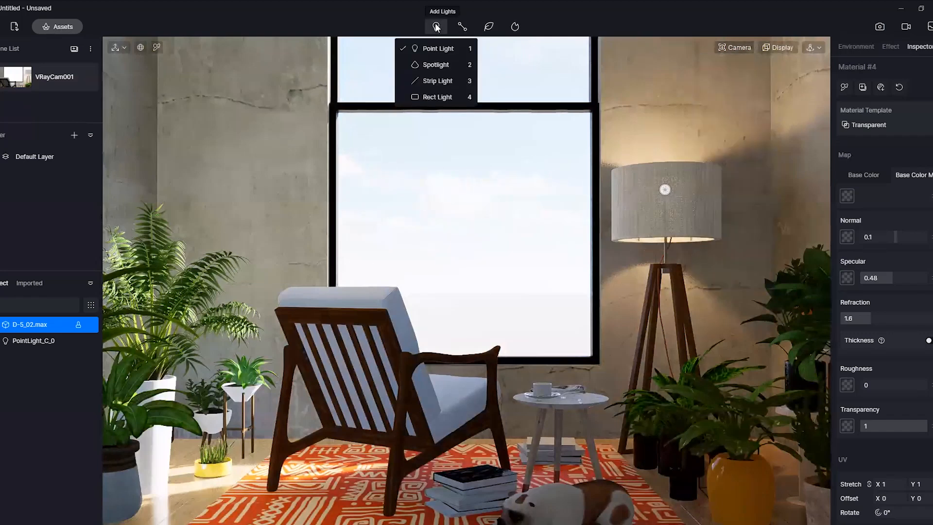
pyautogui.click(447, 97)
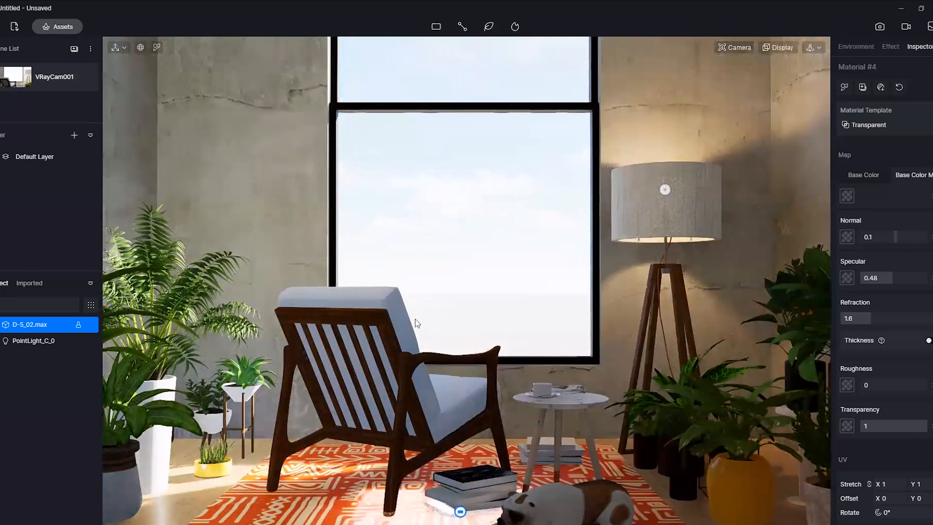
pyautogui.click(460, 510)
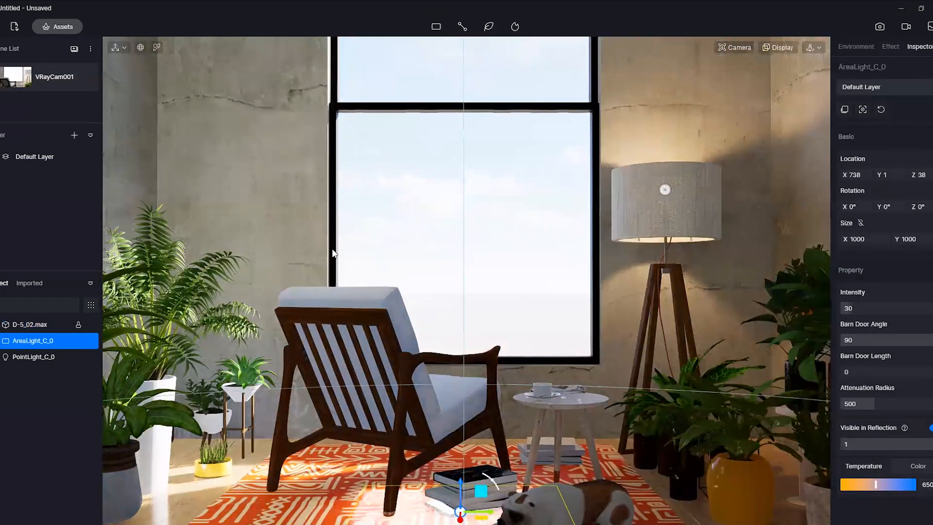
# Switch the viewport navigation to Fly and frame the rect light on the rug from above
pyautogui.moveTo(332, 250); pyautogui.dragTo(445, 342, button='right')
pyautogui.moveTo(517, 381); pyautogui.dragTo(564, 388, button='right')
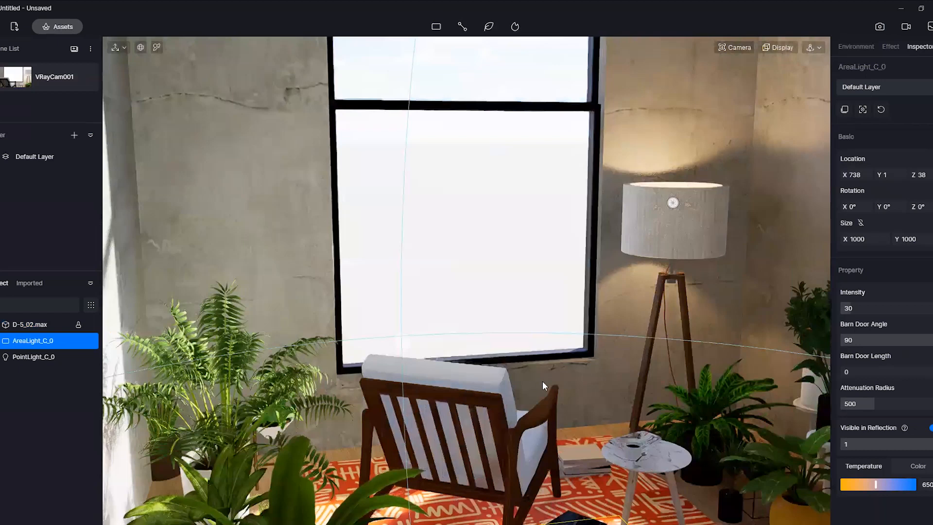
pyautogui.click(813, 47)
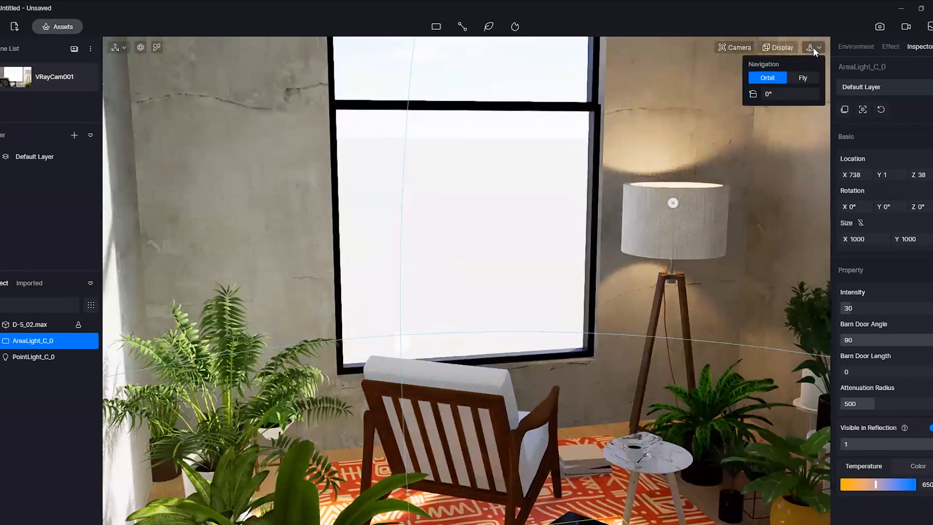
pyautogui.click(804, 79)
pyautogui.moveTo(518, 303); pyautogui.dragTo(524, 374, button='right')
pyautogui.press('s')
pyautogui.press('d')
pyautogui.press('w')
pyautogui.press('s')
pyautogui.press('a')
pyautogui.press('d')
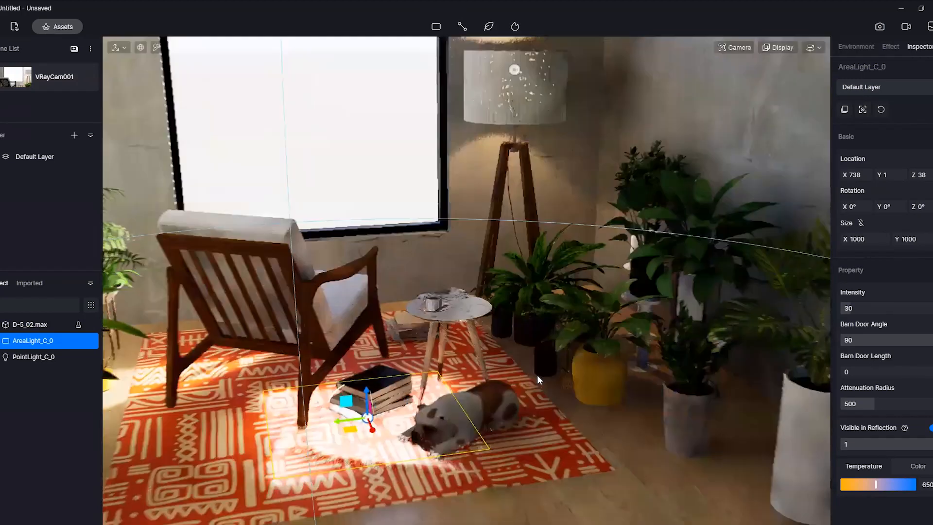
pyautogui.press('w')
pyautogui.moveTo(538, 334); pyautogui.dragTo(552, 362, button='middle')
pyautogui.moveTo(442, 405); pyautogui.dragTo(515, 399, button='middle')
# Raise the rect light above the room to Z 2067 and shift it along the X axis to -423
pyautogui.moveTo(457, 404); pyautogui.dragTo(465, 221)
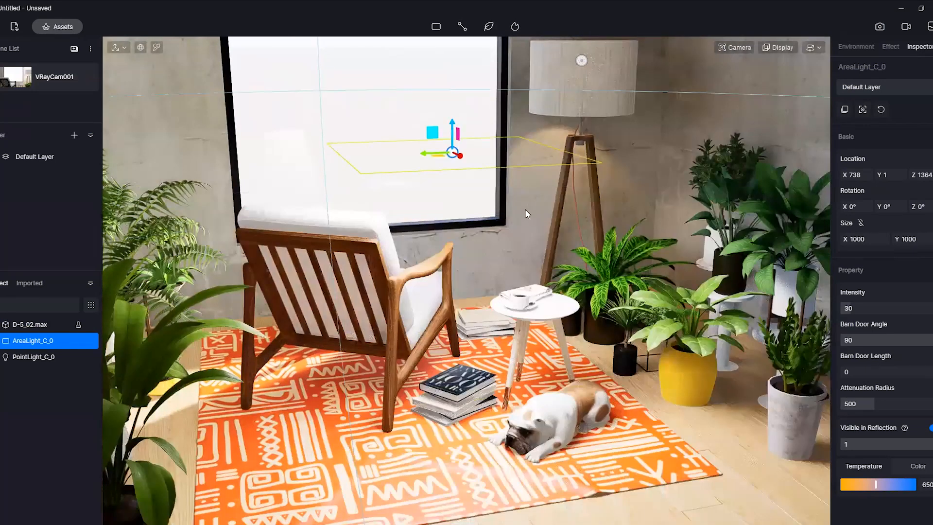
pyautogui.moveTo(525, 210); pyautogui.dragTo(602, 238, button='right')
pyautogui.moveTo(486, 181); pyautogui.dragTo(658, 234)
pyautogui.moveTo(671, 132); pyautogui.dragTo(681, 125)
pyautogui.moveTo(682, 124); pyautogui.dragTo(681, 243, button='middle')
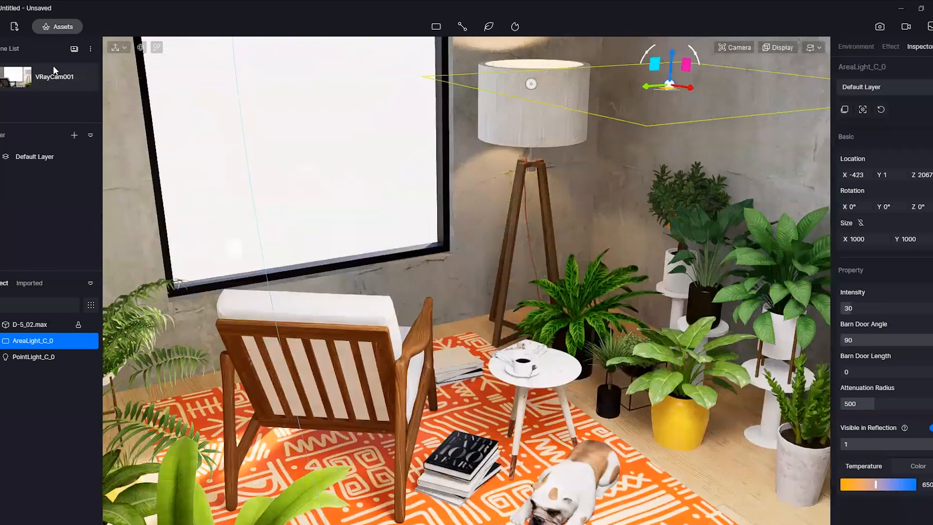
# Recall the VRayCam001 scene view and set the rect light's intensity to 6
pyautogui.click(53, 80)
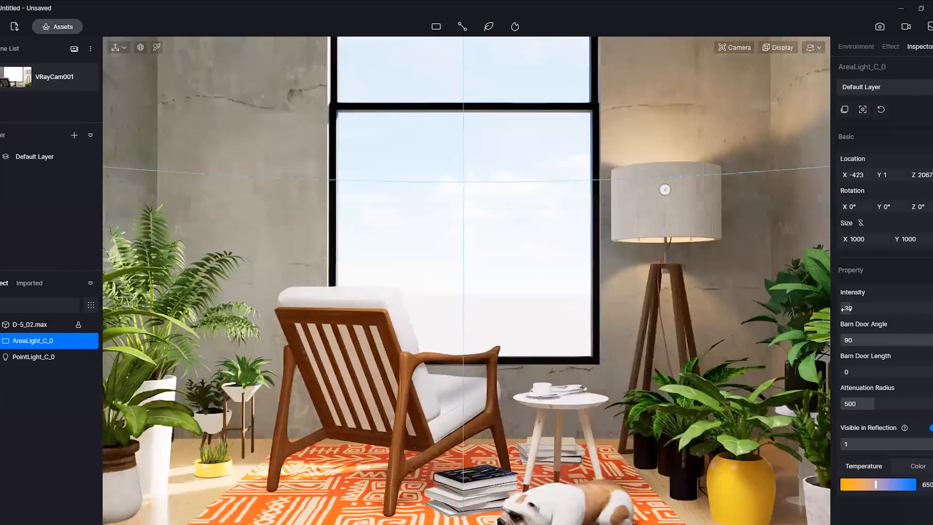
pyautogui.moveTo(848, 309); pyautogui.dragTo(842, 308)
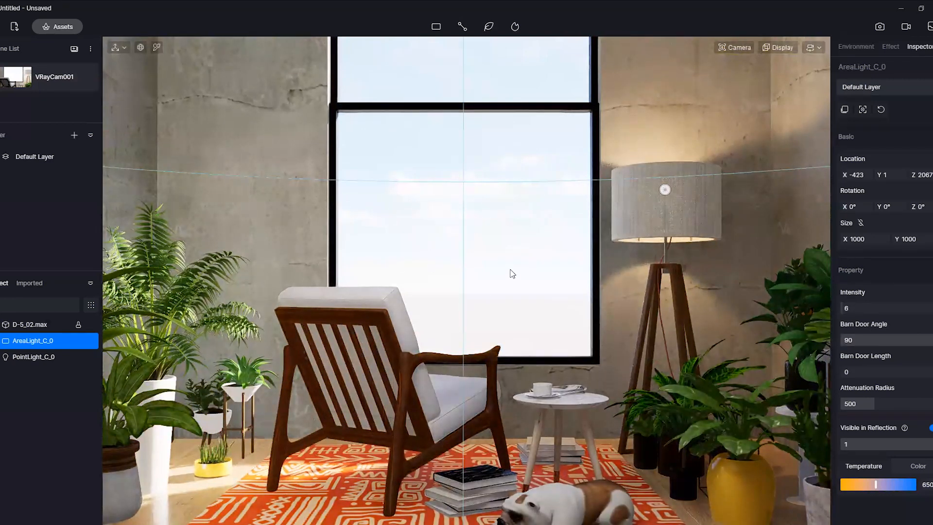
pyautogui.click(479, 343)
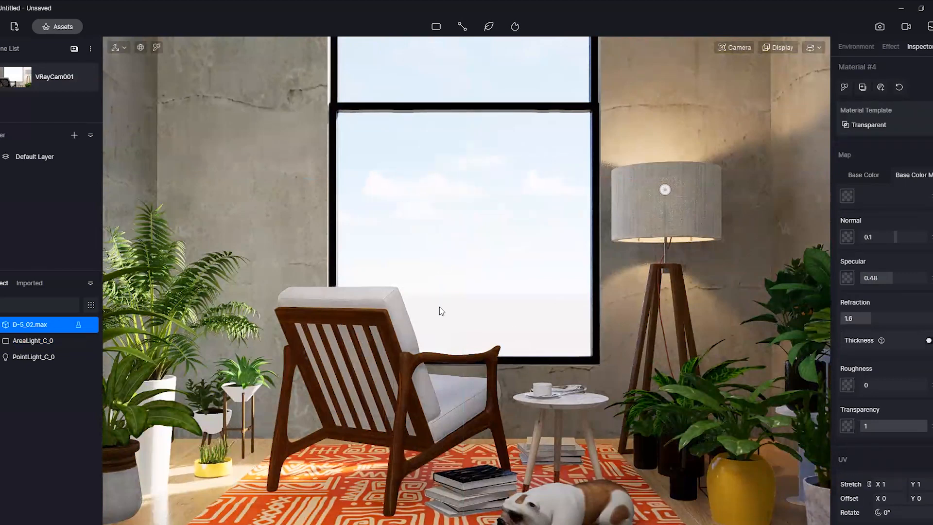
# Open the still image render settings and set a custom output size of 1200 by 800
pyautogui.click(881, 27)
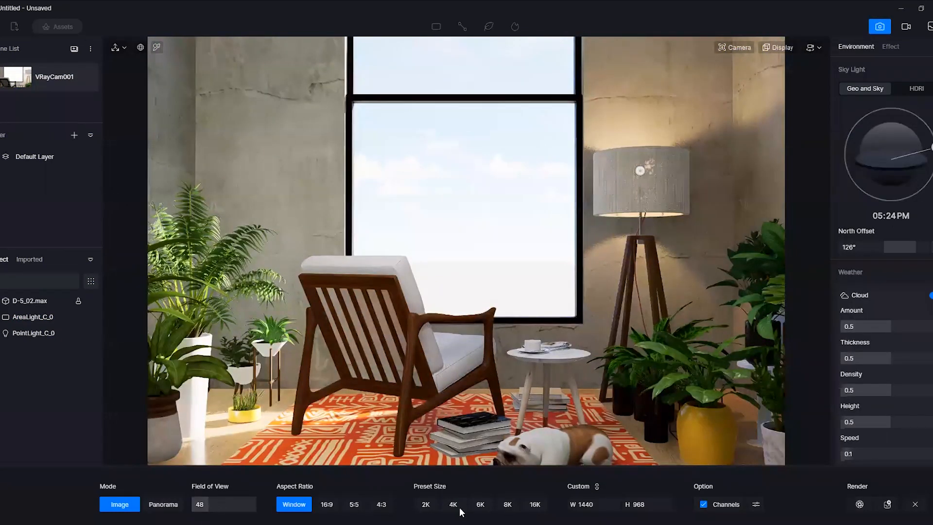
pyautogui.click(607, 503)
pyautogui.click(656, 502)
pyautogui.click(606, 505)
pyautogui.click(657, 504)
pyautogui.click(587, 504)
pyautogui.click(648, 503)
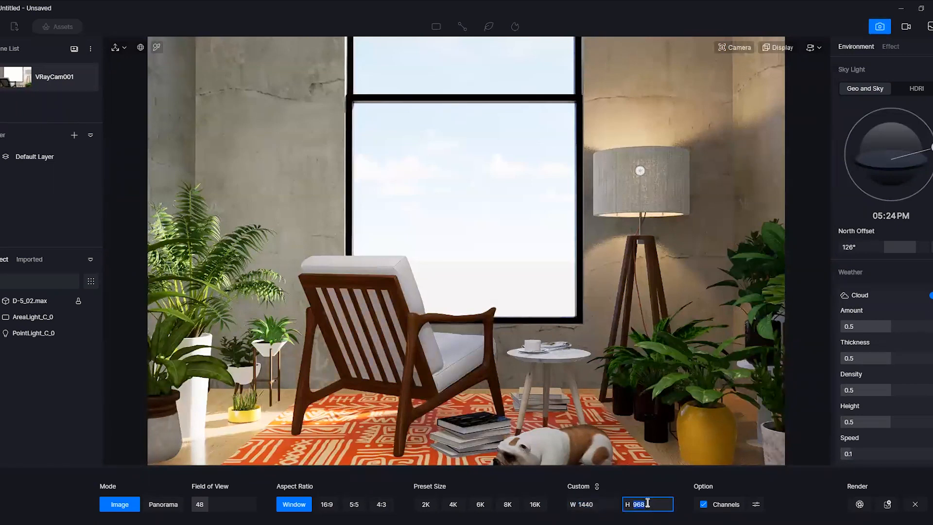
pyautogui.click(610, 504)
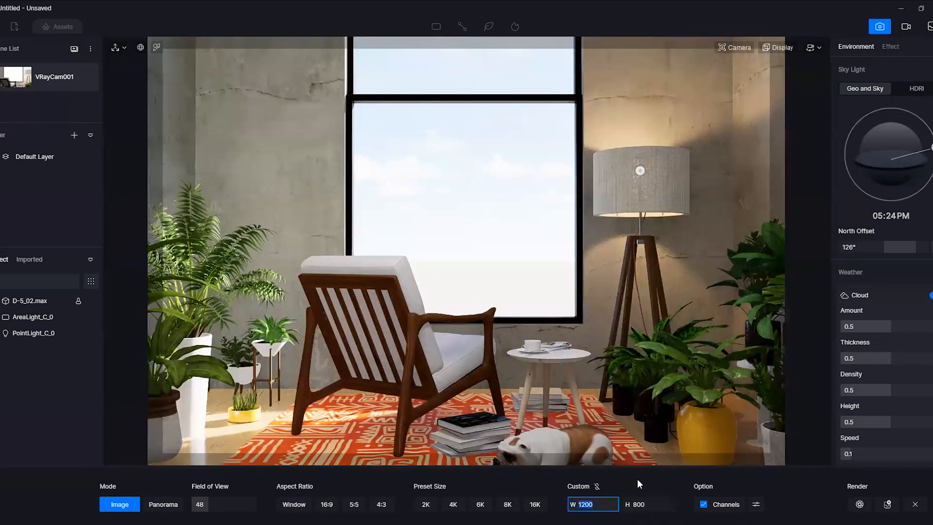
pyautogui.write('1200')
pyautogui.press('Tab')
pyautogui.write('800')
pyautogui.press('Return')
# Set the custom output width to 3500 while keeping the 1200 by 800 proportions
pyautogui.click(601, 504)
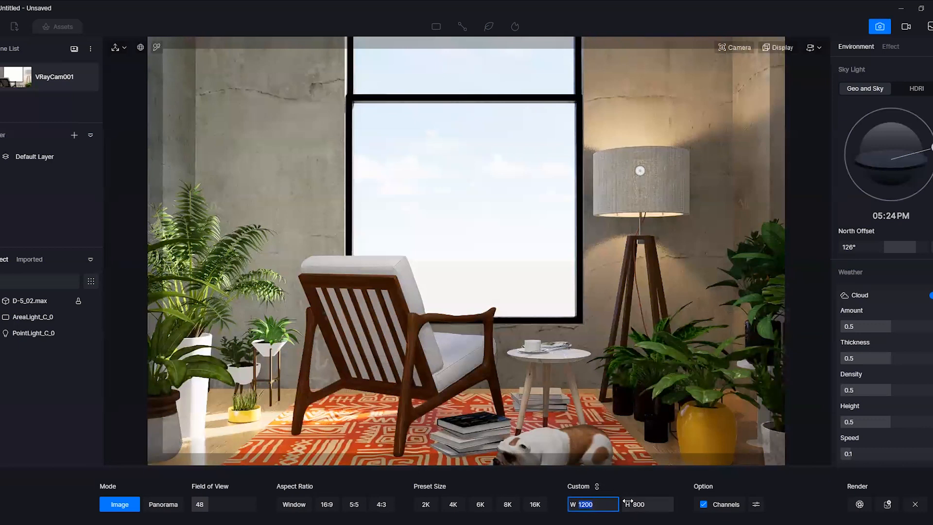
pyautogui.write('3500')
pyautogui.press('Return')
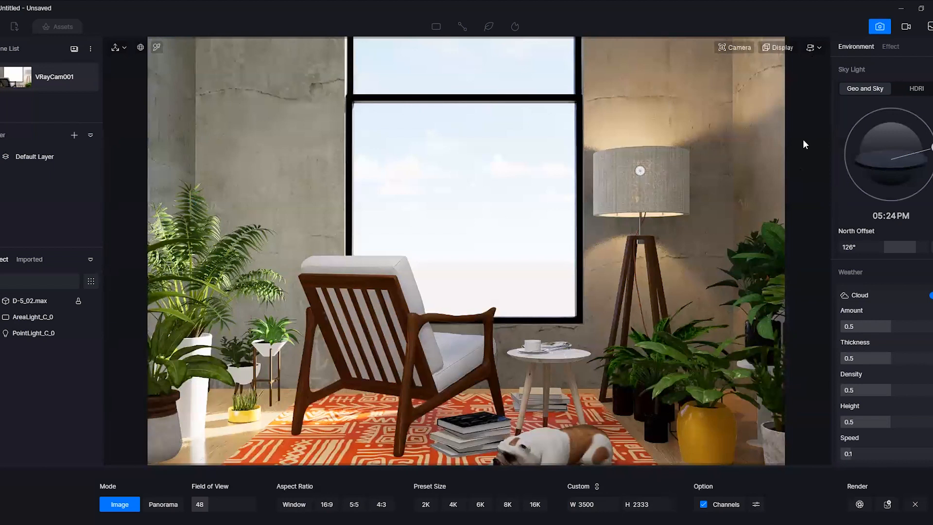
# Try the LUT presets Desert3, Modern Dystopian Action, Day Night, Vibrance C and Desaturate, and turn the LUT off again
pyautogui.click(894, 45)
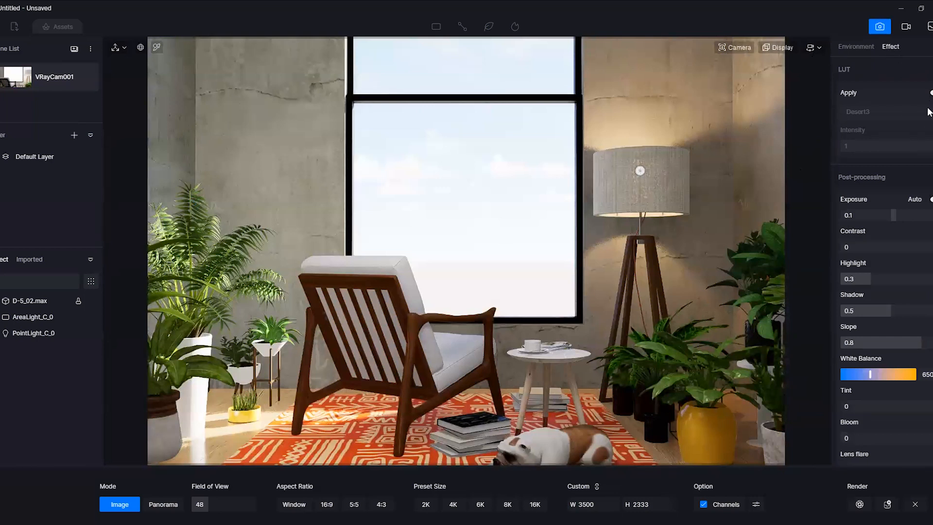
pyautogui.click(930, 92)
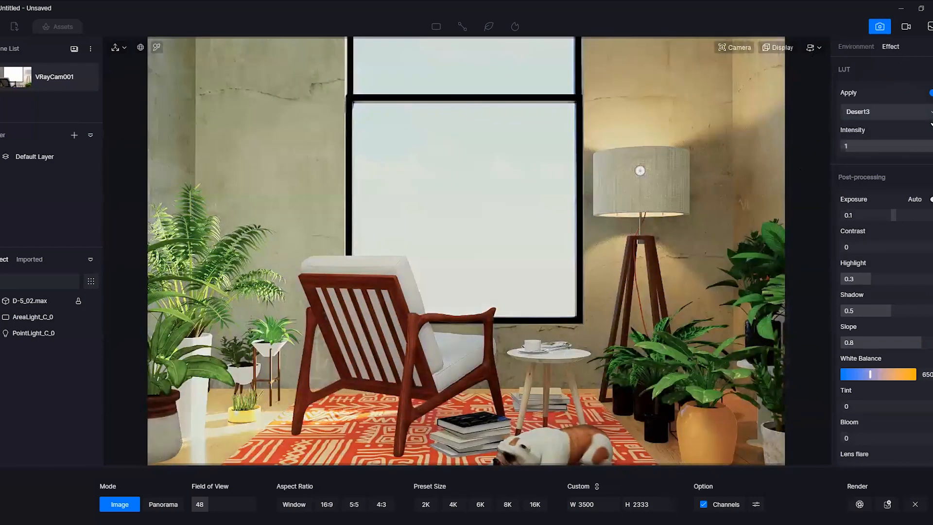
pyautogui.click(929, 115)
pyautogui.click(897, 150)
pyautogui.click(914, 113)
pyautogui.click(903, 162)
pyautogui.click(914, 113)
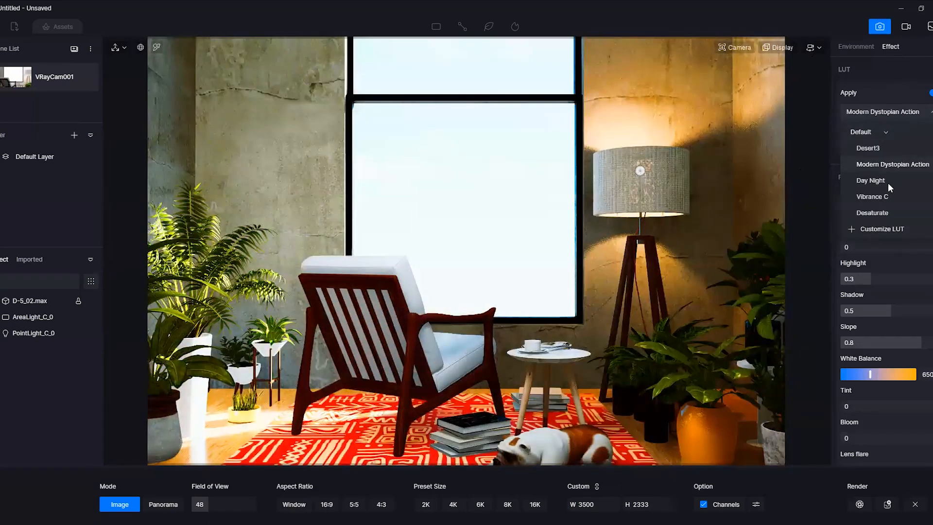
pyautogui.click(887, 181)
pyautogui.click(900, 113)
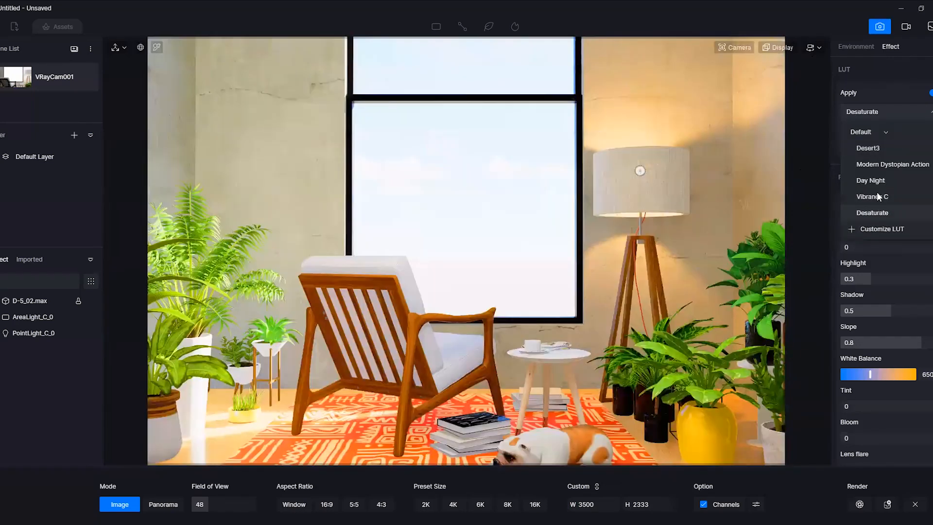
pyautogui.click(875, 196)
pyautogui.click(890, 112)
pyautogui.click(878, 215)
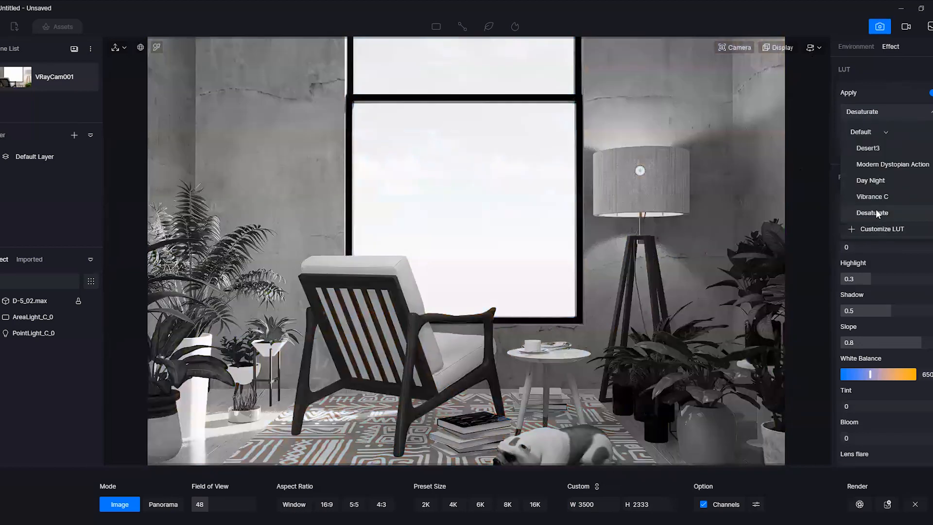
pyautogui.click(929, 92)
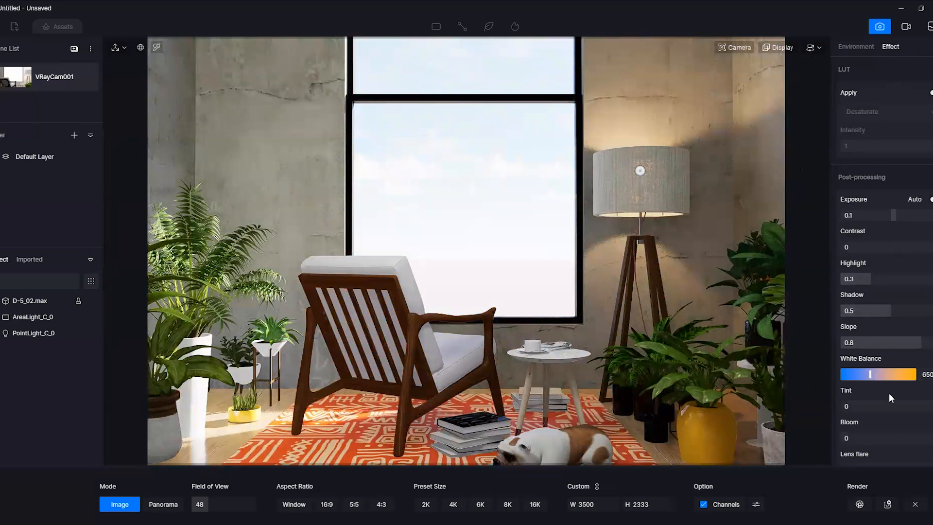
# Review the post-processing effect settings and open the render channel options
pyautogui.scroll(-2, 888, 393)
pyautogui.scroll(-1, 886, 414)
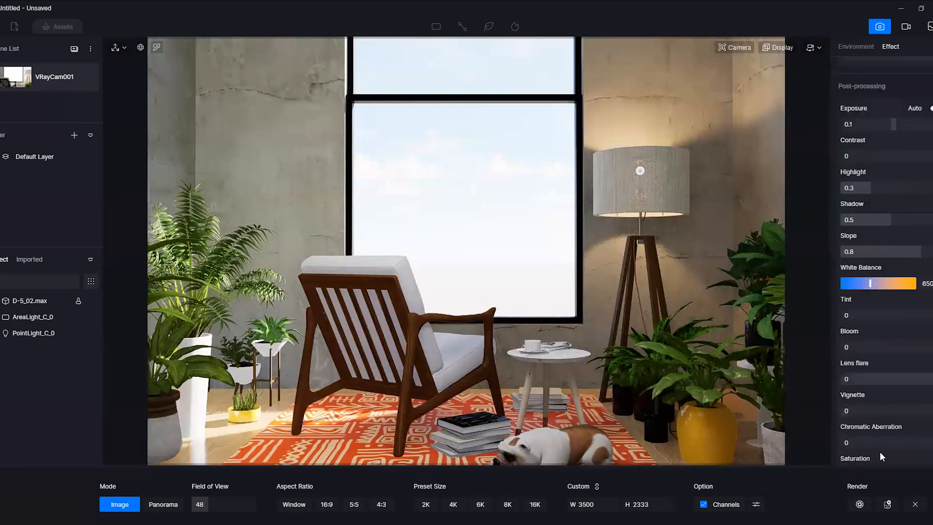
pyautogui.scroll(-1, 885, 454)
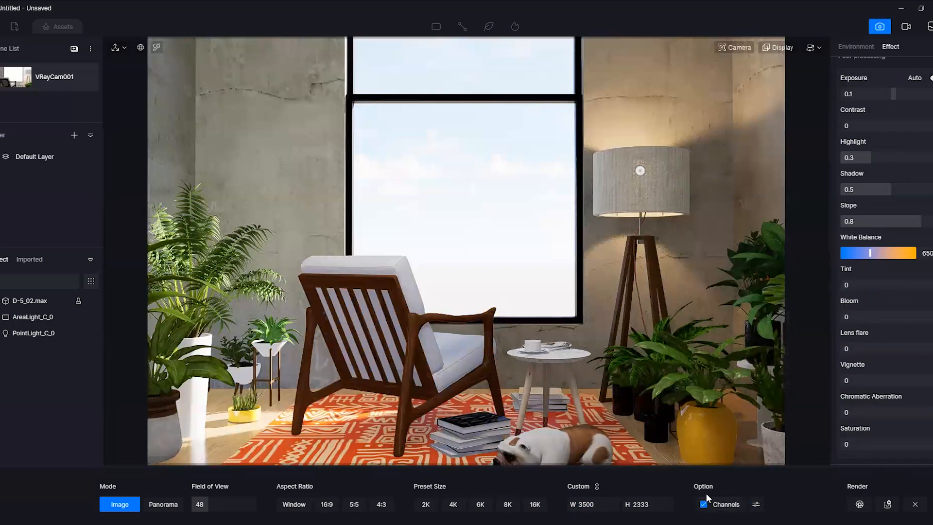
pyautogui.click(756, 504)
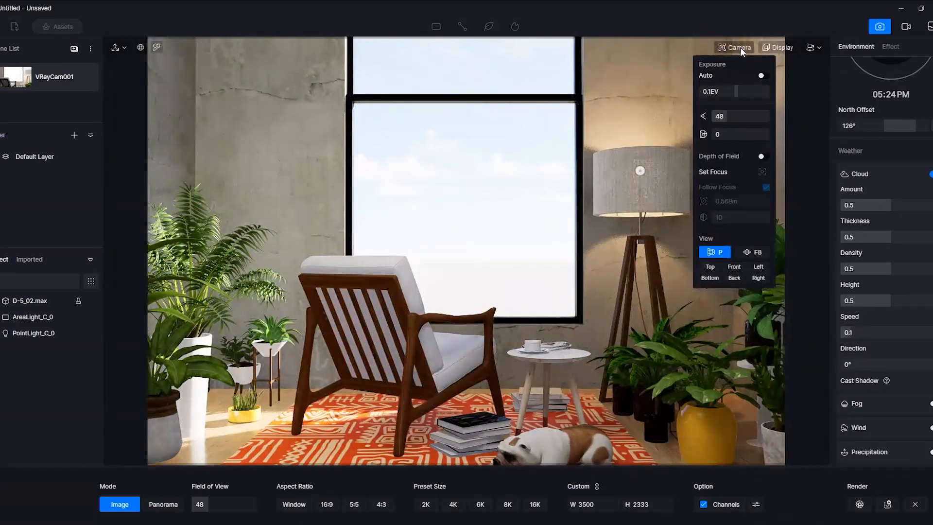
# Set the camera's field of view to 63.8 and reframe the whole room in the F8 two-point perspective view
pyautogui.moveTo(737, 48)
pyautogui.moveTo(726, 116); pyautogui.dragTo(735, 115)
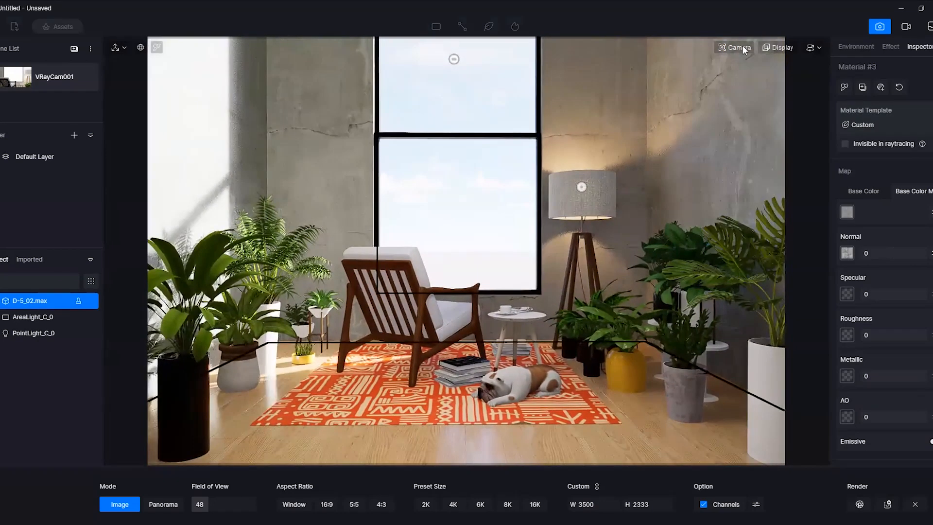
pyautogui.click(736, 48)
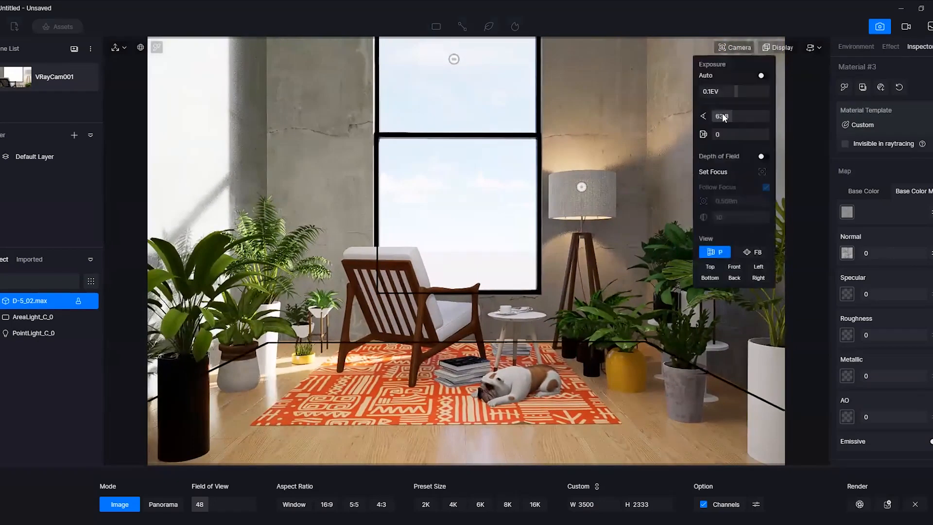
pyautogui.click(756, 253)
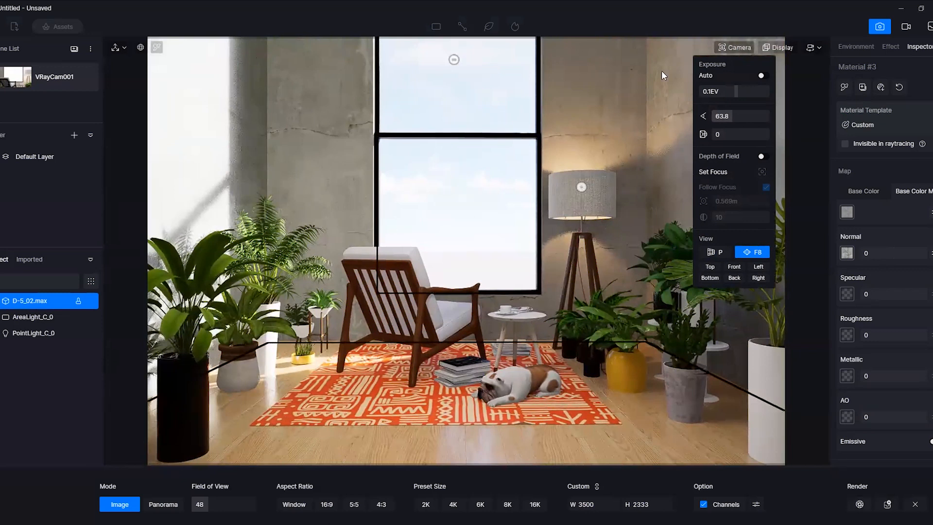
pyautogui.moveTo(529, 342); pyautogui.dragTo(543, 320, button='right')
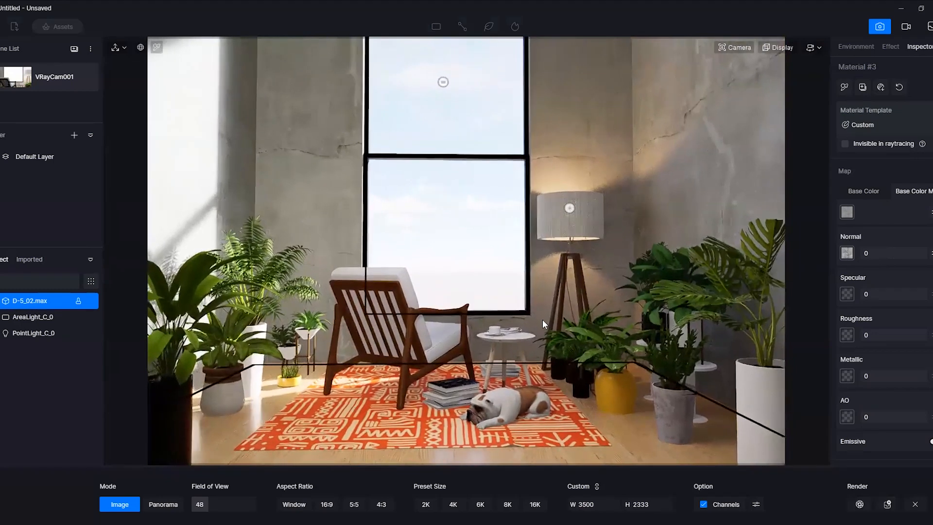
pyautogui.moveTo(610, 276); pyautogui.dragTo(611, 291, button='right')
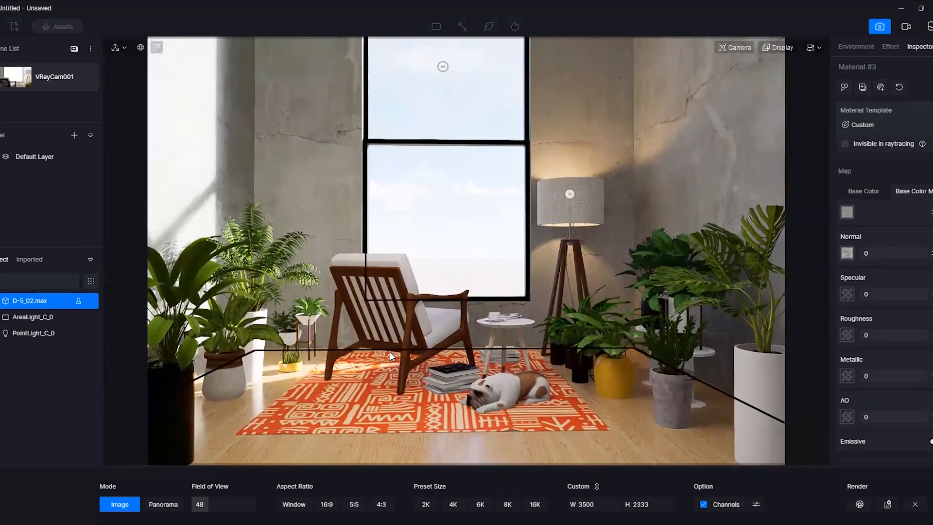
# Render the still image and save it as a PNG named living in the Living folder
pyautogui.click(859, 506)
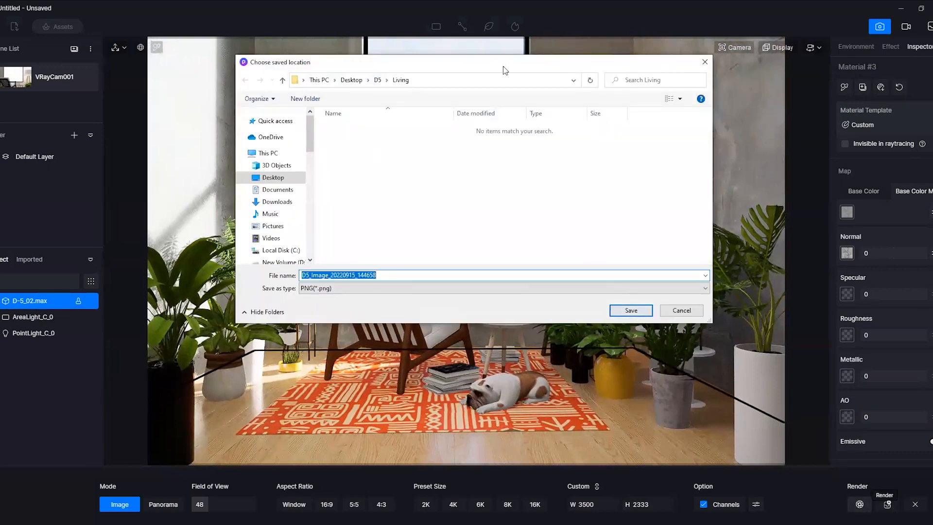
pyautogui.moveTo(468, 63); pyautogui.dragTo(432, 58)
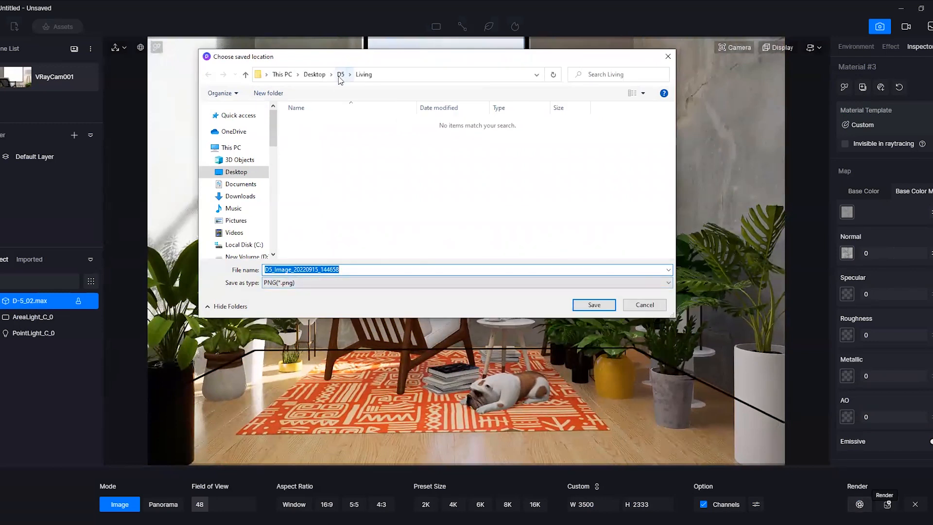
pyautogui.click(429, 268)
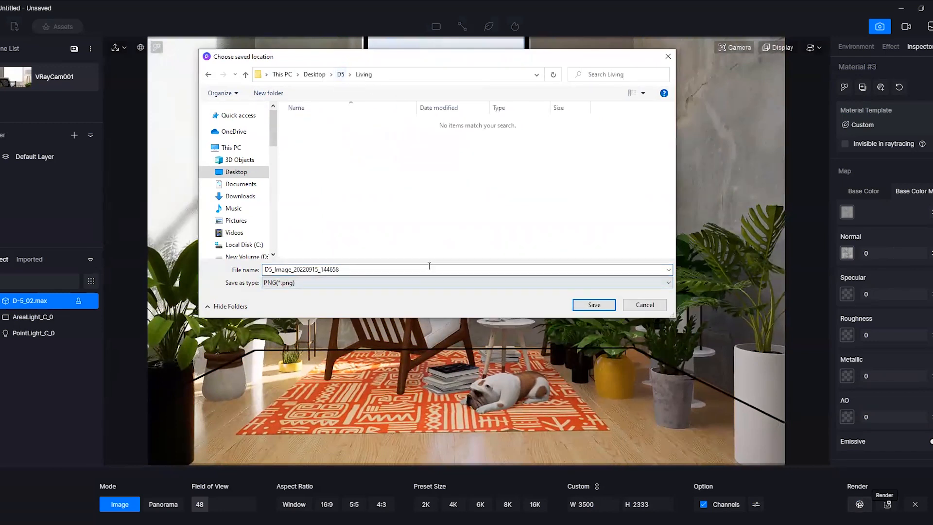
pyautogui.doubleClick(394, 272)
pyautogui.write('li')
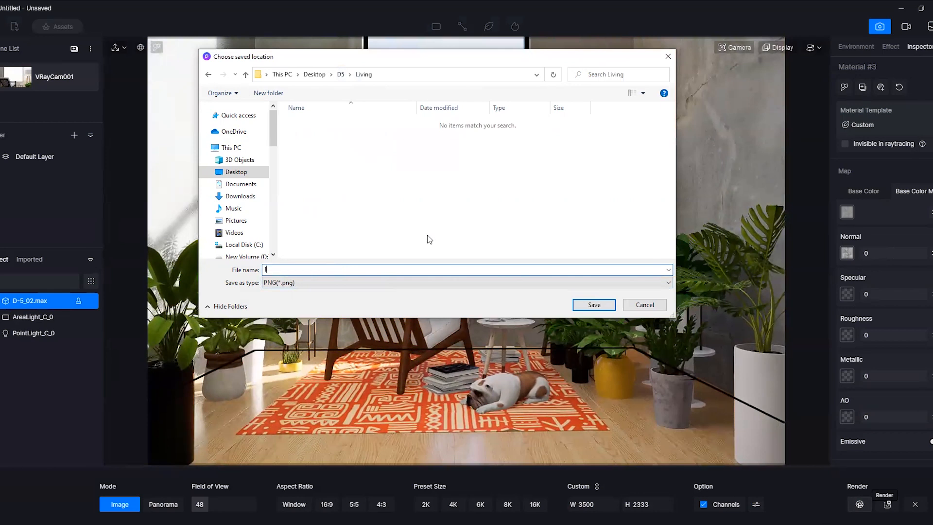
pyautogui.write('ving')
pyautogui.click(607, 305)
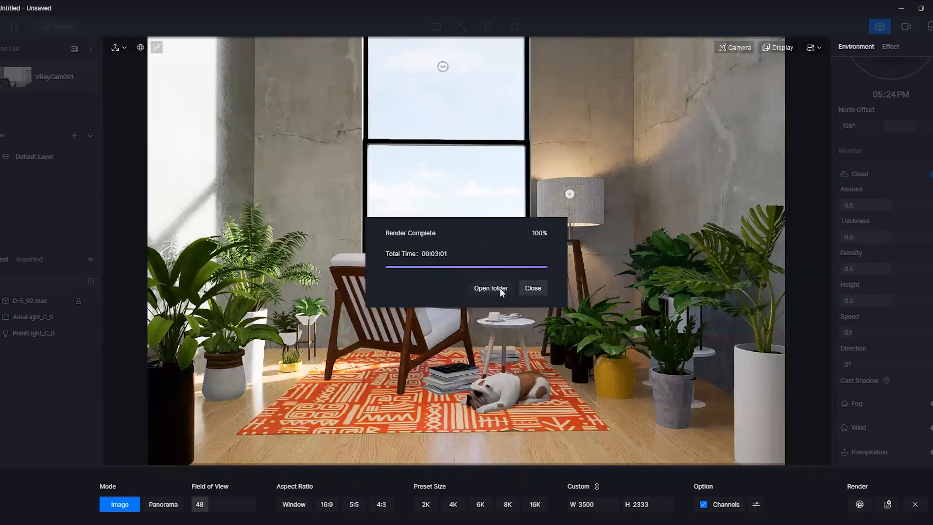
# Open the render's output folder, enlarge the file thumbnails and view living.png
pyautogui.click(483, 286)
pyautogui.rightClick(341, 194)
pyautogui.moveTo(430, 204)
pyautogui.click(500, 201)
pyautogui.click(175, 106)
pyautogui.doubleClick(174, 106)
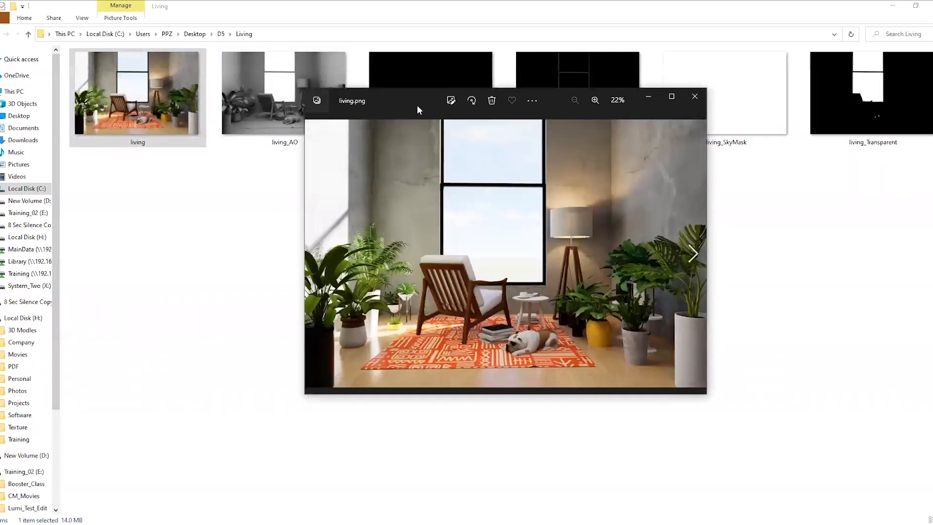
pyautogui.moveTo(396, 105); pyautogui.dragTo(231, 130)
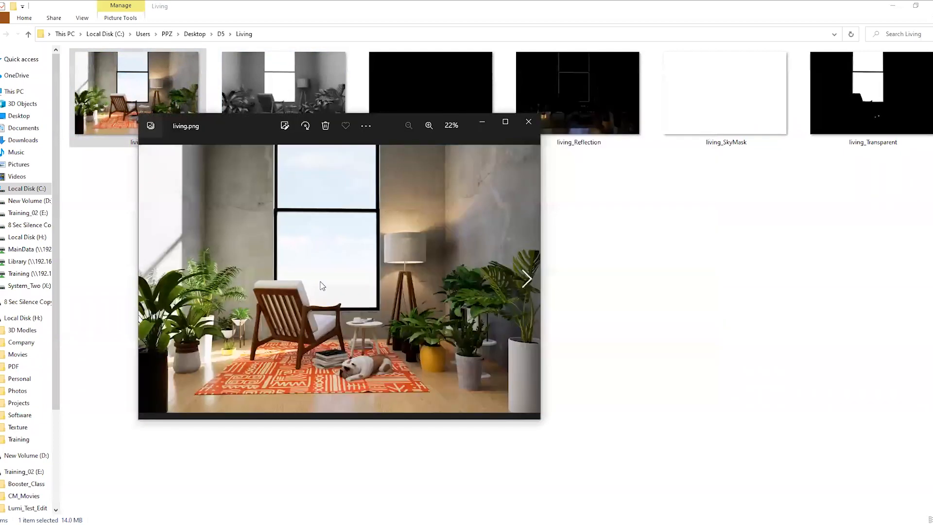
pyautogui.click(528, 122)
# Examine the rendered AO, MaterialID, Reflection, SkyMask and Transparent channel images in the folder
pyautogui.click(286, 134)
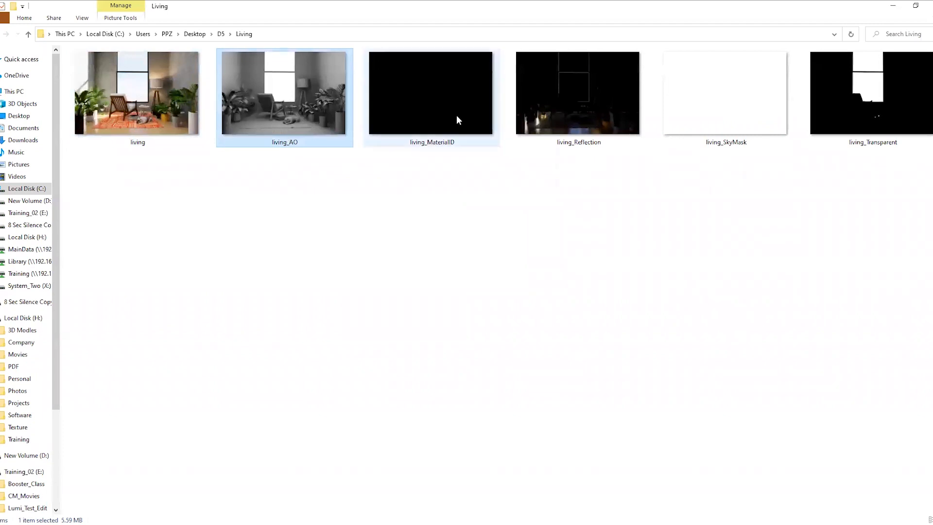
pyautogui.click(485, 113)
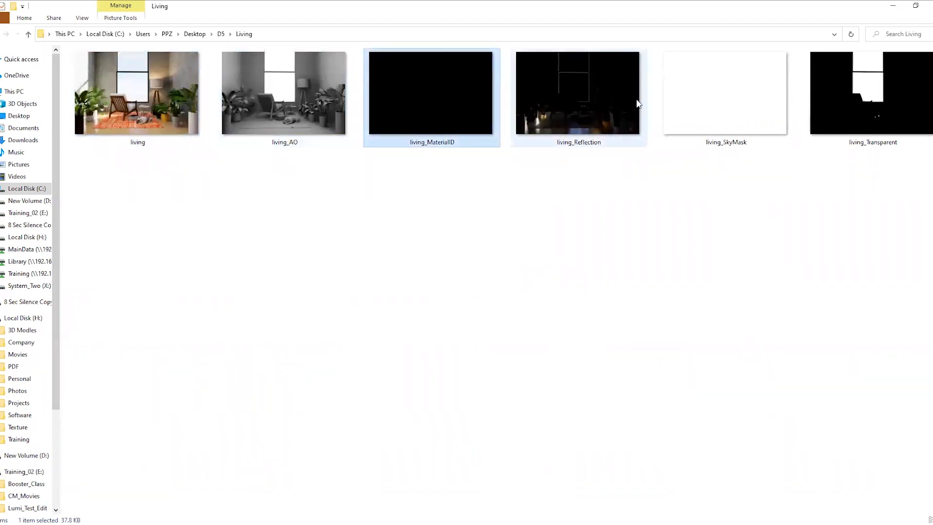
pyautogui.click(579, 105)
pyautogui.click(860, 113)
pyautogui.click(724, 114)
pyautogui.click(888, 113)
pyautogui.click(716, 115)
pyautogui.click(583, 116)
pyautogui.click(457, 117)
pyautogui.click(274, 119)
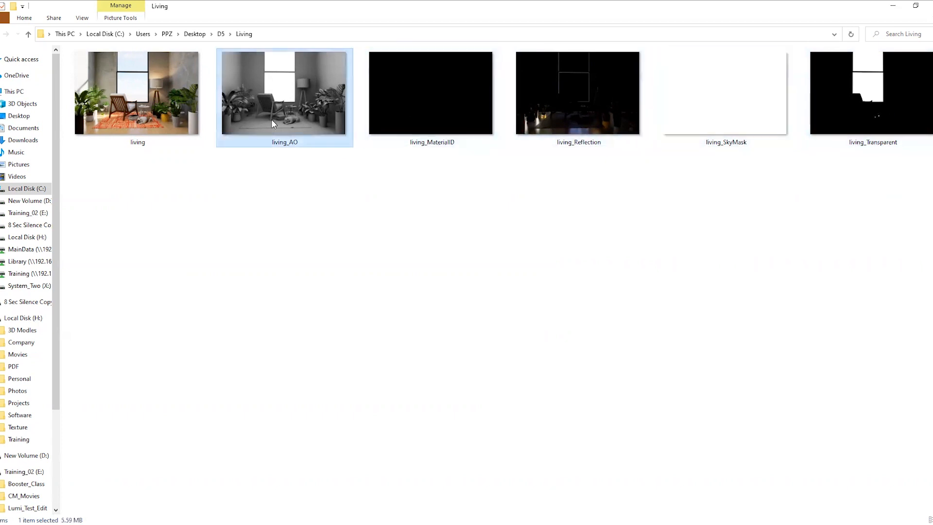
# Open living.png in Photoshop, fit it to the window and duplicate its layer
pyautogui.click(138, 122)
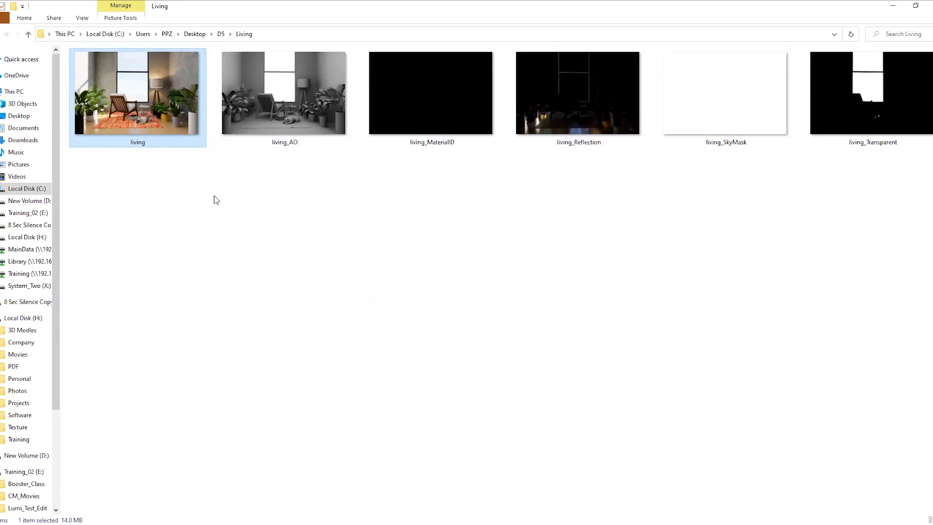
pyautogui.moveTo(168, 120); pyautogui.dragTo(594, 300)
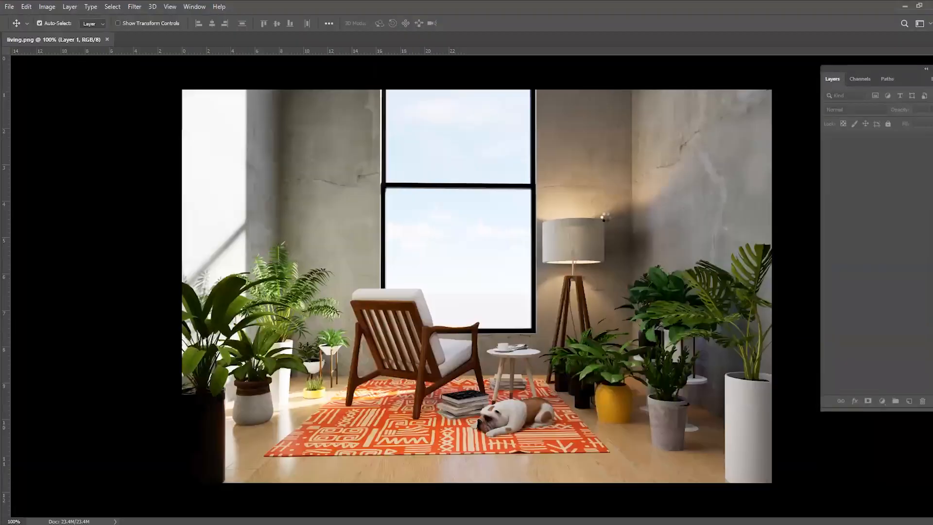
pyautogui.hotkey('ctrl', '0')
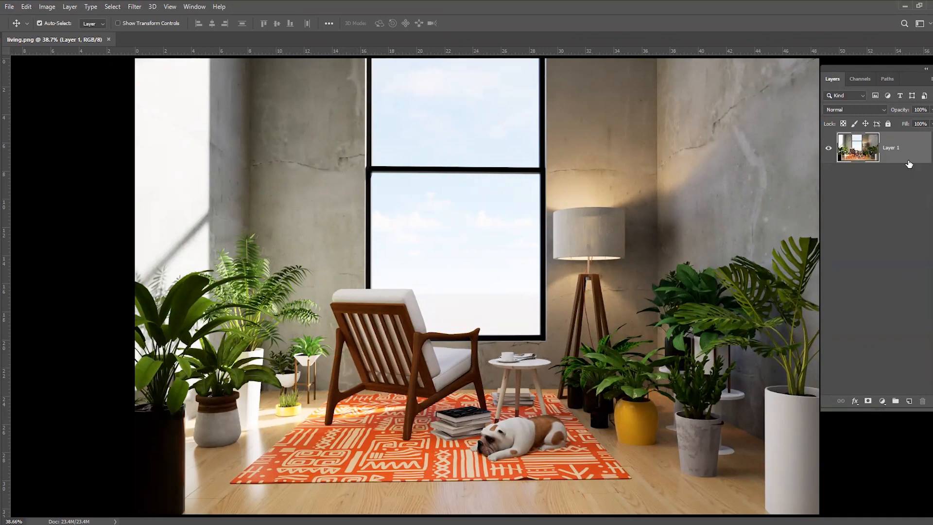
pyautogui.hotkey('ctrl', 'j')
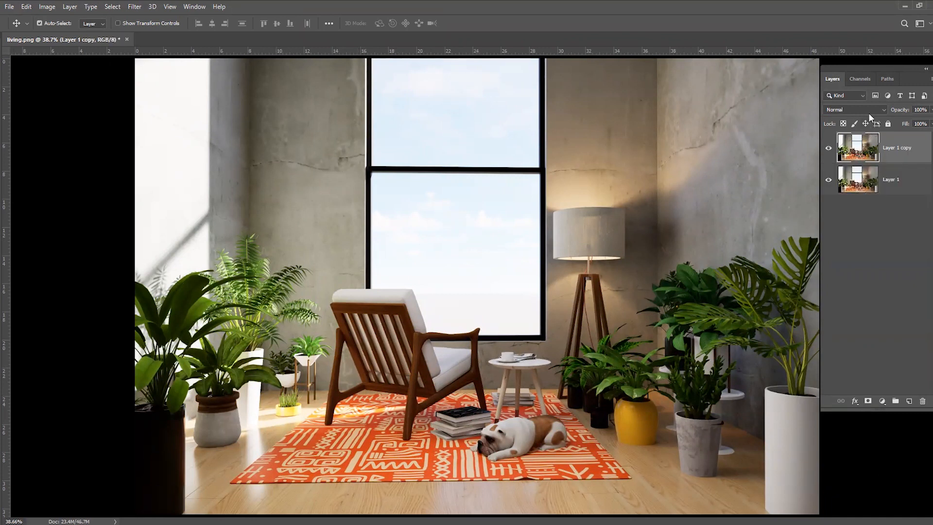
# Set the blend mode of Layer 1 copy to Screen and lower its opacity
pyautogui.click(869, 112)
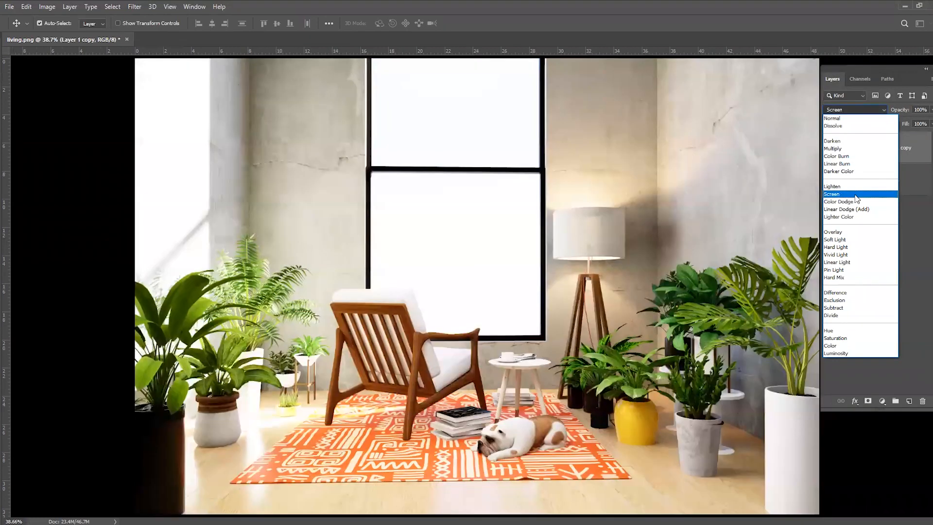
pyautogui.click(856, 195)
pyautogui.click(930, 110)
pyautogui.moveTo(883, 125); pyautogui.dragTo(898, 124)
pyautogui.click(896, 292)
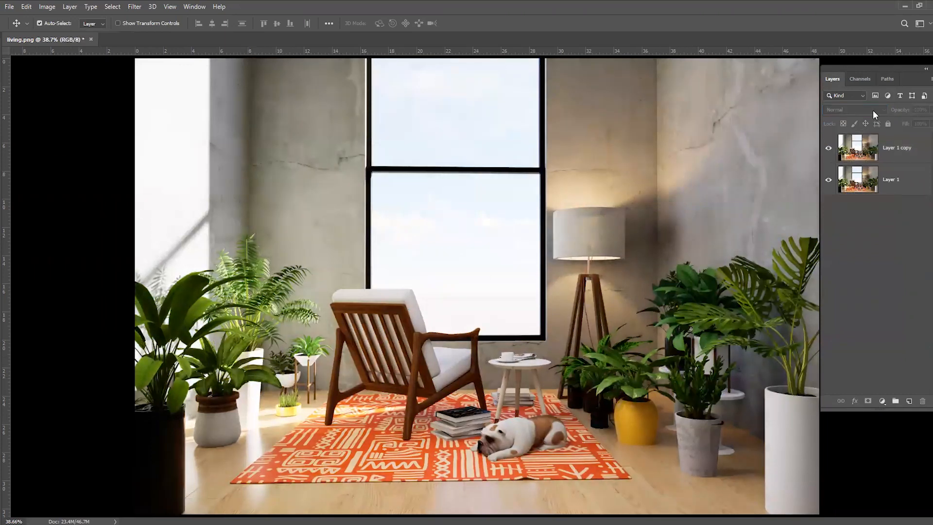
# Compare the living room image with and without the Screen-blended Layer 1 copy
pyautogui.click(829, 150)
pyautogui.click(829, 150)
pyautogui.click(828, 150)
pyautogui.click(828, 149)
pyautogui.click(828, 150)
pyautogui.click(829, 150)
pyautogui.click(830, 150)
pyautogui.click(831, 150)
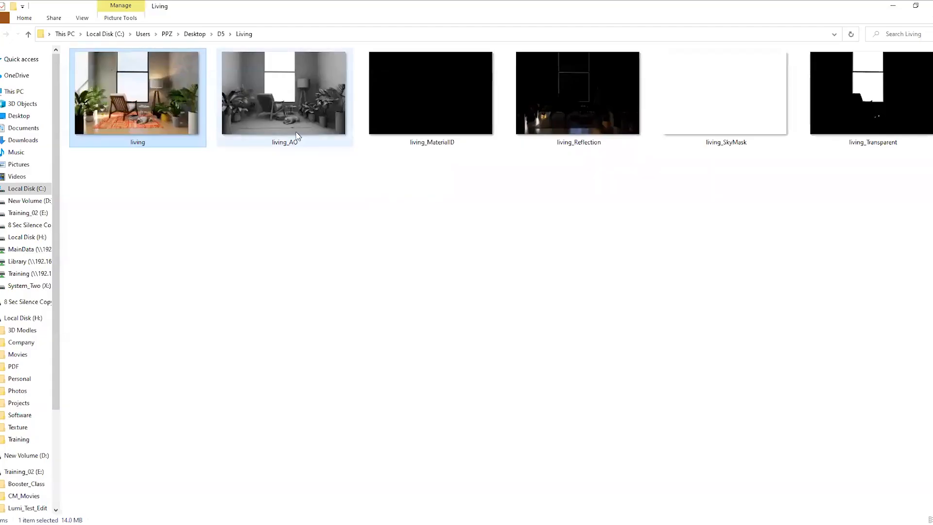
# Open living_AO.png in Photoshop, copy the whole image into living.png as a new top layer and close the AO file
pyautogui.moveTo(284, 108); pyautogui.dragTo(303, 155)
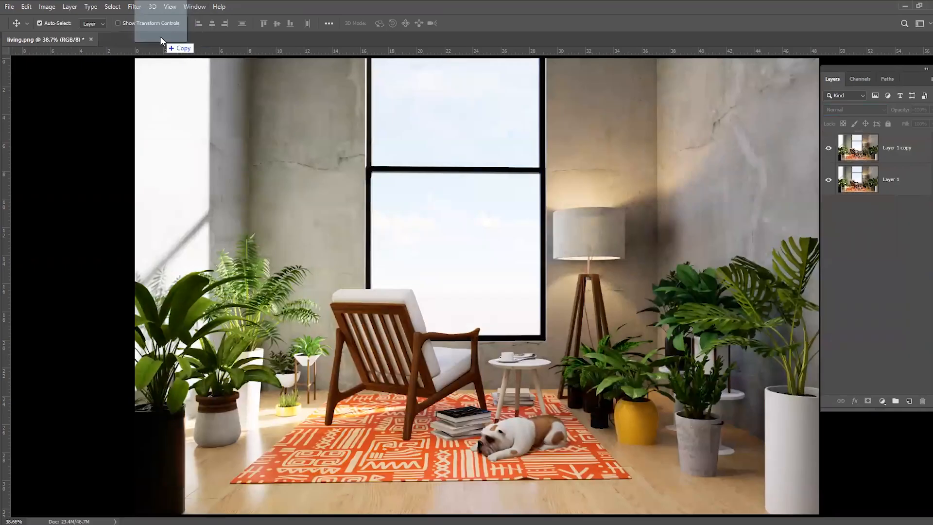
pyautogui.moveTo(160, 36); pyautogui.dragTo(526, 259)
pyautogui.hotkey('ctrl', 'a')
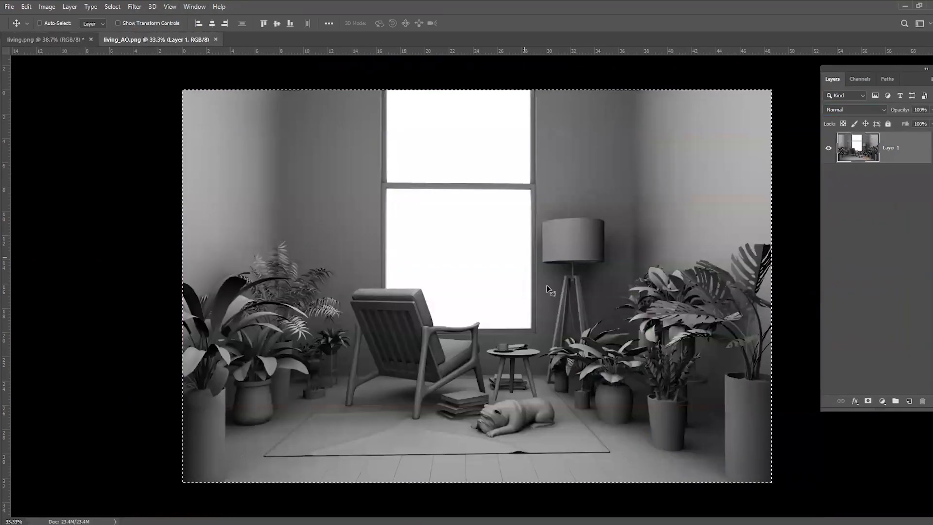
pyautogui.hotkey('ctrl', 'w')
pyautogui.hotkey('ctrl', 'v')
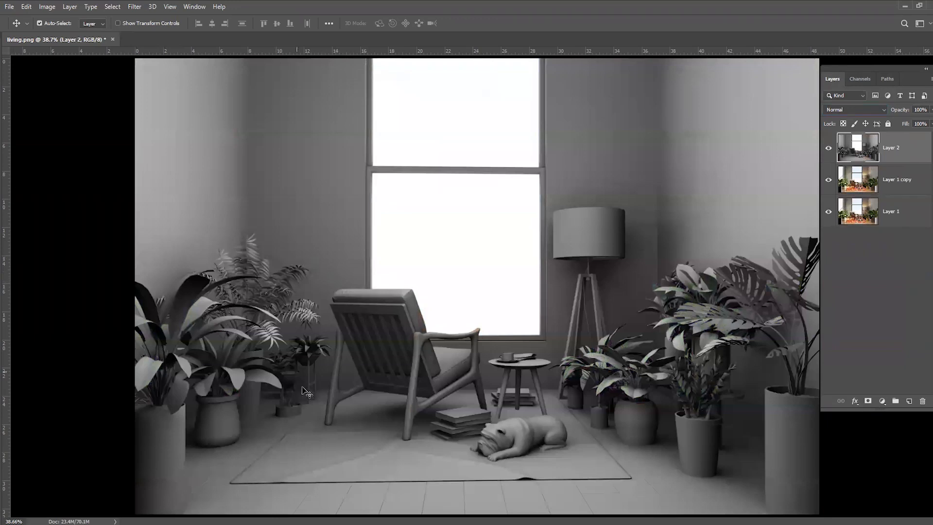
# Blend the AO layer in Soft Light mode and lower its opacity to 33%
pyautogui.click(867, 110)
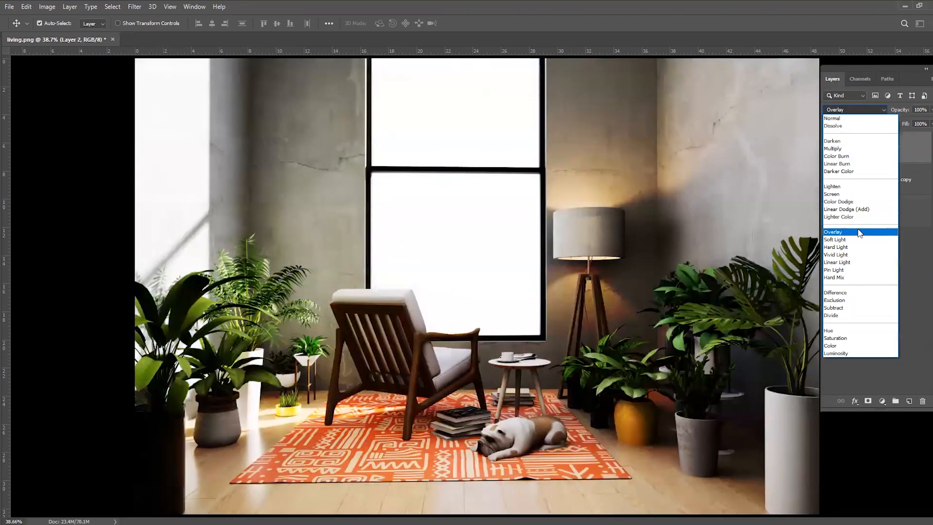
pyautogui.click(859, 242)
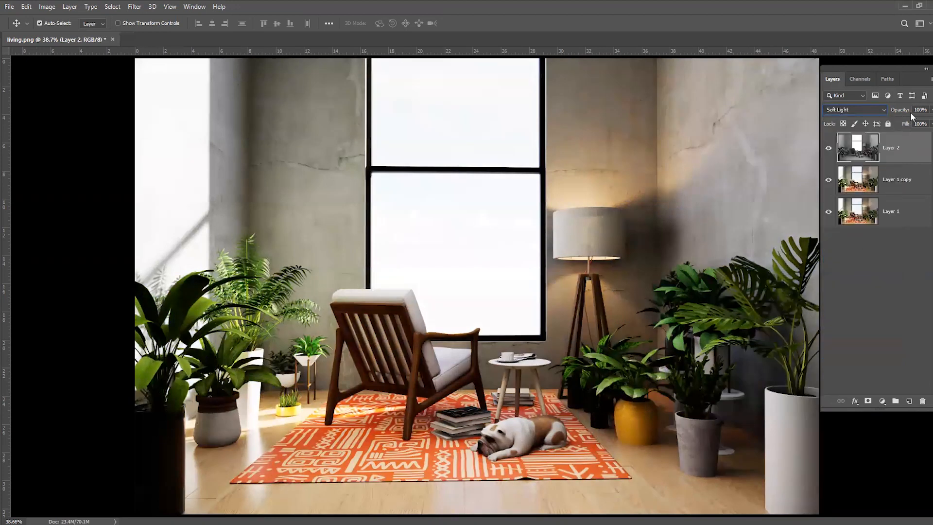
pyautogui.click(932, 110)
pyautogui.moveTo(895, 122)
pyautogui.mouseDown()
pyautogui.moveTo(888, 122)
pyautogui.moveTo(902, 122)
pyautogui.mouseUp()
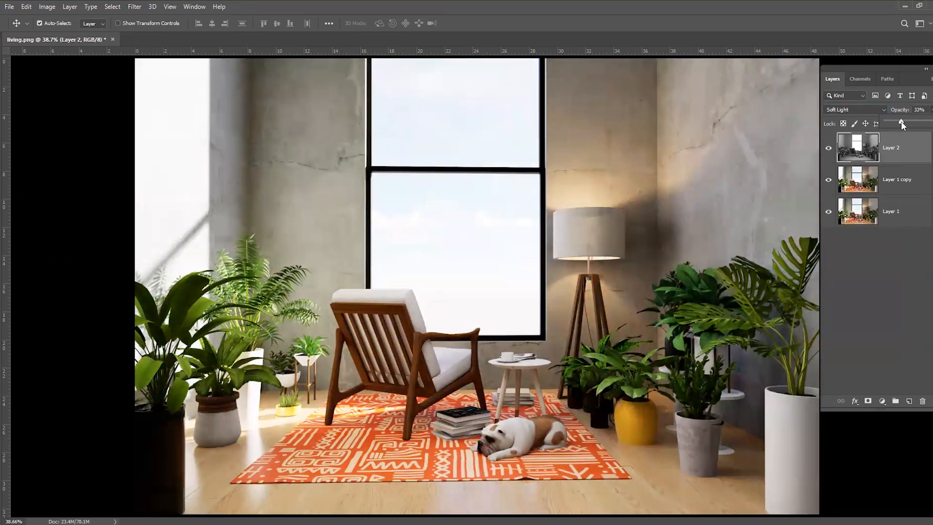
# Compare the whole image with and without the AO layer
pyautogui.click(829, 149)
pyautogui.click(829, 148)
pyautogui.click(829, 148)
pyautogui.click(829, 148)
pyautogui.click(829, 150)
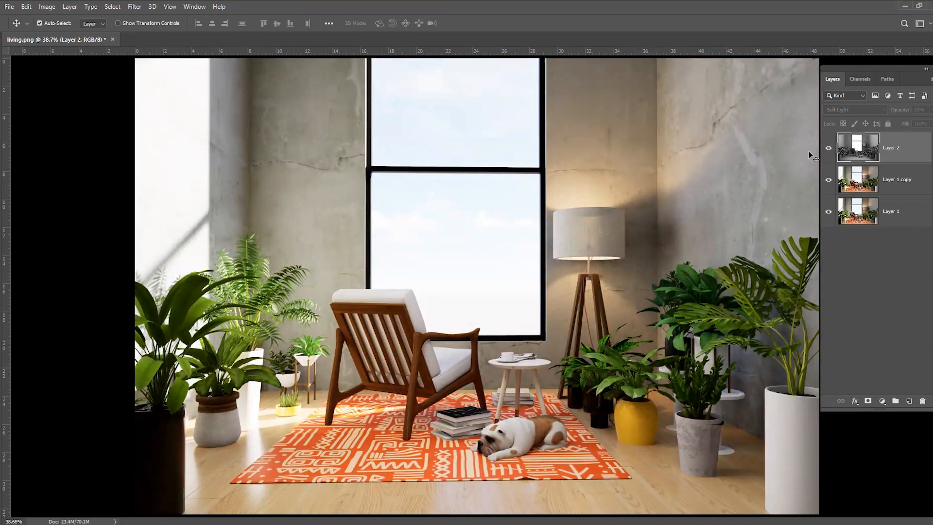
pyautogui.click(829, 149)
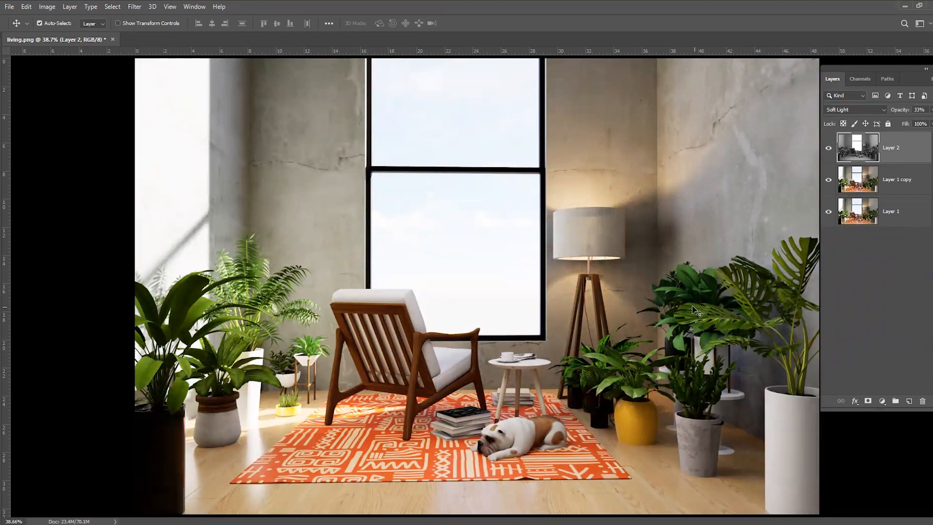
# Examine the AO layer's effect up close on the plants and wall beside the floor lamp
pyautogui.hotkey('ctrl', '+')
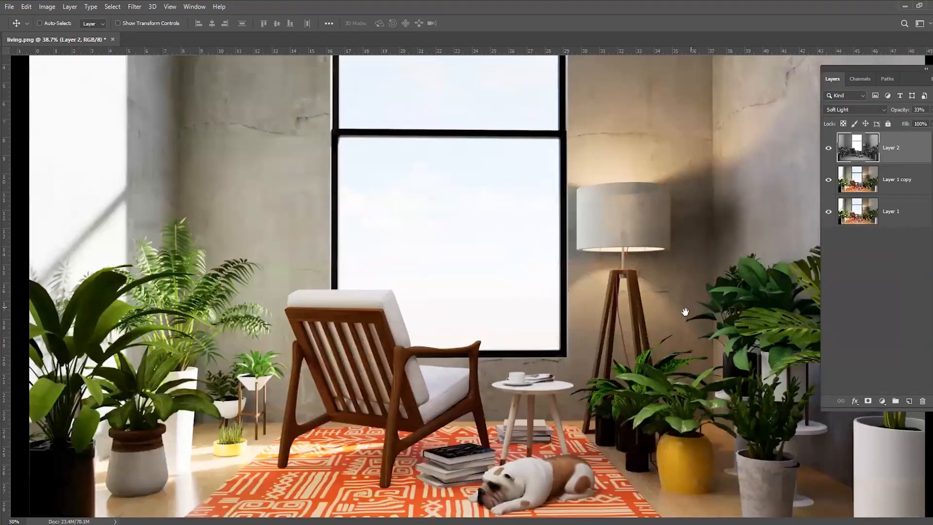
pyautogui.hotkey('ctrl', '+')
pyautogui.hotkey('ctrl', '+')
pyautogui.moveTo(709, 315); pyautogui.dragTo(220, 232)
pyautogui.click(829, 148)
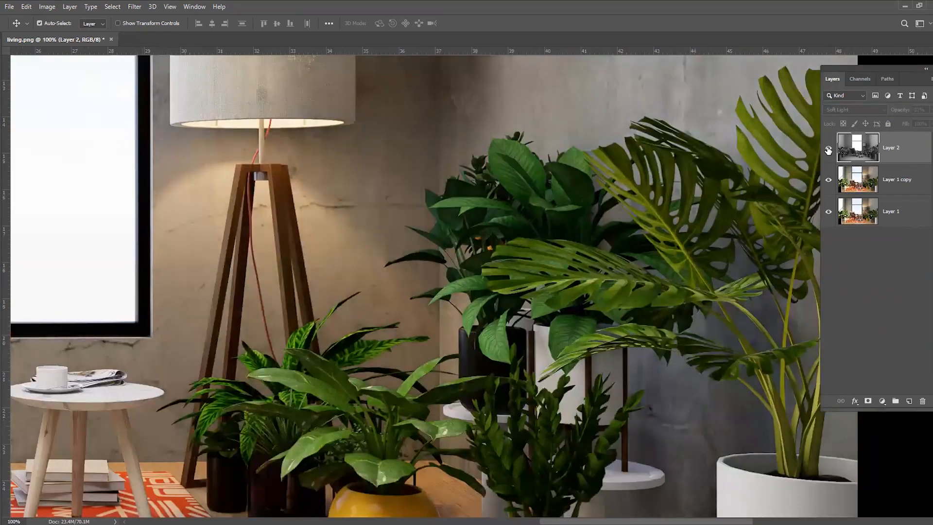
pyautogui.click(828, 150)
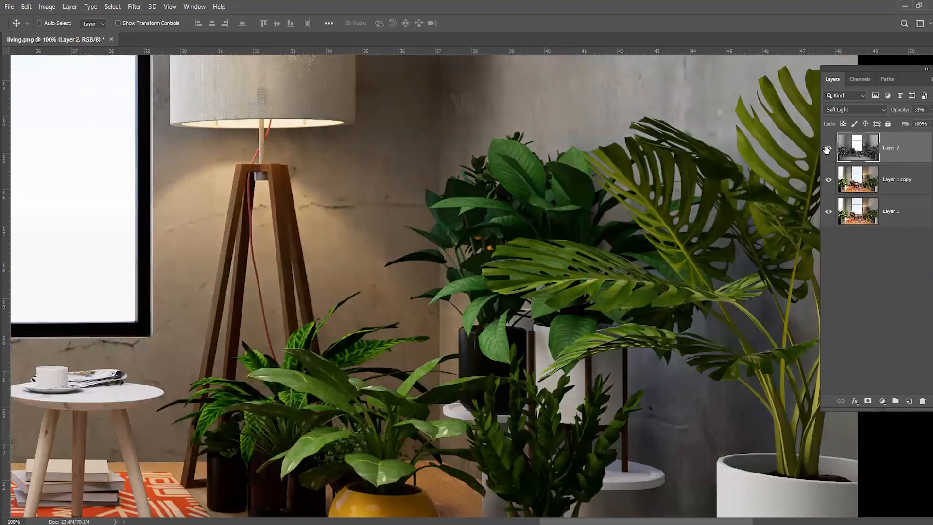
pyautogui.hotkey('ctrl', '-')
pyautogui.hotkey('ctrl', '-')
pyautogui.hotkey('ctrl', '-')
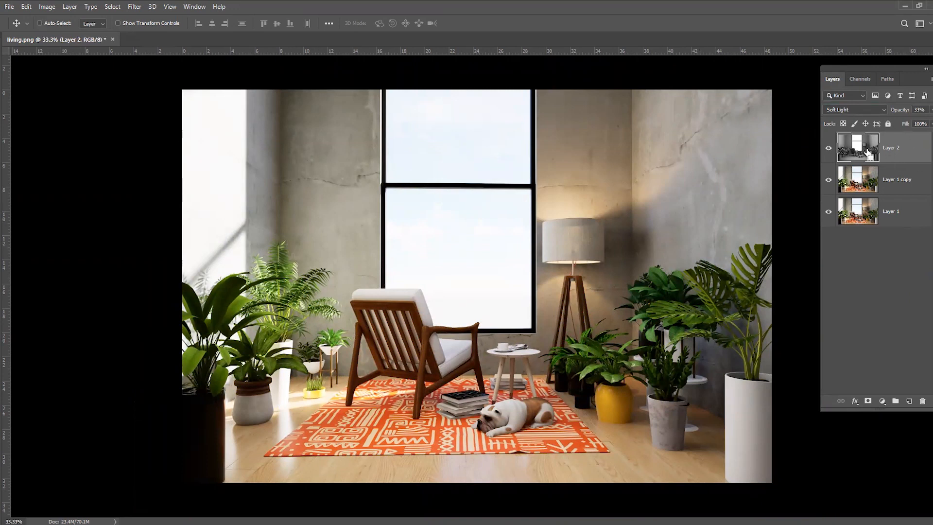
# Adjust the AO layer's Levels with input black 13 and input white 88, and brighten the midtones
pyautogui.hotkey('ctrl', 'l')
pyautogui.moveTo(716, 237); pyautogui.dragTo(596, 236)
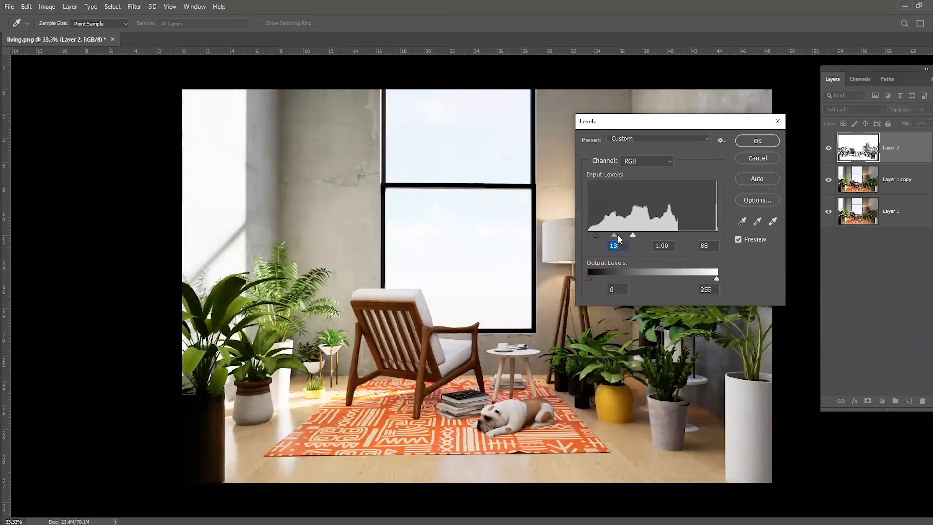
pyautogui.moveTo(616, 234)
pyautogui.mouseDown()
pyautogui.moveTo(631, 234)
pyautogui.moveTo(598, 236)
pyautogui.mouseUp()
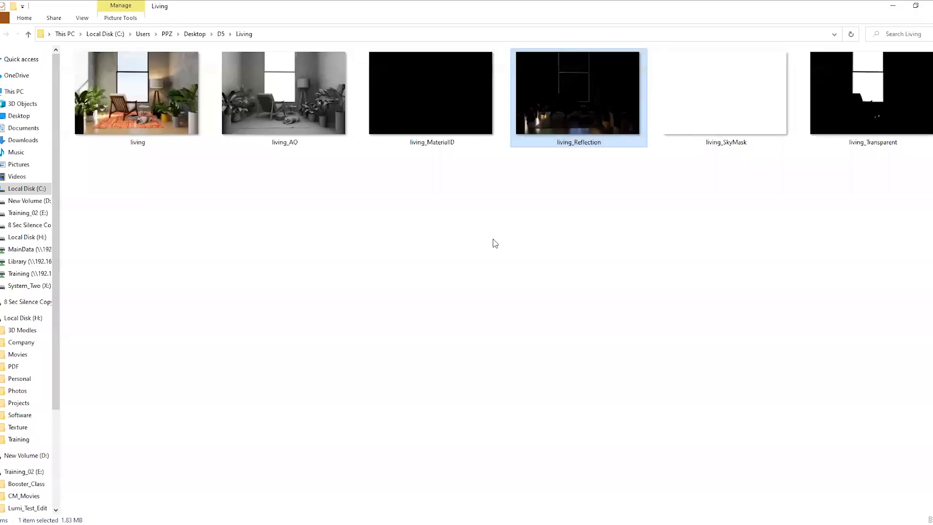
# Open living_Reflection.png, copy the whole image into living.png as a new top layer and close the reflection file
pyautogui.moveTo(596, 96); pyautogui.dragTo(230, 39)
pyautogui.hotkey('alt', 'Tab')
pyautogui.hotkey('ctrl', 'a')
pyautogui.hotkey('ctrl', 'c')
pyautogui.hotkey('ctrl', 'w')
pyautogui.hotkey('ctrl', 'v')
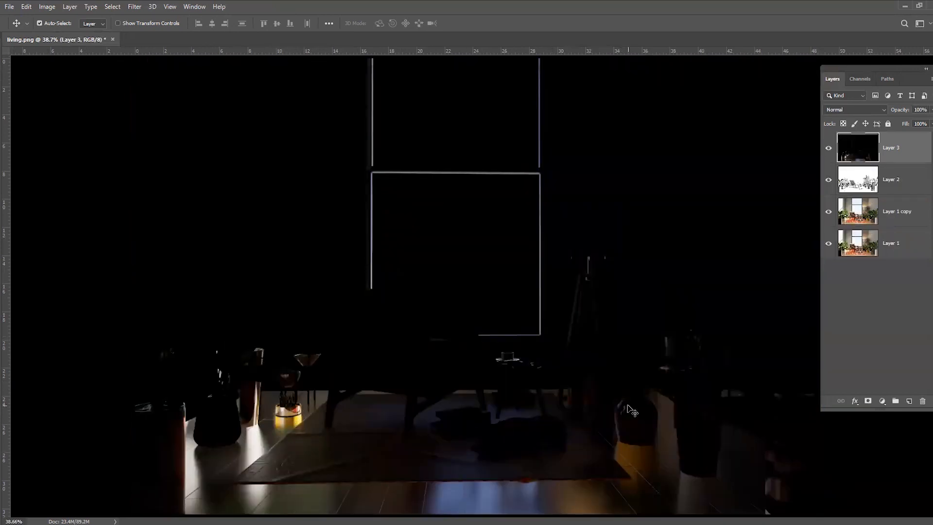
# Set the reflection layer's blend mode to Screen and its opacity to 51%
pyautogui.click(862, 108)
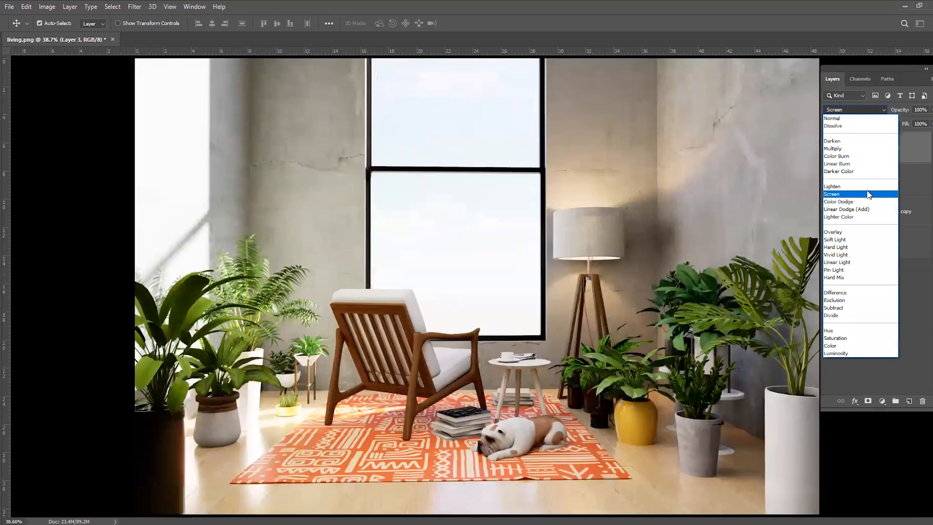
pyautogui.click(869, 195)
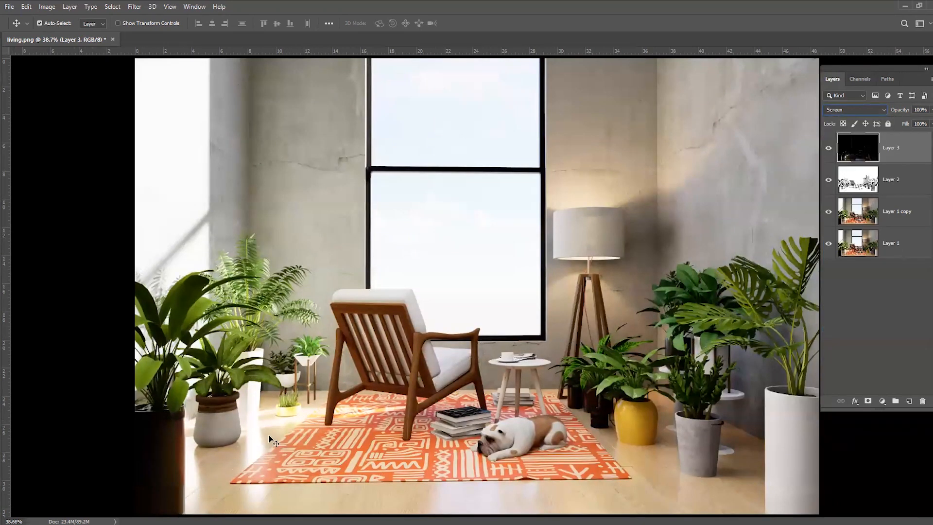
pyautogui.click(932, 110)
pyautogui.moveTo(885, 123); pyautogui.dragTo(910, 121)
# Raise the reflection layer's opacity to 75%, judging the effect on the yellow pot and nearby floor
pyautogui.hotkey('ctrl', '+')
pyautogui.hotkey('ctrl', '+')
pyautogui.hotkey('ctrl', '+')
pyautogui.hotkey('ctrl', '+')
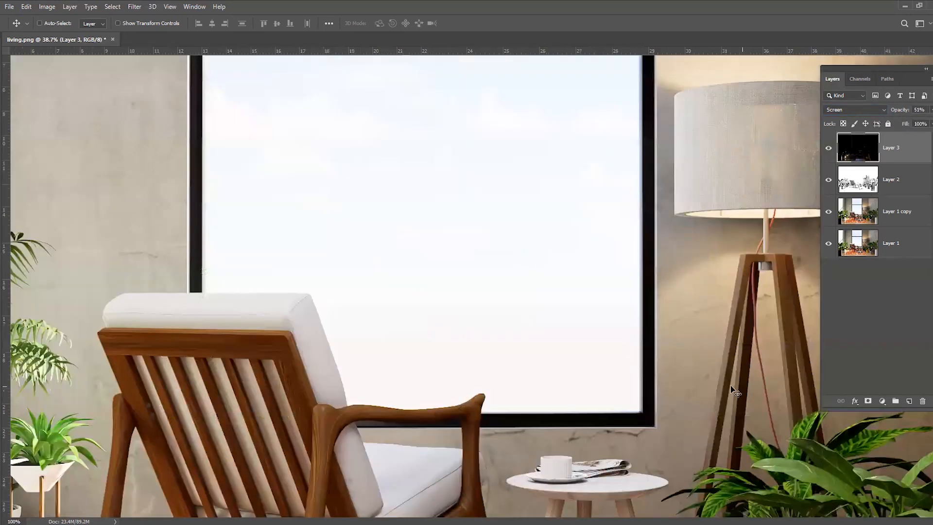
pyautogui.moveTo(620, 433); pyautogui.dragTo(359, 123)
pyautogui.moveTo(661, 486); pyautogui.dragTo(346, 29)
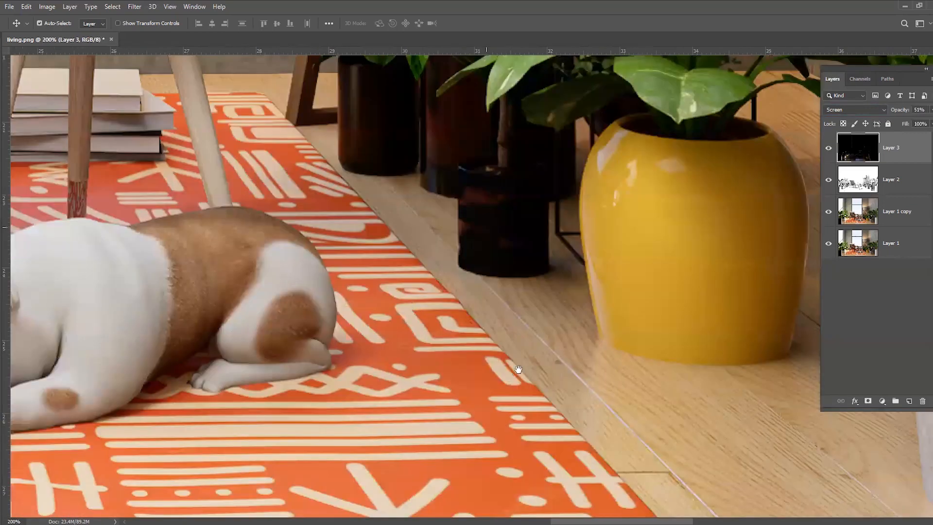
pyautogui.moveTo(519, 370); pyautogui.dragTo(296, 307)
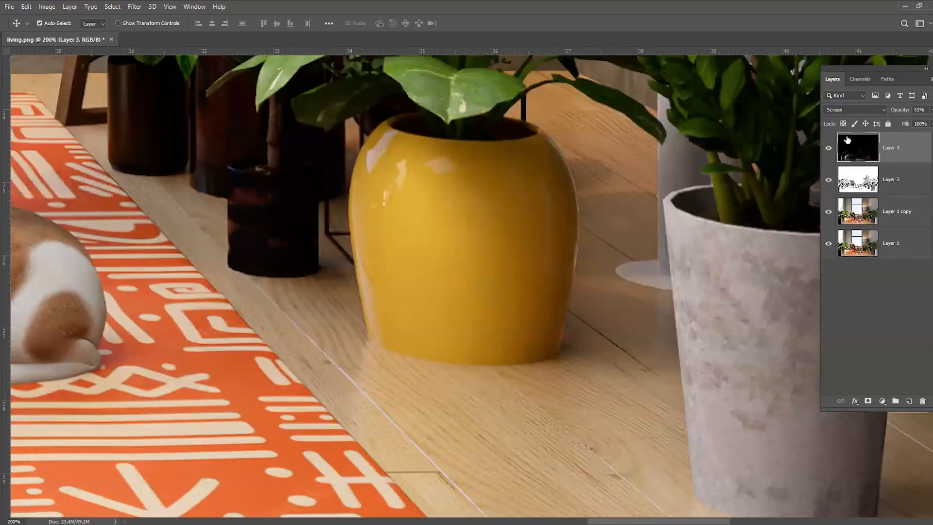
pyautogui.click(931, 110)
pyautogui.moveTo(913, 123)
pyautogui.mouseDown()
pyautogui.moveTo(845, 126)
pyautogui.moveTo(921, 122)
pyautogui.mouseUp()
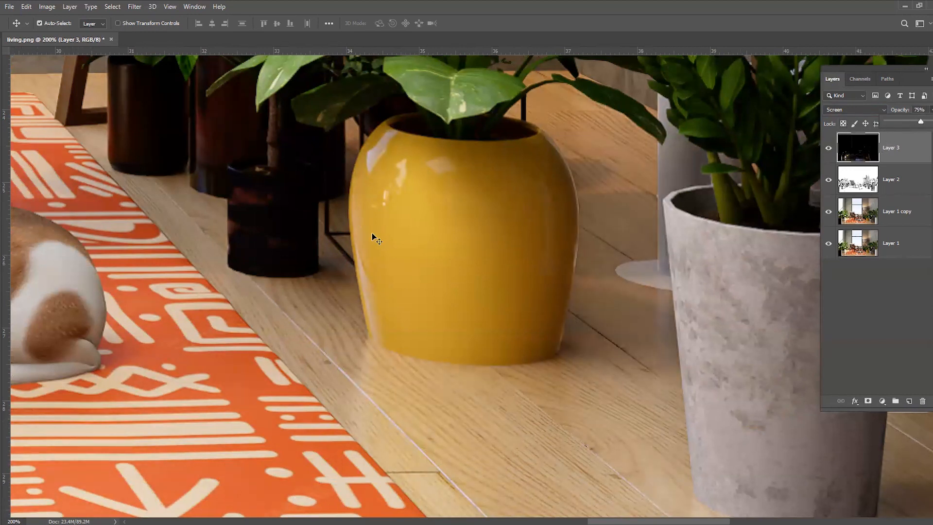
# Examine the reflections along the floor, rug and small yellow planter, comparing the image with and without the reflection layer
pyautogui.moveTo(424, 409); pyautogui.dragTo(744, 246)
pyautogui.moveTo(287, 372); pyautogui.dragTo(499, 286)
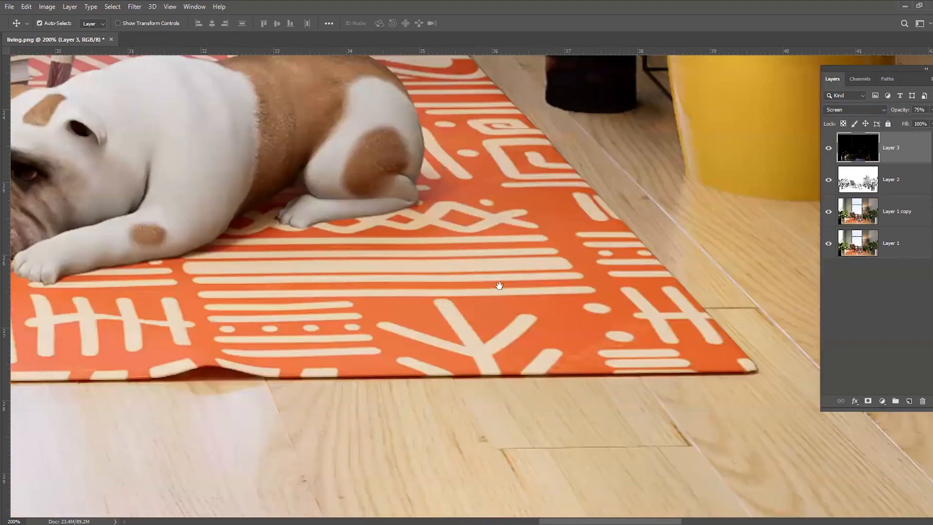
pyautogui.moveTo(131, 315); pyautogui.dragTo(374, 328)
pyautogui.moveTo(196, 125); pyautogui.dragTo(445, 194)
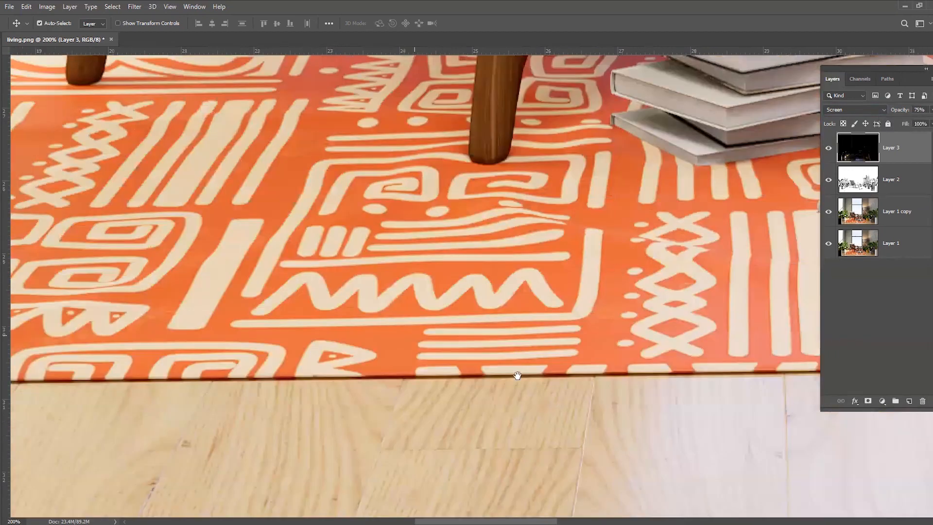
pyautogui.moveTo(185, 185); pyautogui.dragTo(511, 318)
pyautogui.moveTo(632, 274); pyautogui.dragTo(556, 279)
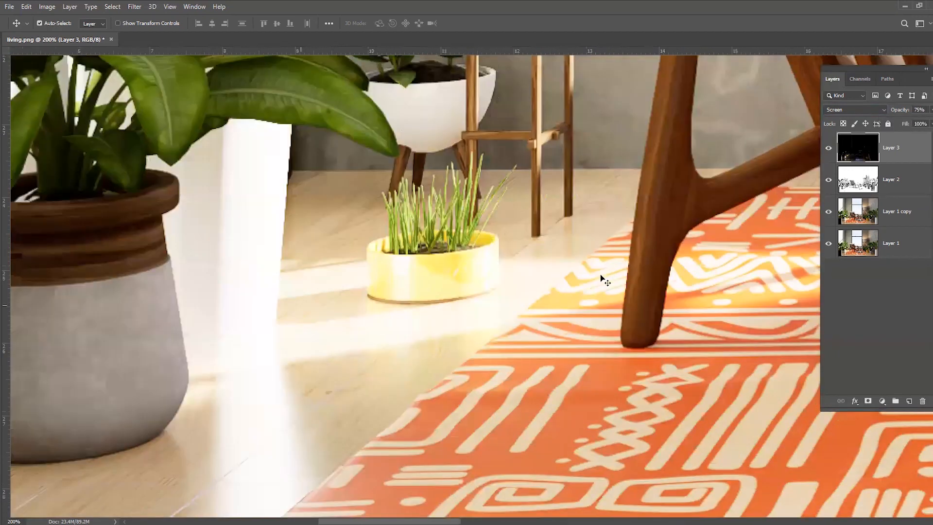
pyautogui.click(830, 149)
pyautogui.keyDown('alt'); pyautogui.scroll(-4, 785, 238); pyautogui.keyUp('alt')
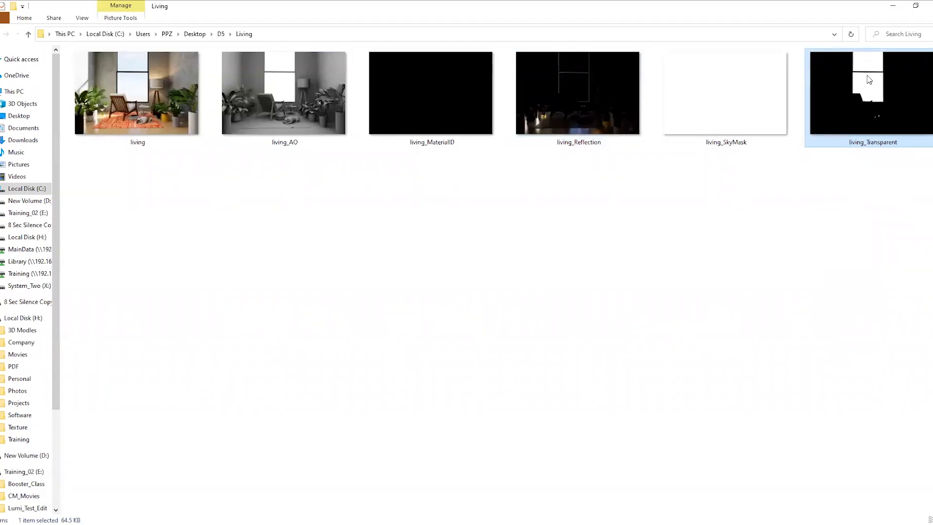
# Open living_Transparent.png, copy the whole image into living.png as a new top layer and close the transparency file
pyautogui.moveTo(869, 79); pyautogui.dragTo(243, 38)
pyautogui.hotkey('alt', 'Tab')
pyautogui.hotkey('alt', 'Tab')
pyautogui.hotkey('ctrl', 'a')
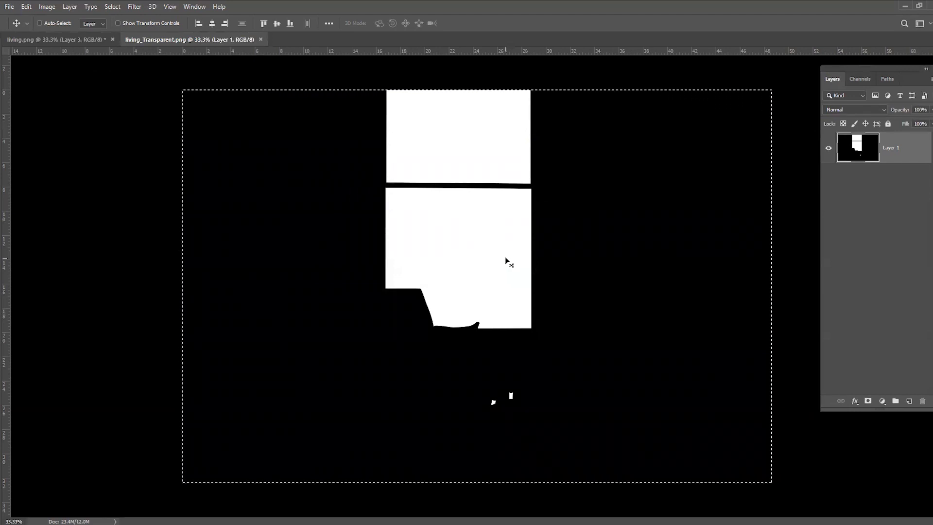
pyautogui.hotkey('ctrl', 'w')
pyautogui.hotkey('ctrl', 'v')
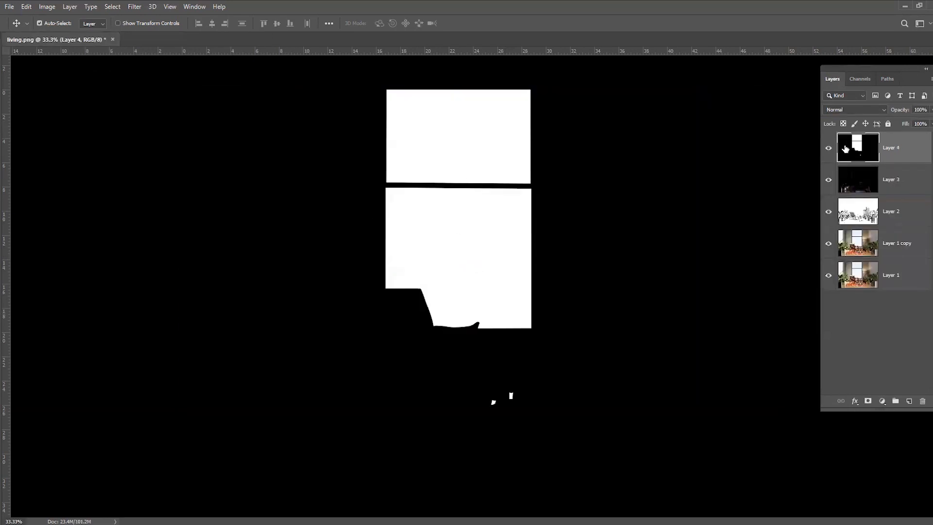
# Copy the city skyline photo into living.png as a layer above the reflection layer and position it over the window
pyautogui.click(878, 180)
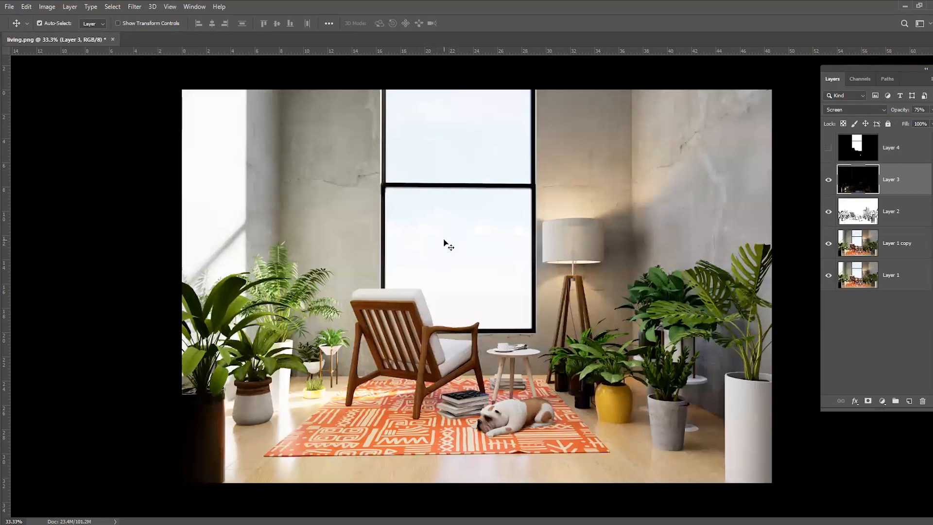
pyautogui.hotkey('ctrl', 'a')
pyautogui.hotkey('ctrl', 'd')
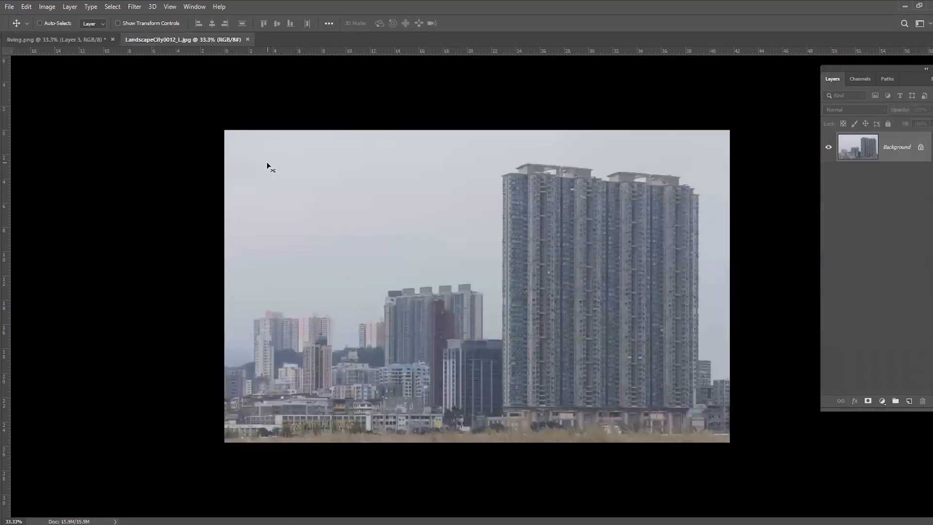
pyautogui.hotkey('ctrl', 'a')
pyautogui.hotkey('ctrl', 'c')
pyautogui.hotkey('ctrl', 'w')
pyautogui.hotkey('ctrl', 'v')
pyautogui.moveTo(540, 278); pyautogui.dragTo(515, 220)
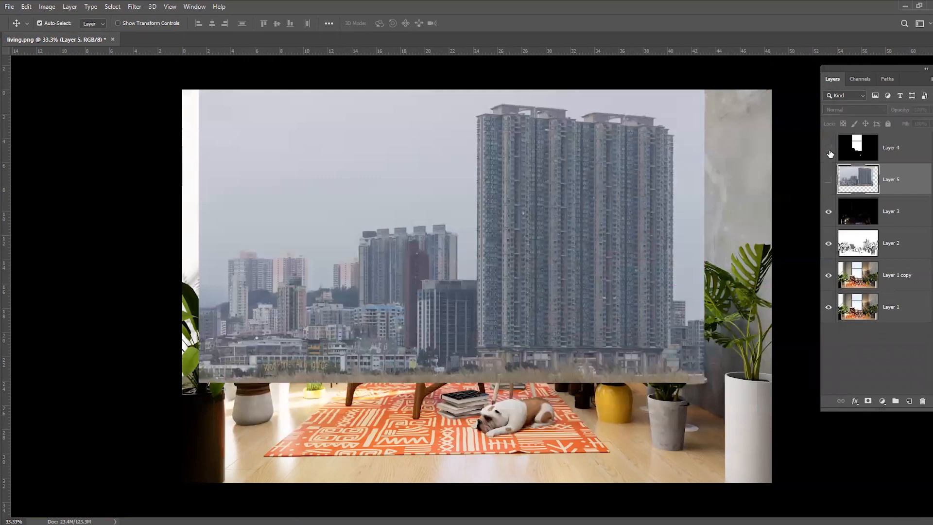
# Hide the city photo, show the transparency layer and select its two white window areas with the Magic Wand
pyautogui.click(829, 179)
pyautogui.click(828, 148)
pyautogui.click(895, 148)
pyautogui.press('w')
pyautogui.click(487, 155)
pyautogui.keyDown('shift'); pyautogui.click(422, 236); pyautogui.keyUp('shift')
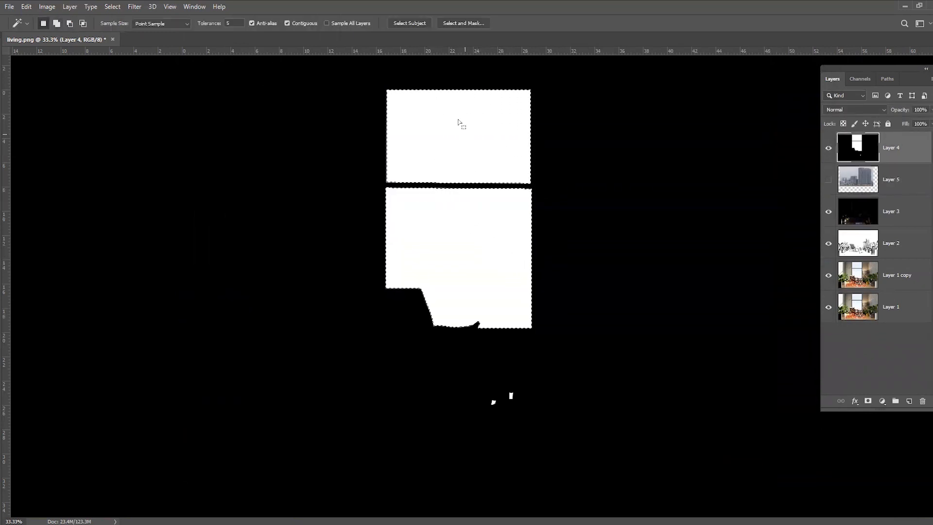
# Hide the transparency layer, mask the city photo layer with the window selection and make the photo visible
pyautogui.click(830, 148)
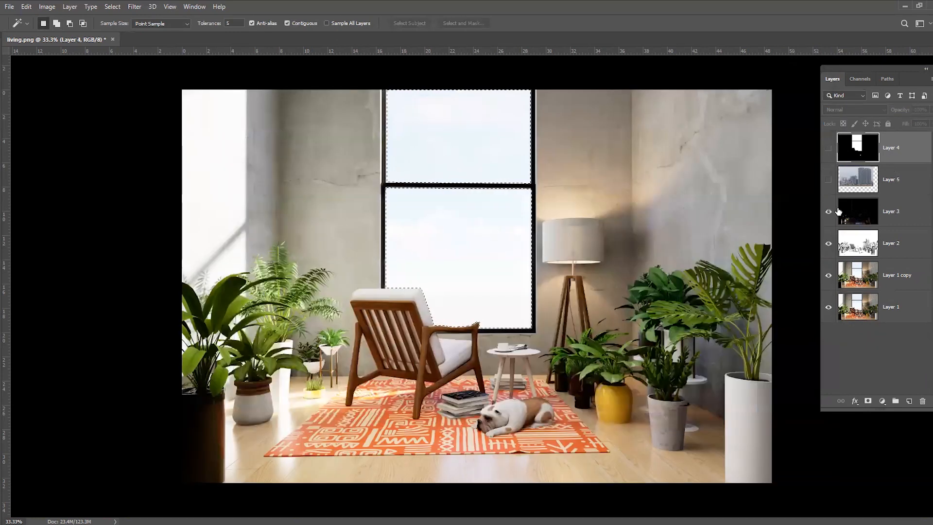
pyautogui.click(909, 184)
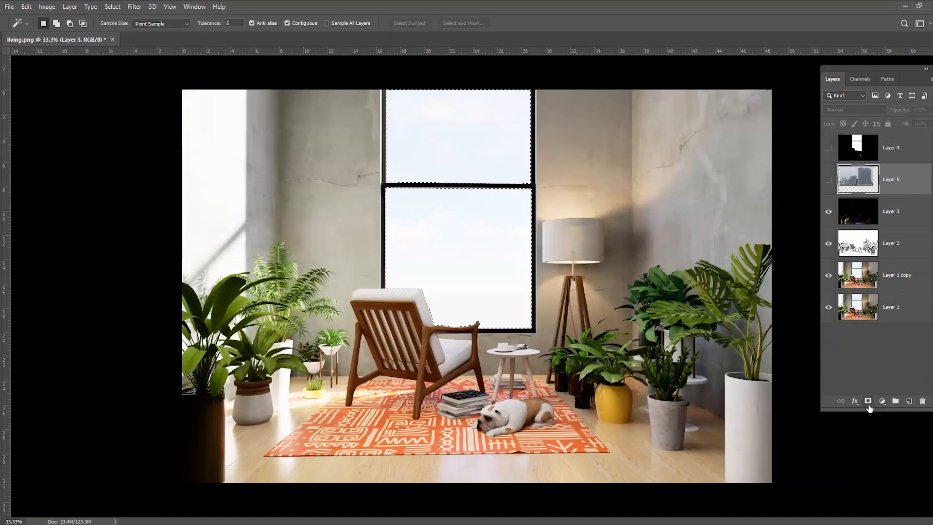
pyautogui.click(869, 402)
pyautogui.click(828, 179)
# Move the city photo independently of its mask so the distant skyline sits low in the window
pyautogui.click(851, 179)
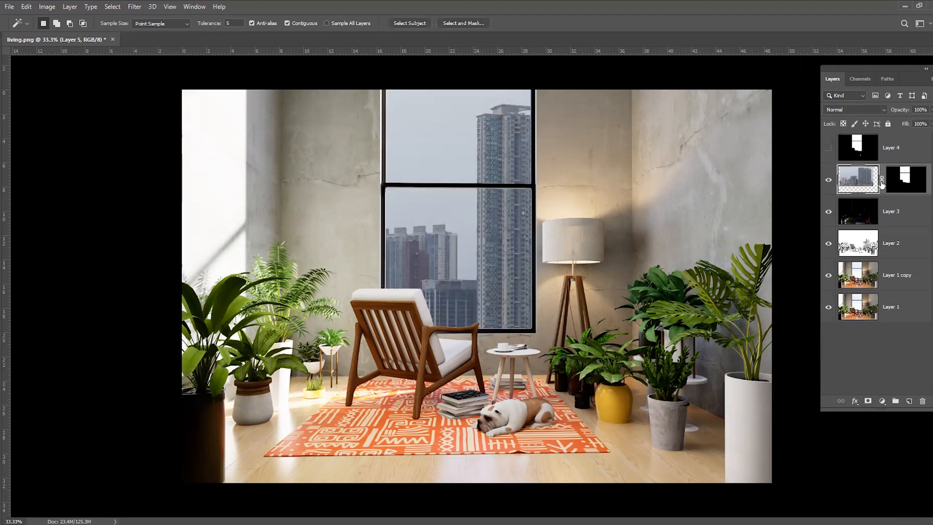
pyautogui.hotkey('ctrl', 't')
pyautogui.moveTo(499, 215); pyautogui.dragTo(635, 228)
pyautogui.moveTo(493, 251); pyautogui.dragTo(486, 274)
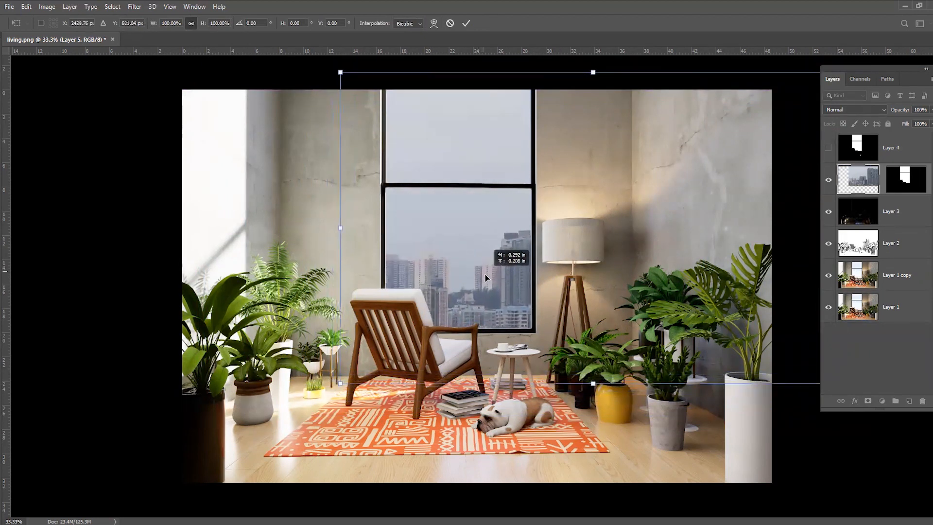
pyautogui.press('Return')
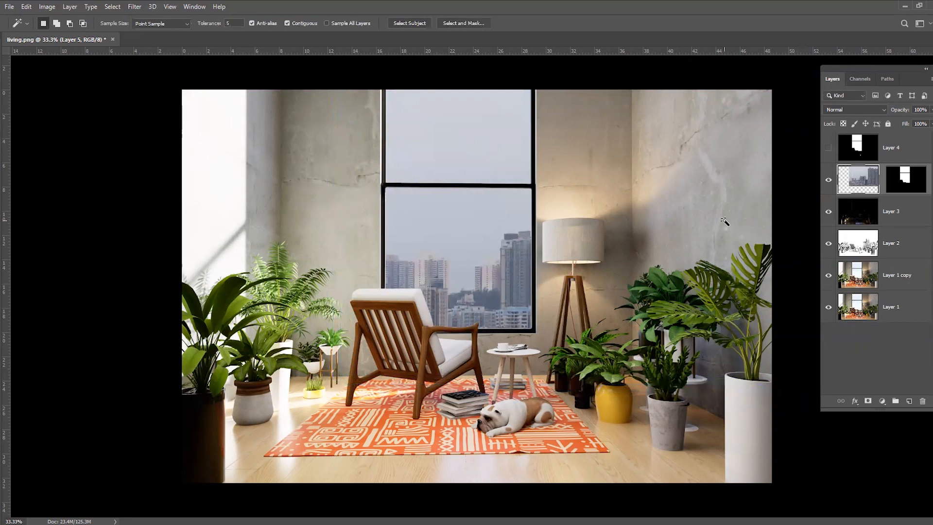
# Brighten the city photo with Levels, setting the input levels to 7, 1.31 and 169
pyautogui.hotkey('ctrl', 'l')
pyautogui.moveTo(662, 127); pyautogui.dragTo(632, 112)
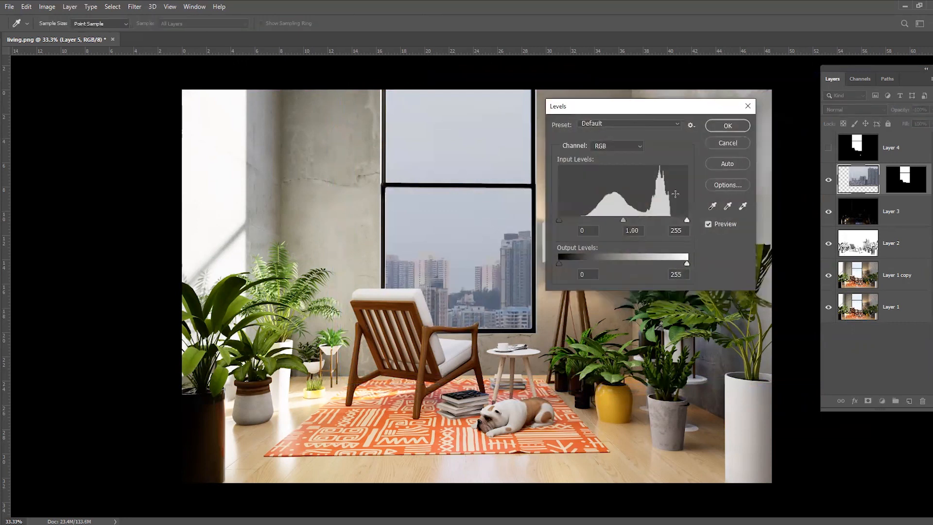
pyautogui.moveTo(687, 220); pyautogui.dragTo(660, 220)
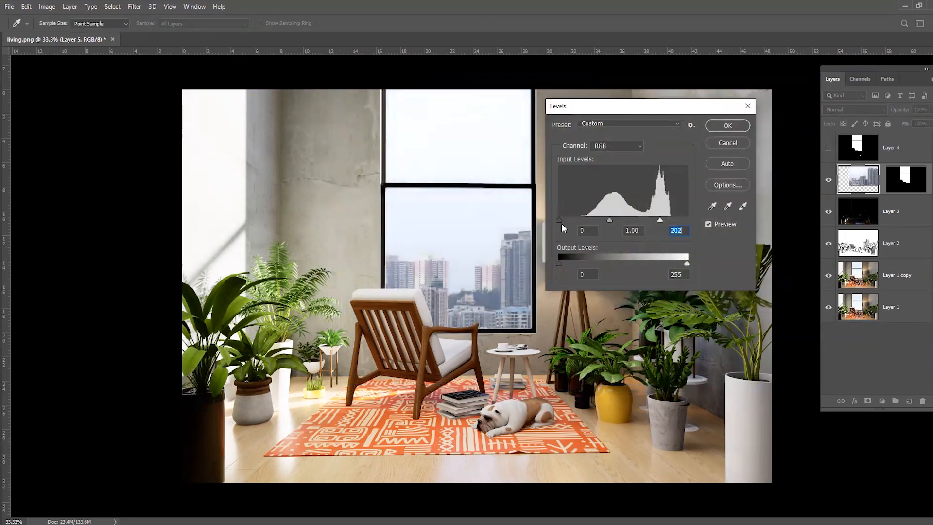
pyautogui.moveTo(564, 221); pyautogui.dragTo(595, 220)
pyautogui.moveTo(660, 221)
pyautogui.mouseDown()
pyautogui.moveTo(646, 220)
pyautogui.moveTo(663, 220)
pyautogui.moveTo(656, 219)
pyautogui.mouseUp()
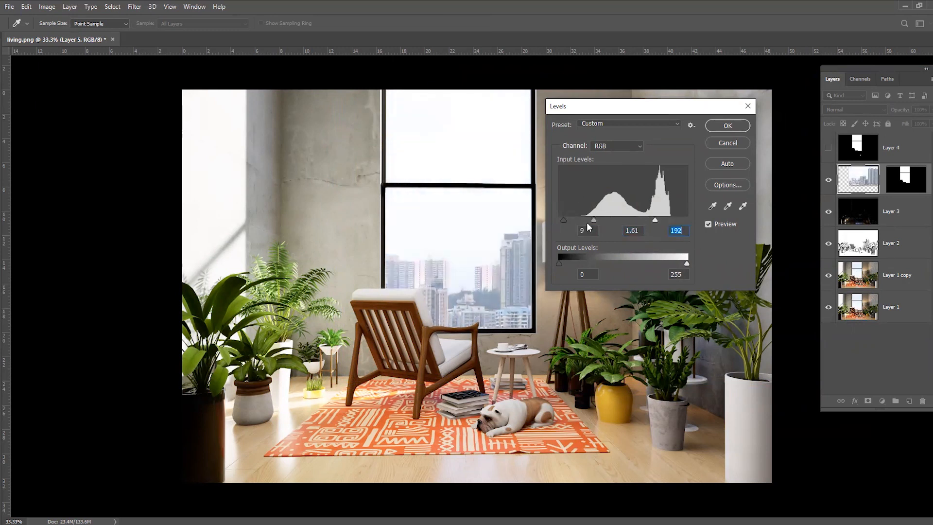
pyautogui.moveTo(598, 218)
pyautogui.mouseDown()
pyautogui.moveTo(563, 220)
pyautogui.moveTo(596, 220)
pyautogui.mouseUp()
pyautogui.moveTo(654, 220); pyautogui.dragTo(595, 220)
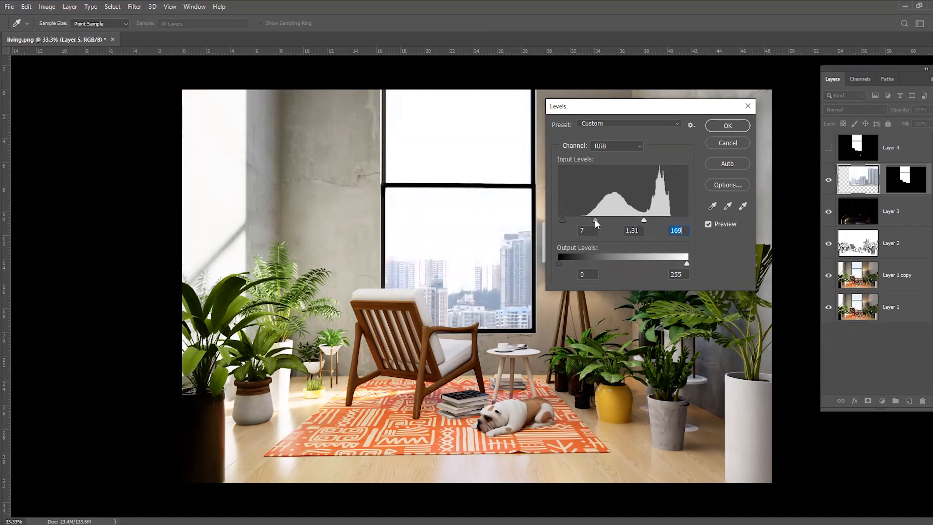
pyautogui.click(731, 127)
# Fill a new layer above the city photo with light orange and clip it to the photo layer
pyautogui.click(909, 401)
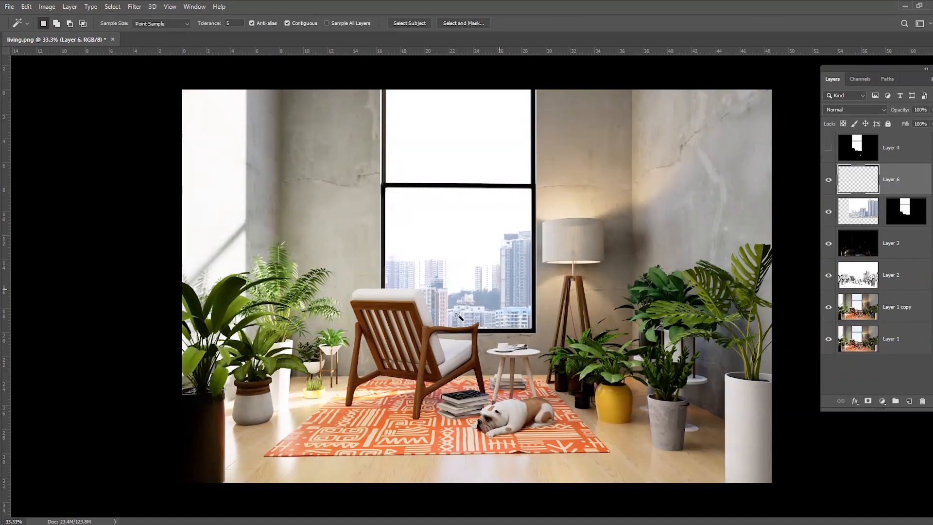
pyautogui.press('i')
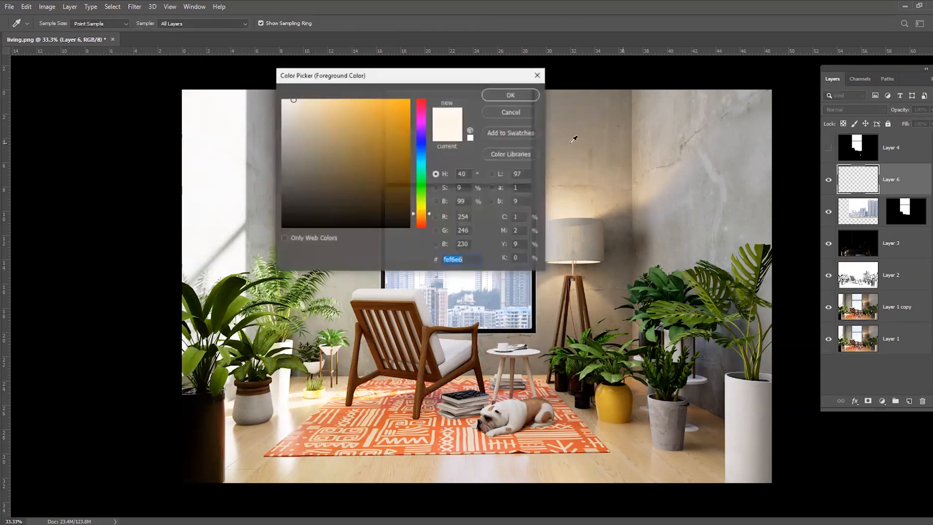
pyautogui.click(334, 101)
pyautogui.click(525, 96)
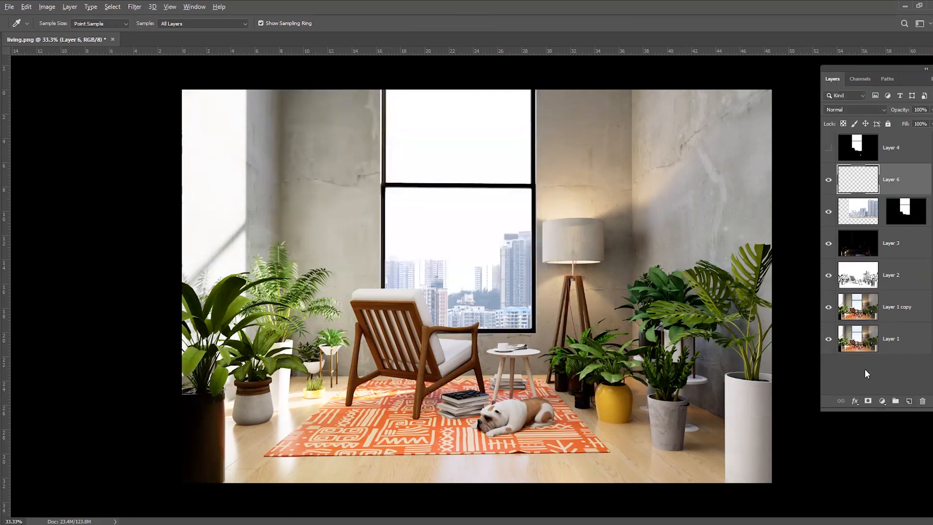
pyautogui.hotkey('alt', 'BackSpace')
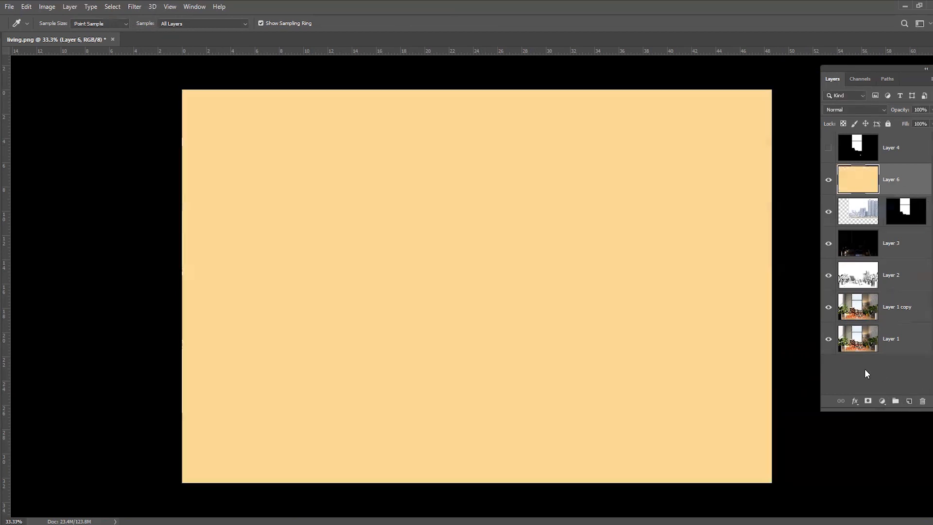
pyautogui.keyDown('alt'); pyautogui.click(863, 193); pyautogui.keyUp('alt')
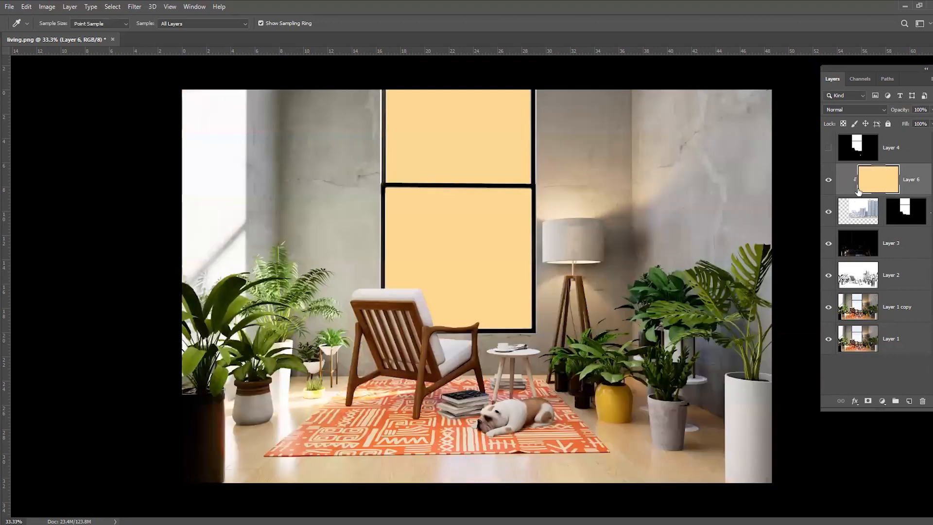
# Set the orange layer to Overlay at 22% opacity and compare the window view with and without it
pyautogui.click(853, 109)
pyautogui.click(856, 232)
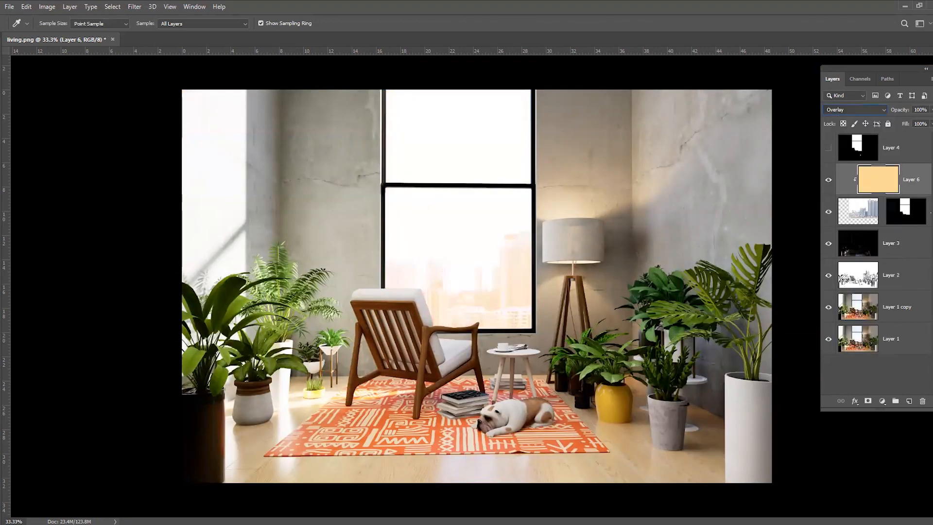
pyautogui.moveTo(931, 110); pyautogui.dragTo(888, 124)
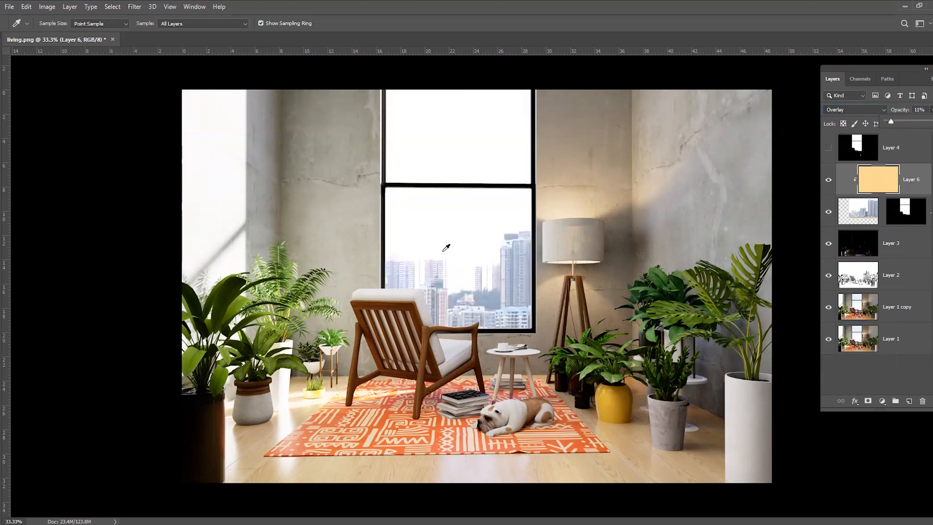
pyautogui.moveTo(899, 124); pyautogui.dragTo(897, 122)
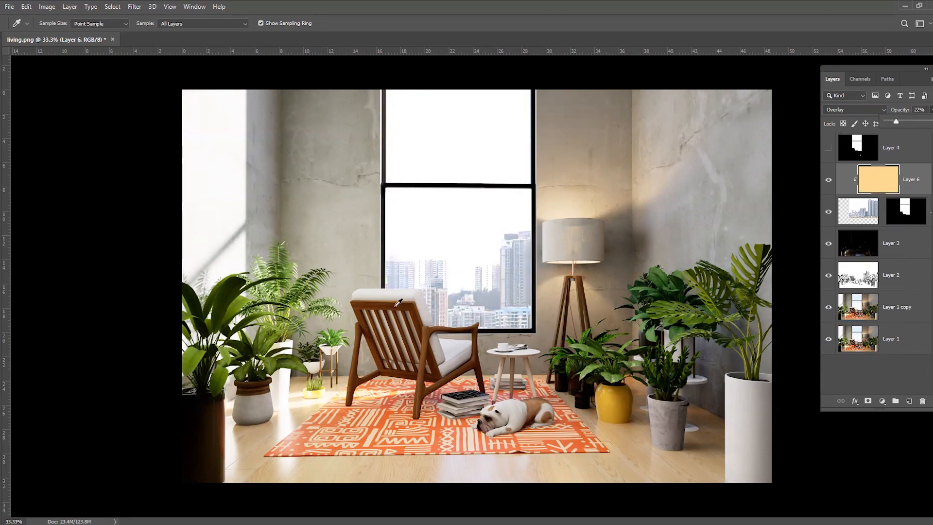
pyautogui.click(829, 181)
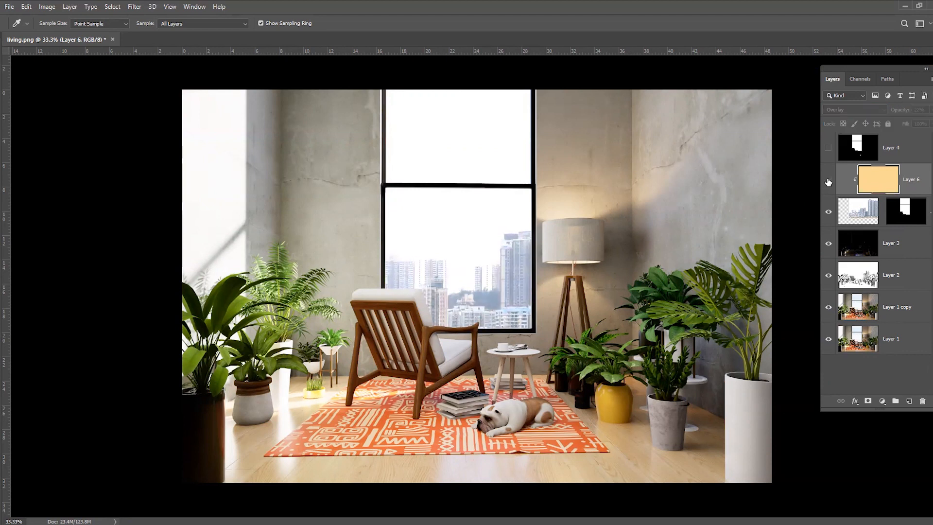
pyautogui.click(829, 181)
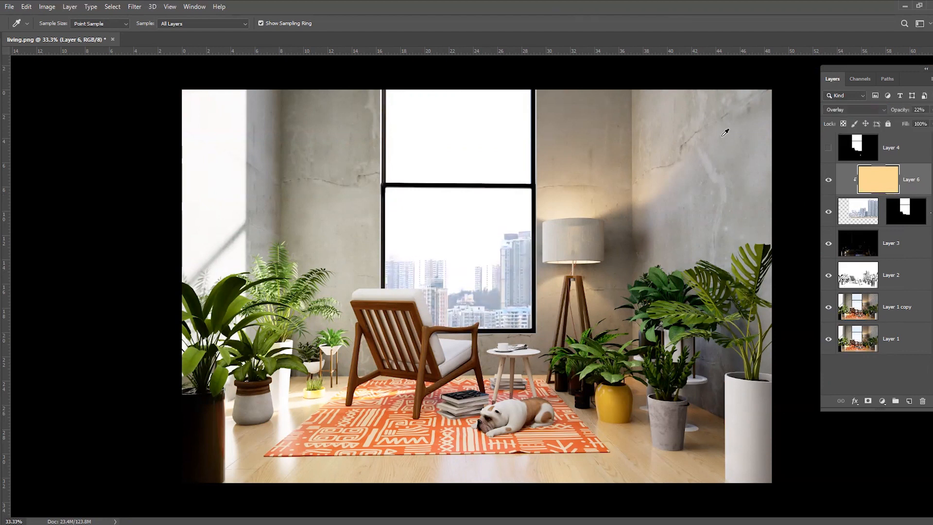
# Paint a soft white glow over the window on a new layer with a 2000 px brush
pyautogui.click(909, 401)
pyautogui.press('b')
pyautogui.hotkey('ctrl', '-')
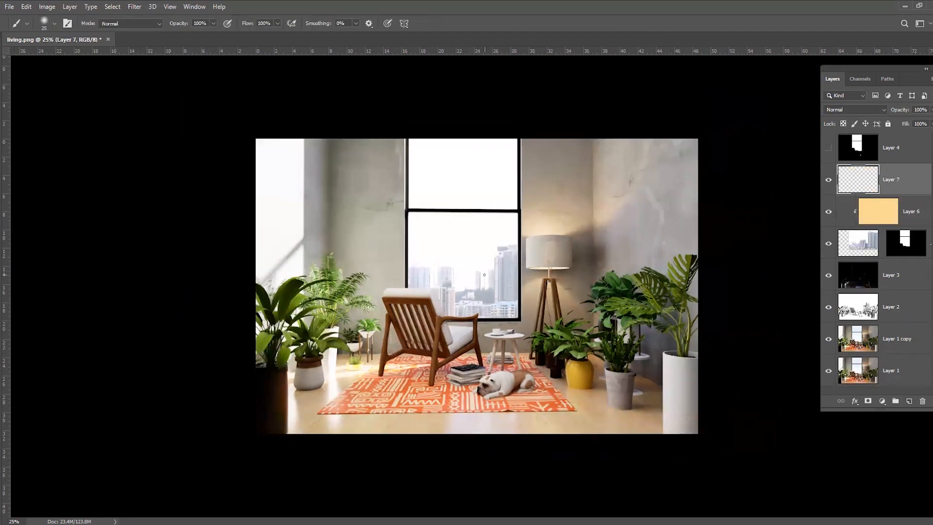
pyautogui.press('i')
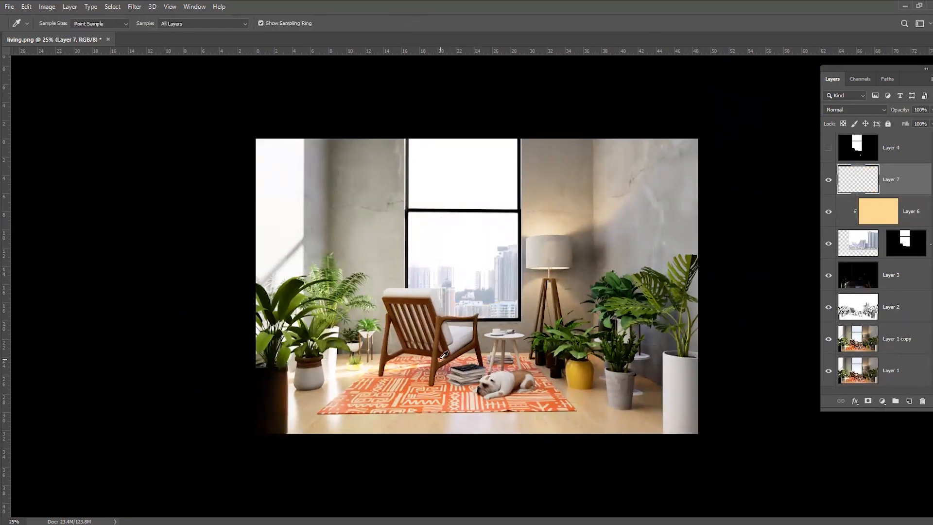
pyautogui.press('b')
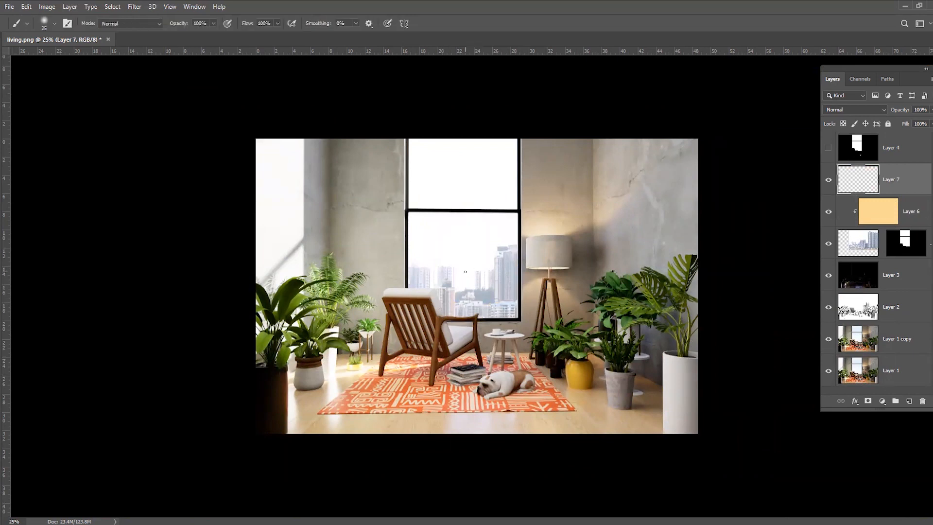
pyautogui.press(']')
pyautogui.press(']')
pyautogui.press(']')
pyautogui.press(']')
pyautogui.press(']')
pyautogui.press(']')
pyautogui.press(']')
pyautogui.press(']')
pyautogui.press(']')
pyautogui.press(']')
pyautogui.press(']')
pyautogui.press(']')
pyautogui.press(']')
pyautogui.press(']')
pyautogui.press(']')
pyautogui.press(']')
pyautogui.press(']')
pyautogui.press(']')
pyautogui.press(']')
pyautogui.press(']')
pyautogui.press(']')
pyautogui.press(']')
pyautogui.click(466, 232)
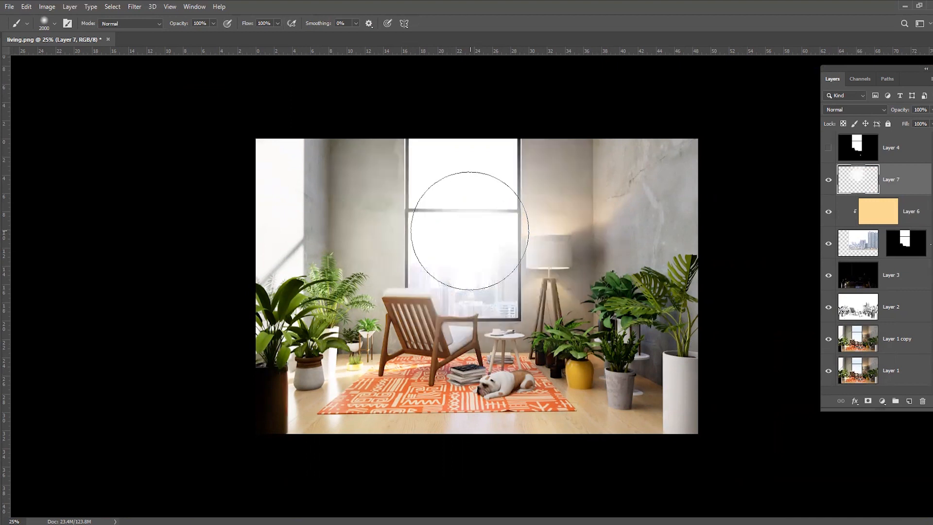
# Set the white glow layer to Screen at 24% opacity and compare the image with and without it
pyautogui.click(868, 110)
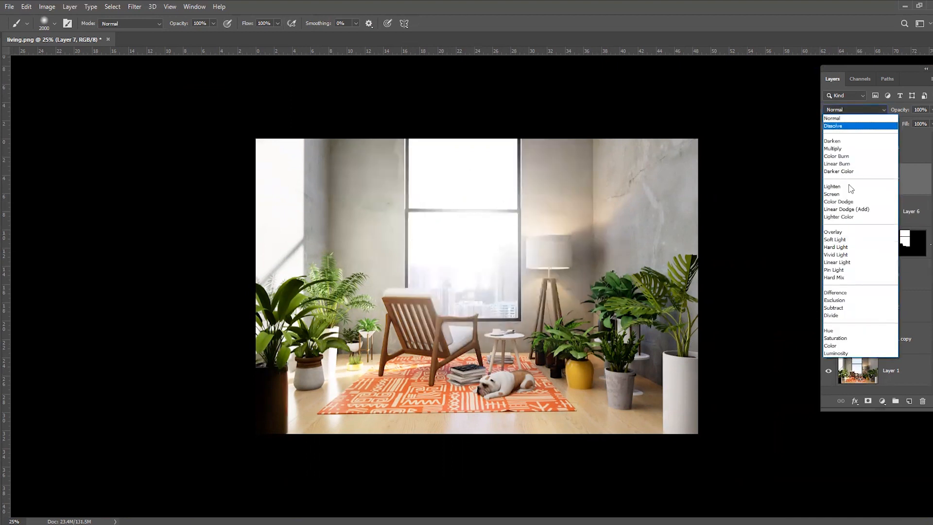
pyautogui.click(851, 191)
pyautogui.click(930, 110)
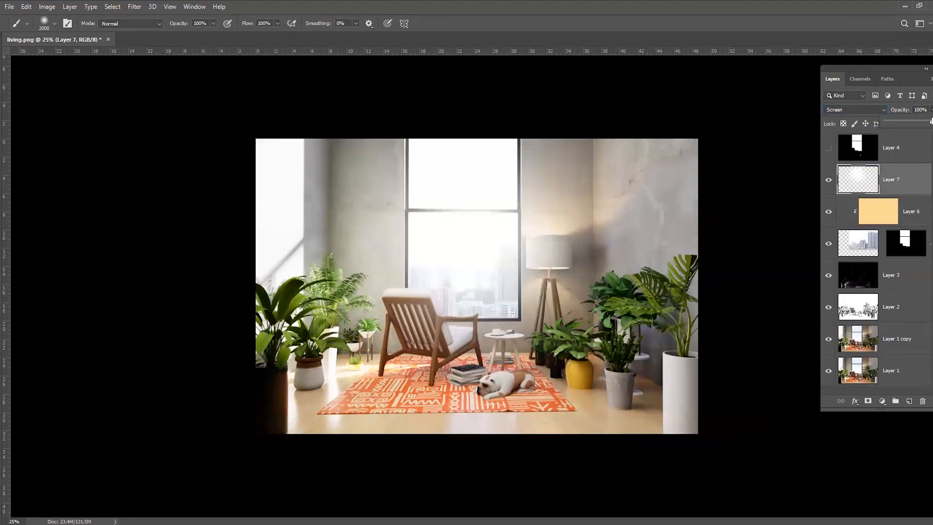
pyautogui.moveTo(889, 122); pyautogui.dragTo(898, 125)
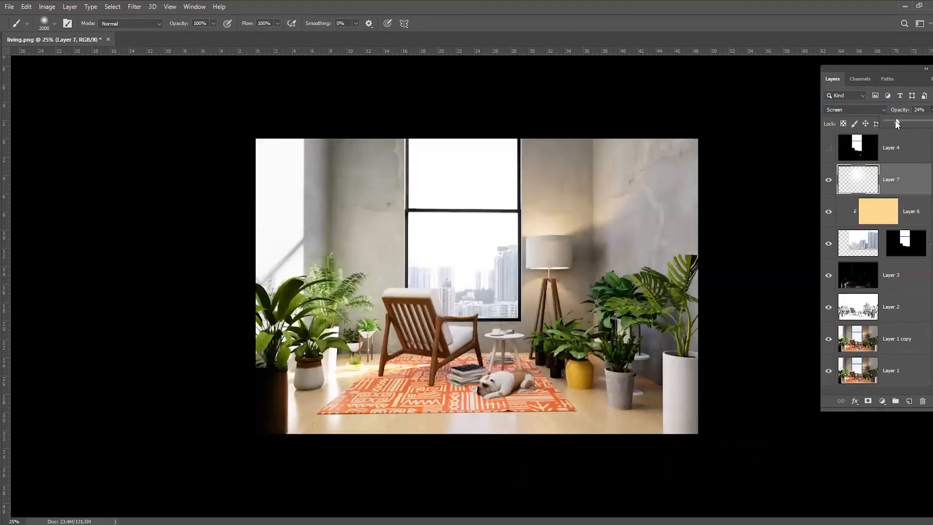
pyautogui.click(829, 180)
pyautogui.click(829, 180)
pyautogui.click(828, 180)
pyautogui.click(829, 180)
pyautogui.click(829, 180)
# Try the white glow layer at 34% opacity and delete the layer
pyautogui.click(930, 110)
pyautogui.moveTo(899, 121); pyautogui.dragTo(905, 122)
pyautogui.click(828, 178)
pyautogui.click(829, 180)
pyautogui.click(829, 180)
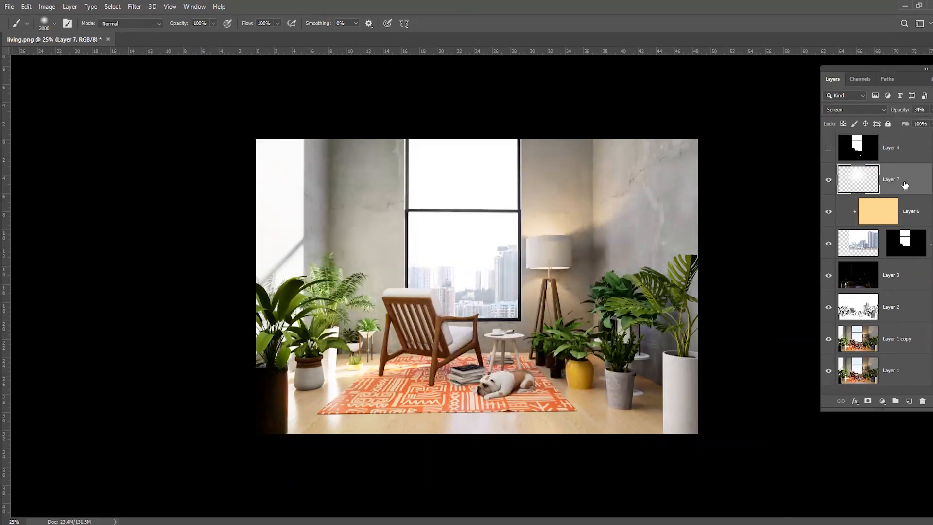
pyautogui.press('Delete')
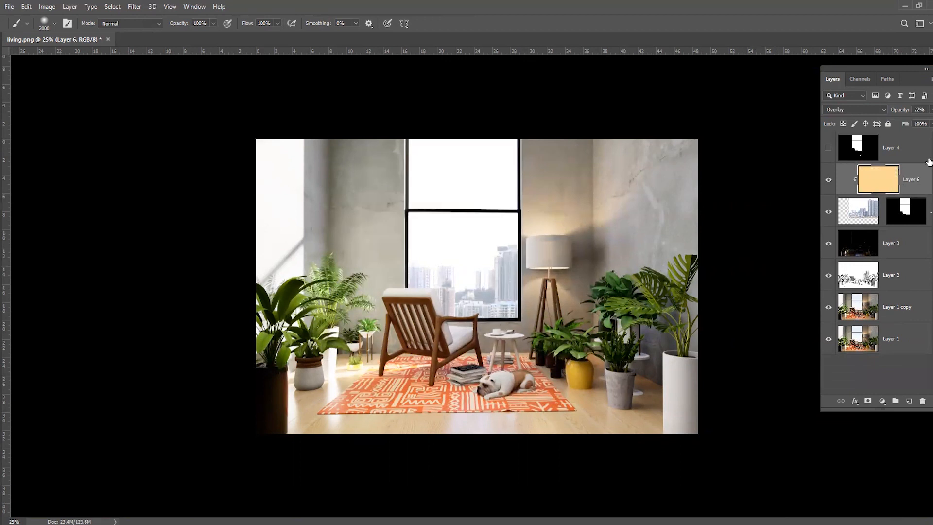
# Sample a warm tone from the sunlit area near the rug and paint a 2100 px soft glow over the window on a new layer
pyautogui.press('i')
pyautogui.click(375, 365)
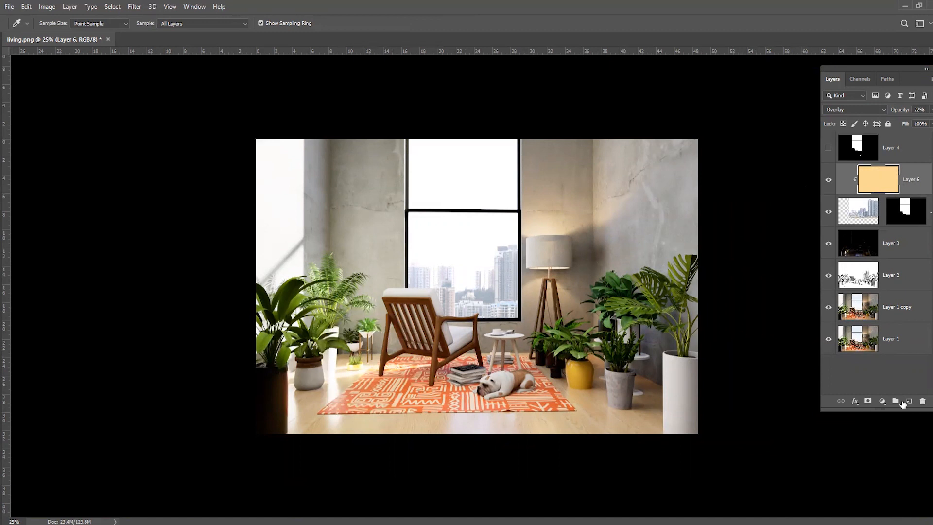
pyautogui.click(904, 402)
pyautogui.press('b')
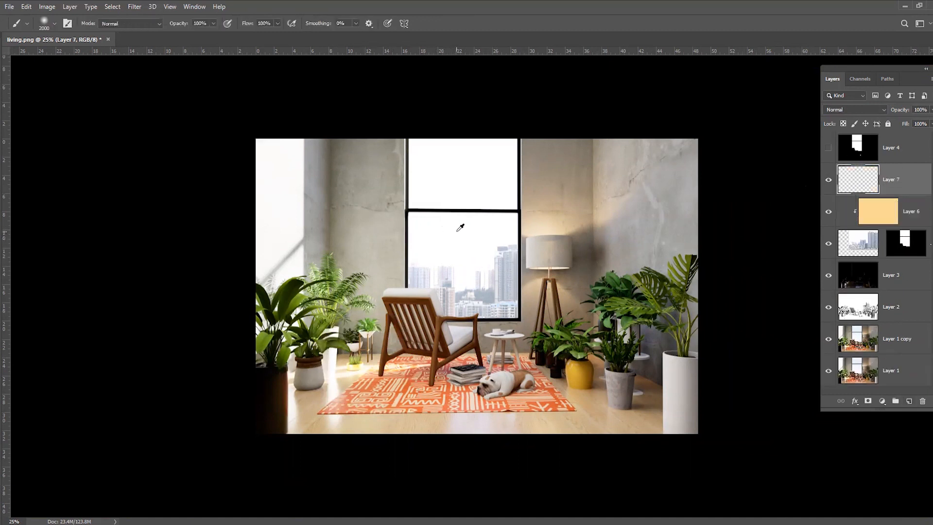
pyautogui.click(469, 228)
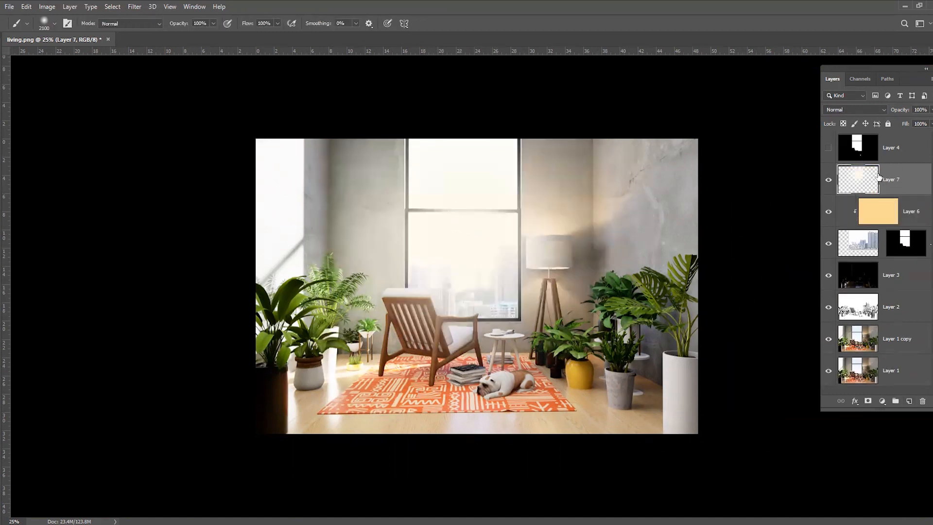
# Blend the warm glow layer with Screen at 9% opacity
pyautogui.click(869, 110)
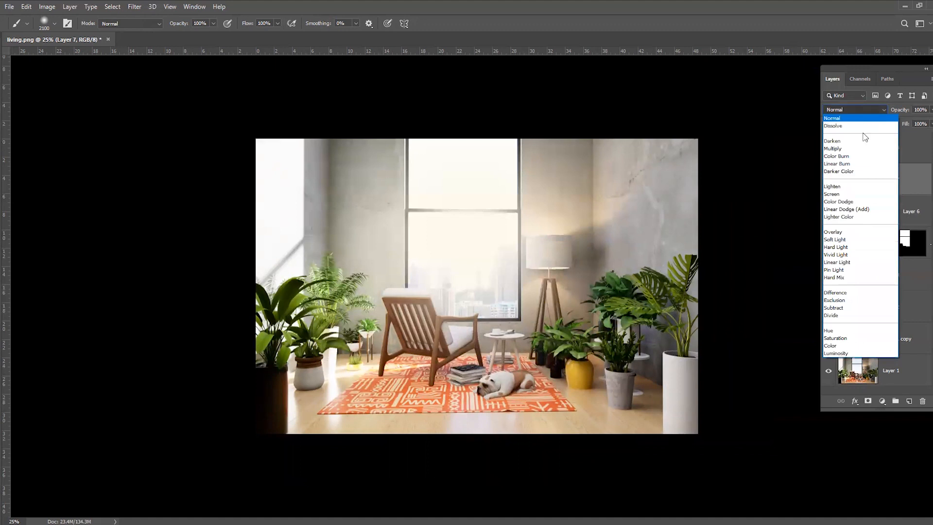
pyautogui.click(856, 193)
pyautogui.click(931, 110)
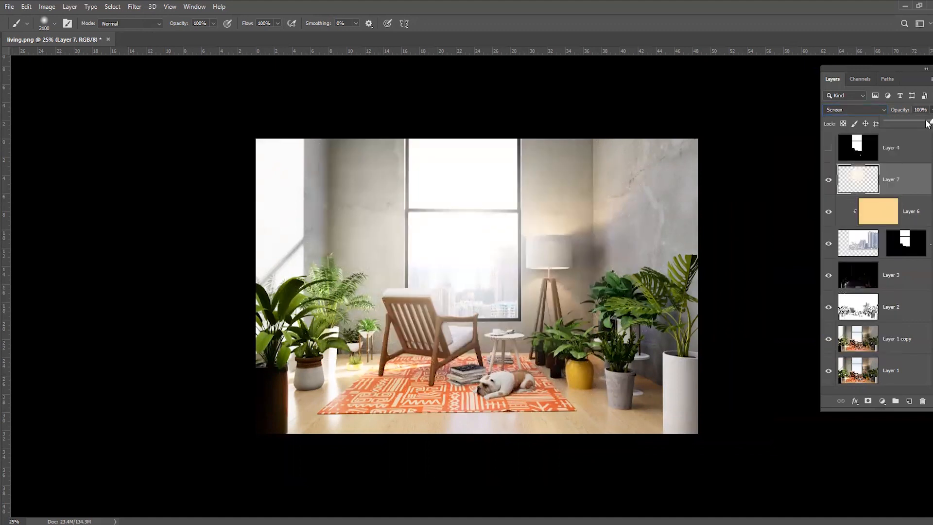
pyautogui.moveTo(891, 122); pyautogui.dragTo(890, 121)
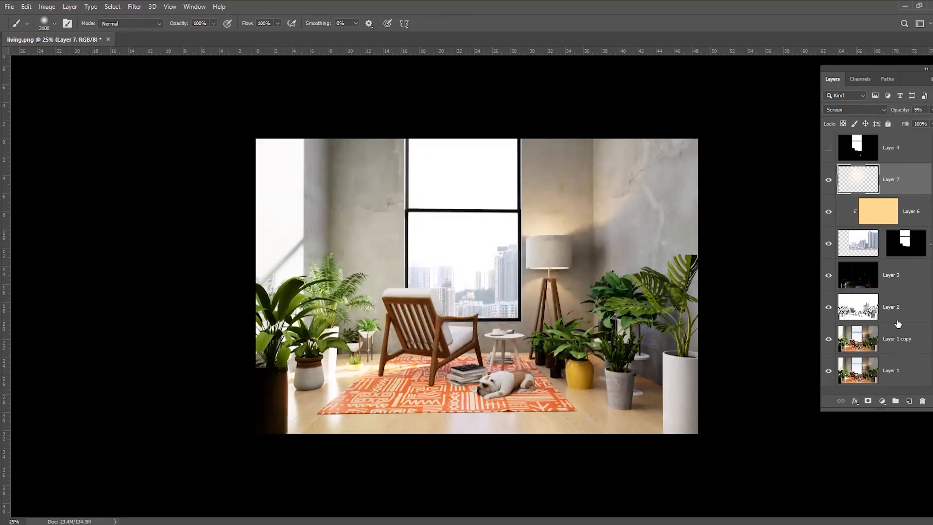
# Stamp all visible layers into a new layer above the glow and set it to Multiply
pyautogui.hotkey('ctrl', 'alt', 'shift', 'e')
pyautogui.hotkey('ctrl', '-')
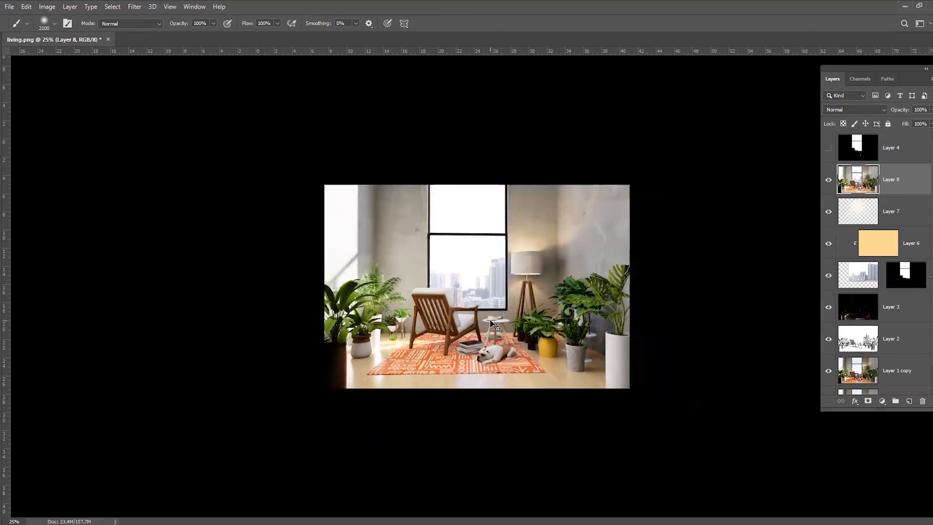
pyautogui.press('v')
pyautogui.click(877, 109)
pyautogui.click(878, 109)
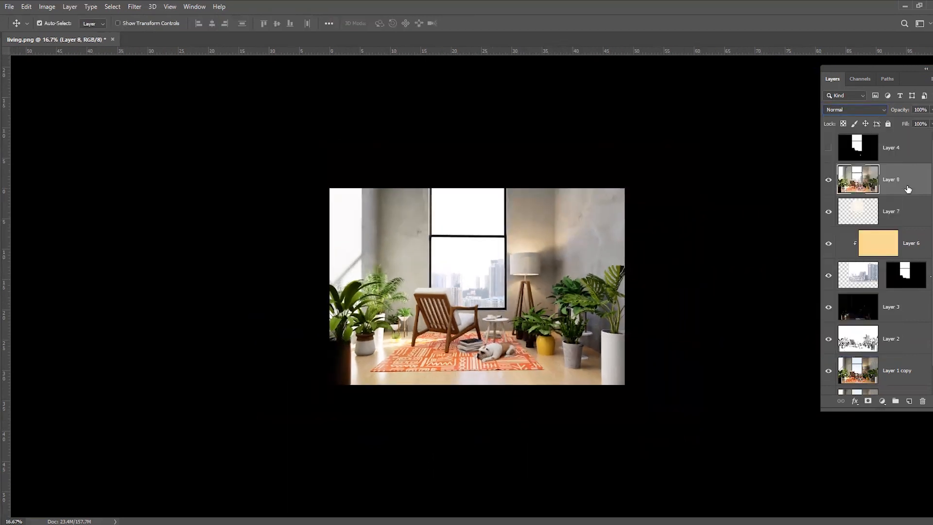
pyautogui.click(864, 110)
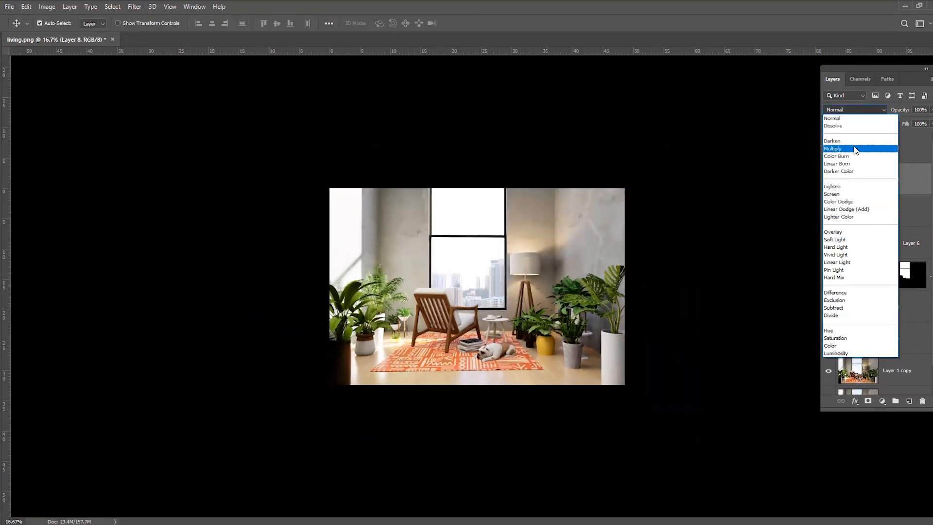
pyautogui.click(856, 149)
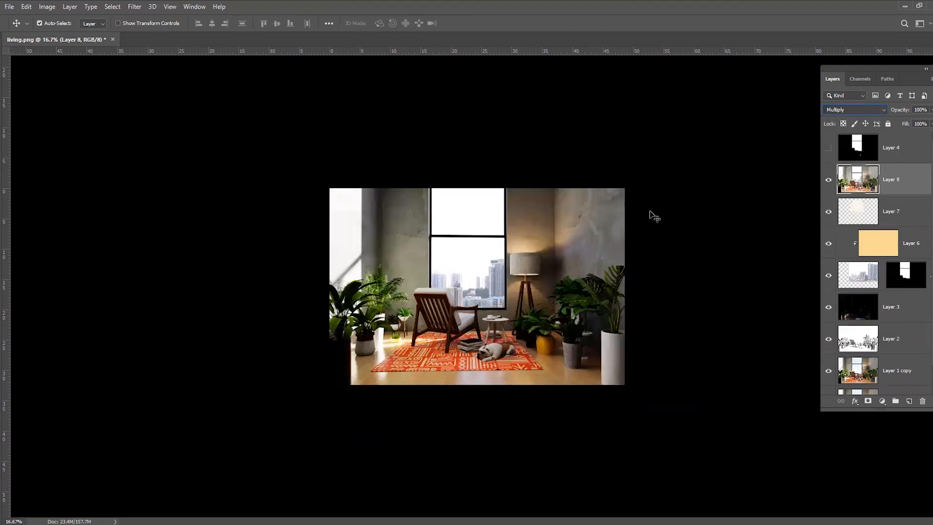
# Hide the Multiply layer behind a black mask and reveal it around the image edges with a 1300 px soft brush
pyautogui.keyDown('alt'); pyautogui.click(868, 401); pyautogui.keyUp('alt')
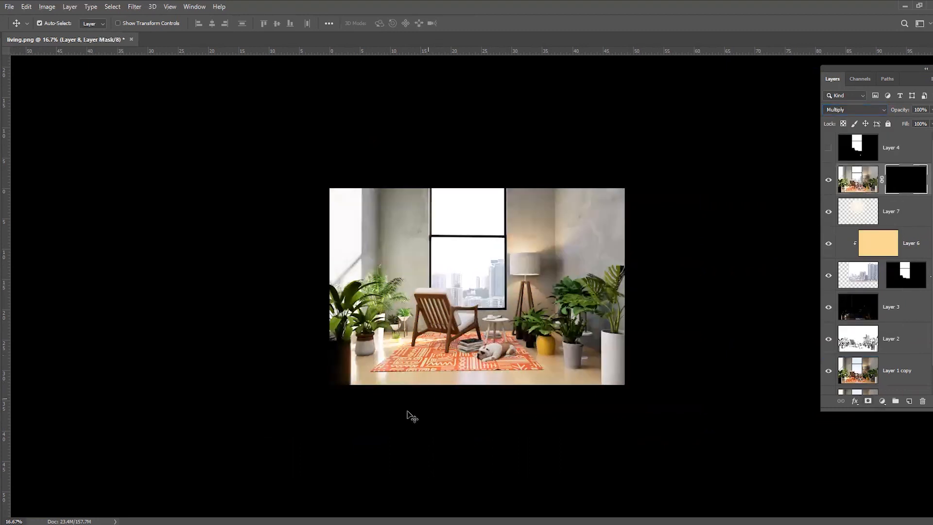
pyautogui.press('b')
pyautogui.press('[')
pyautogui.press('[')
pyautogui.press('[')
pyautogui.press('[')
pyautogui.press('[')
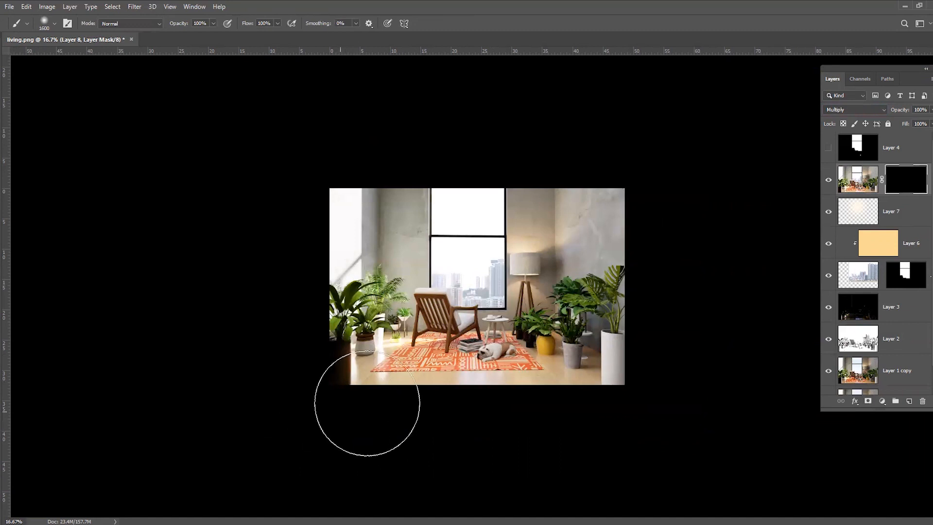
pyautogui.press('[')
pyautogui.press('[')
pyautogui.press('[')
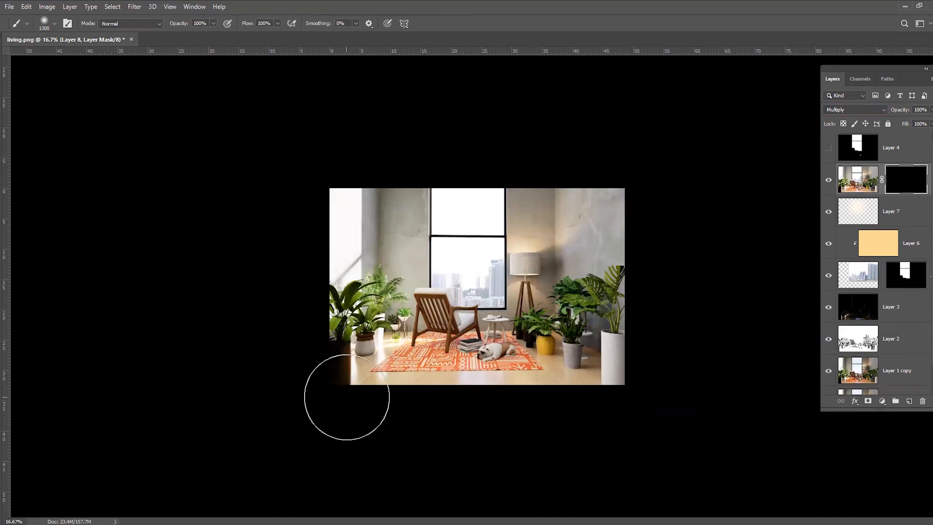
pyautogui.moveTo(345, 406)
pyautogui.mouseDown()
pyautogui.moveTo(538, 421)
pyautogui.moveTo(506, 427)
pyautogui.moveTo(633, 411)
pyautogui.moveTo(660, 346)
pyautogui.mouseUp()
pyautogui.moveTo(302, 370)
pyautogui.mouseDown()
pyautogui.moveTo(283, 209)
pyautogui.moveTo(446, 129)
pyautogui.moveTo(658, 198)
pyautogui.moveTo(567, 141)
pyautogui.moveTo(332, 137)
pyautogui.moveTo(298, 221)
pyautogui.moveTo(294, 296)
pyautogui.moveTo(325, 158)
pyautogui.mouseUp()
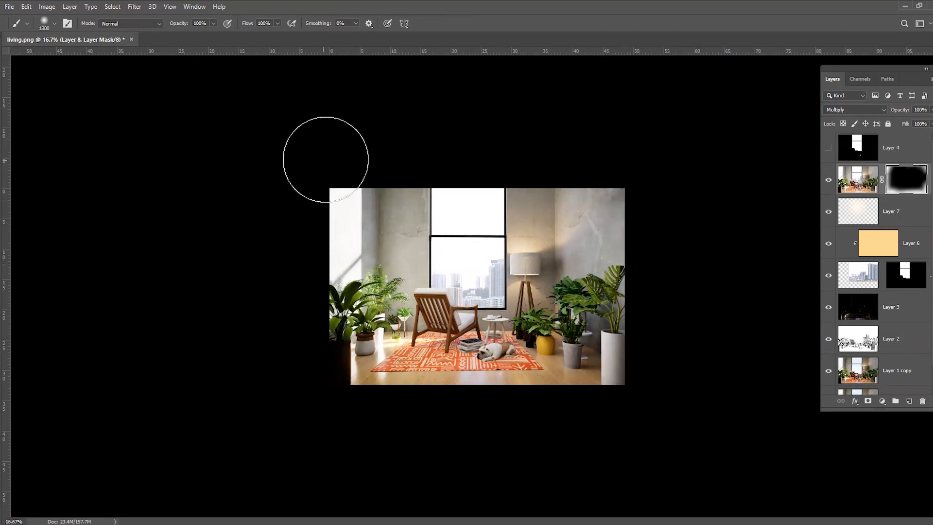
pyautogui.moveTo(604, 163)
pyautogui.mouseDown()
pyautogui.moveTo(544, 429)
pyautogui.moveTo(475, 419)
pyautogui.moveTo(668, 421)
pyautogui.mouseUp()
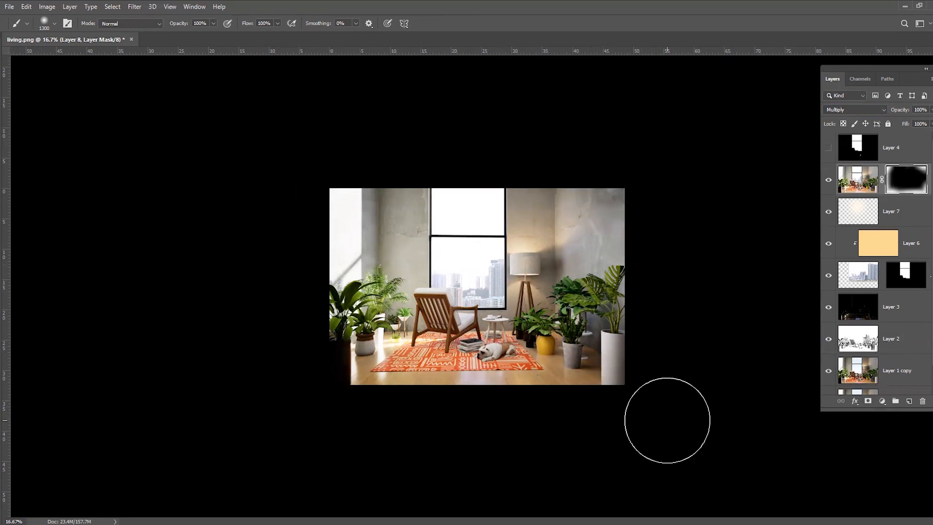
# Add a new layer above the masked Multiply layer and paint a dark vignette around the image edges with a 1500 px soft brush
pyautogui.press('v')
pyautogui.click(870, 183)
pyautogui.click(909, 401)
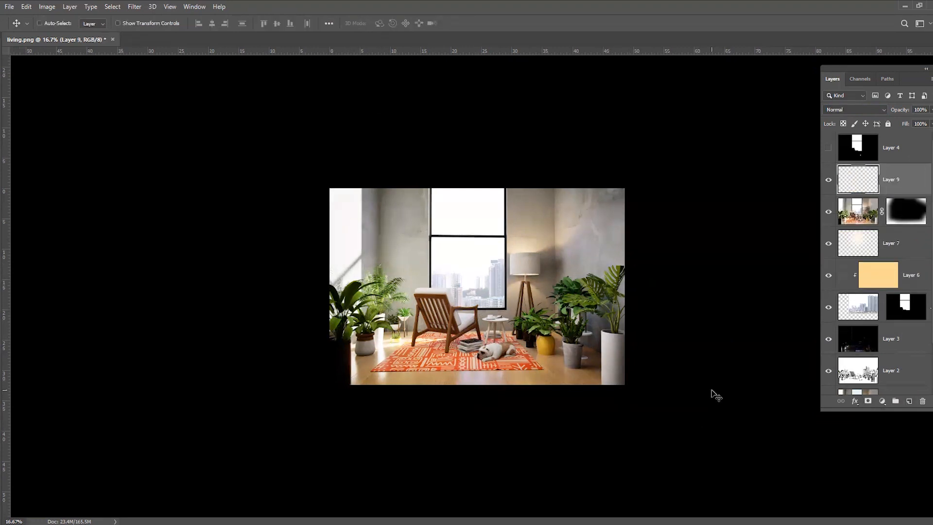
pyautogui.hotkey('ctrl', '+')
pyautogui.hotkey('ctrl', '-')
pyautogui.press('b')
pyautogui.press(']')
pyautogui.press(']')
pyautogui.moveTo(575, 444)
pyautogui.mouseDown()
pyautogui.moveTo(352, 441)
pyautogui.moveTo(283, 405)
pyautogui.moveTo(263, 165)
pyautogui.moveTo(301, 134)
pyautogui.mouseUp()
pyautogui.moveTo(638, 149)
pyautogui.mouseDown()
pyautogui.moveTo(671, 215)
pyautogui.moveTo(685, 392)
pyautogui.moveTo(453, 463)
pyautogui.moveTo(395, 448)
pyautogui.mouseUp()
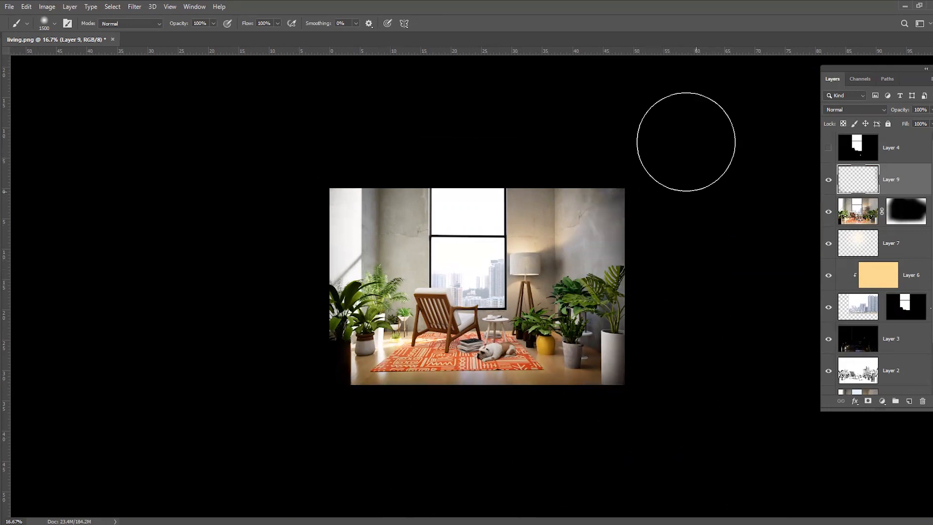
pyautogui.press('[')
# Lower the painted vignette layer's opacity to 30% and compare the image with and without it
pyautogui.click(930, 113)
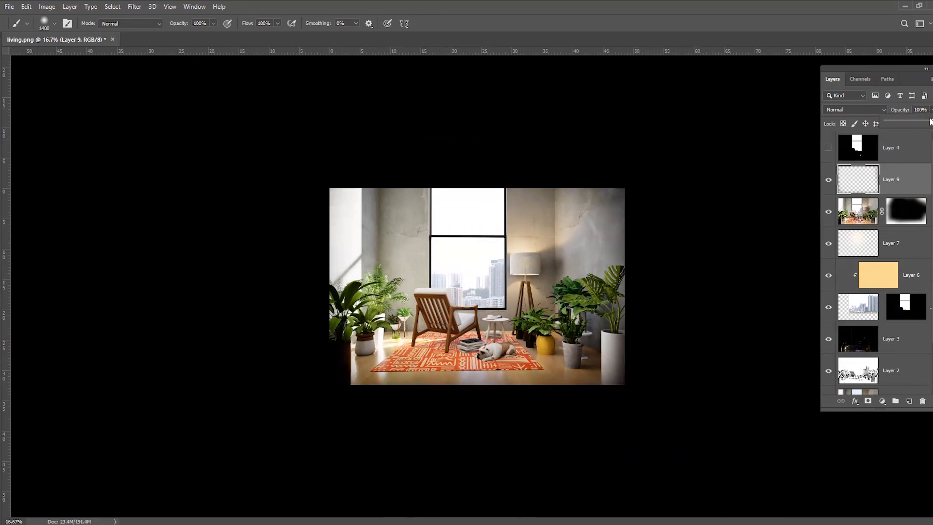
pyautogui.moveTo(905, 123)
pyautogui.mouseDown()
pyautogui.moveTo(888, 119)
pyautogui.moveTo(900, 122)
pyautogui.mouseUp()
pyautogui.click(827, 181)
pyautogui.click(828, 181)
pyautogui.click(829, 181)
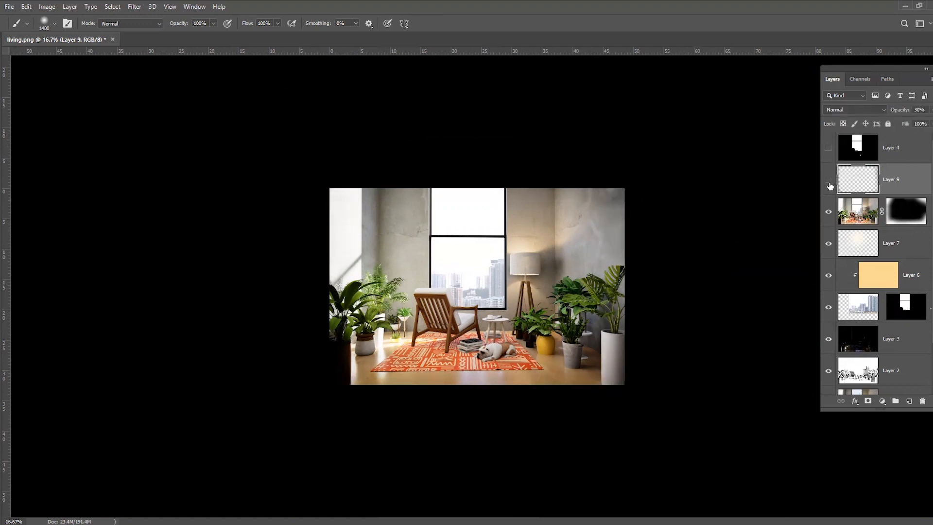
pyautogui.click(829, 181)
pyautogui.hotkey('ctrl', '+')
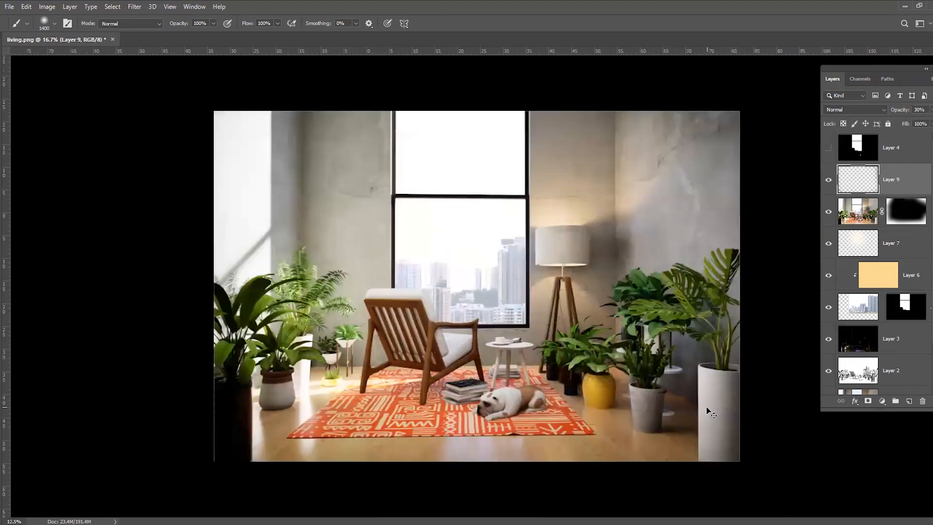
pyautogui.hotkey('ctrl', '+')
pyautogui.hotkey('ctrl', '-')
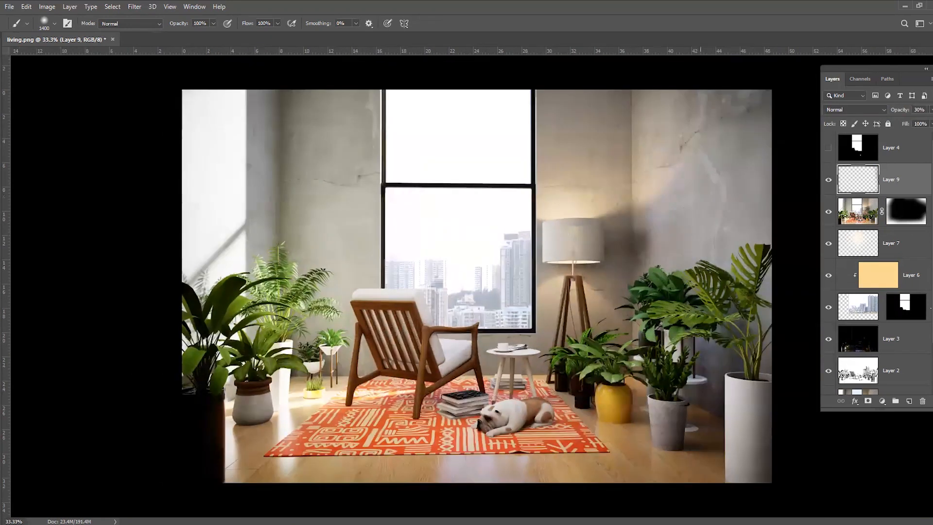
pyautogui.press('v')
pyautogui.click(829, 181)
pyautogui.click(829, 181)
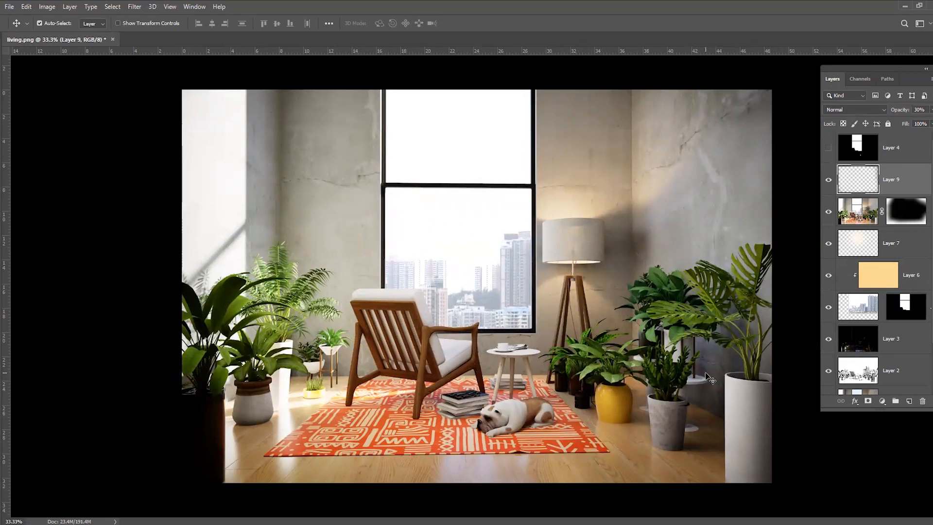
pyautogui.hotkey('ctrl', '-')
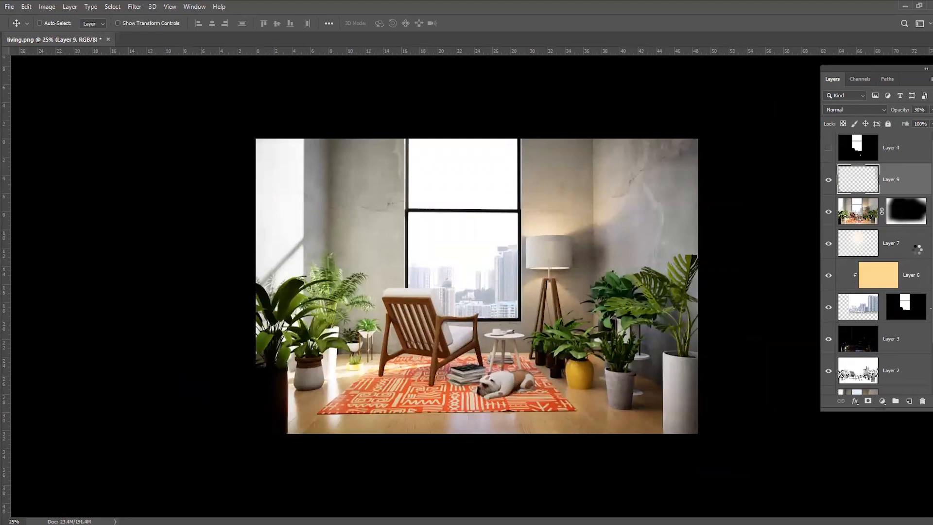
# Stamp all visible layers into a new layer and sharpen it with Unsharp Mask at 50% amount, 1.0 pixel radius and threshold 0
pyautogui.hotkey('ctrl', 'shift', 'alt', 'e')
pyautogui.click(135, 6)
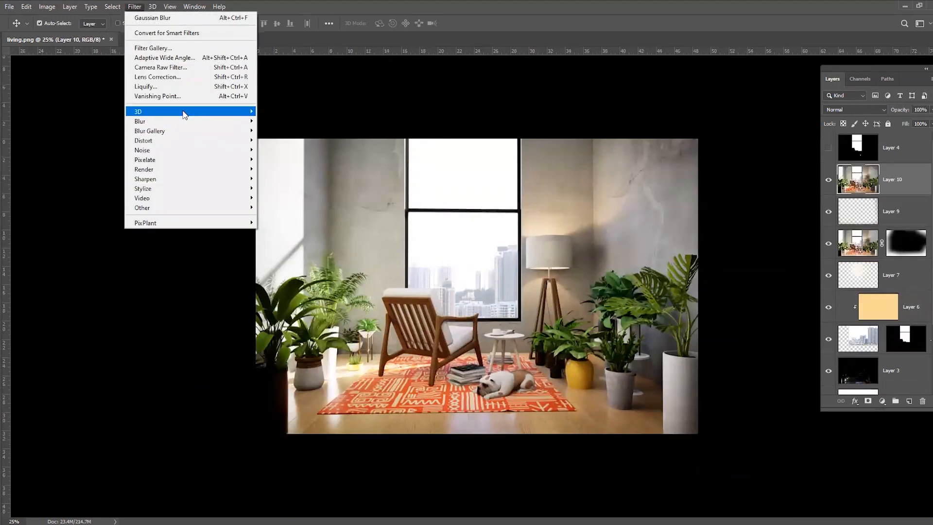
pyautogui.moveTo(185, 175)
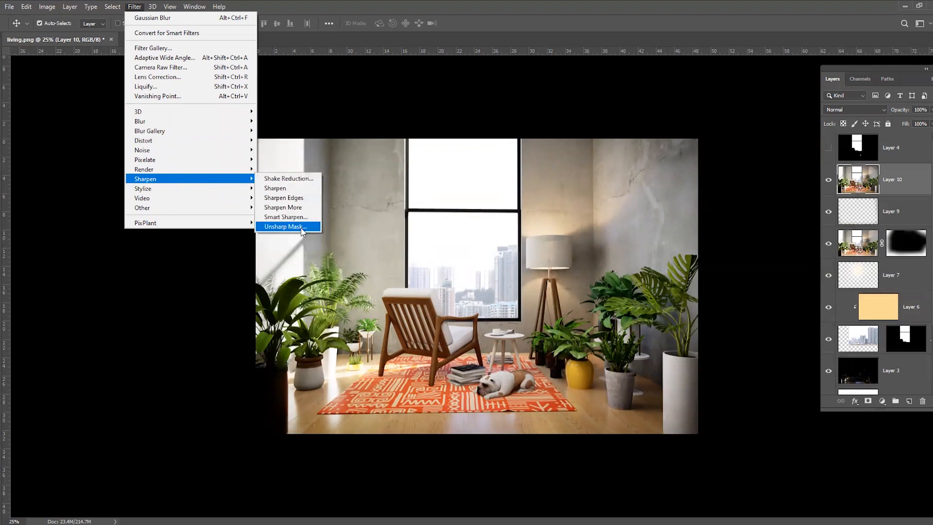
pyautogui.click(433, 44)
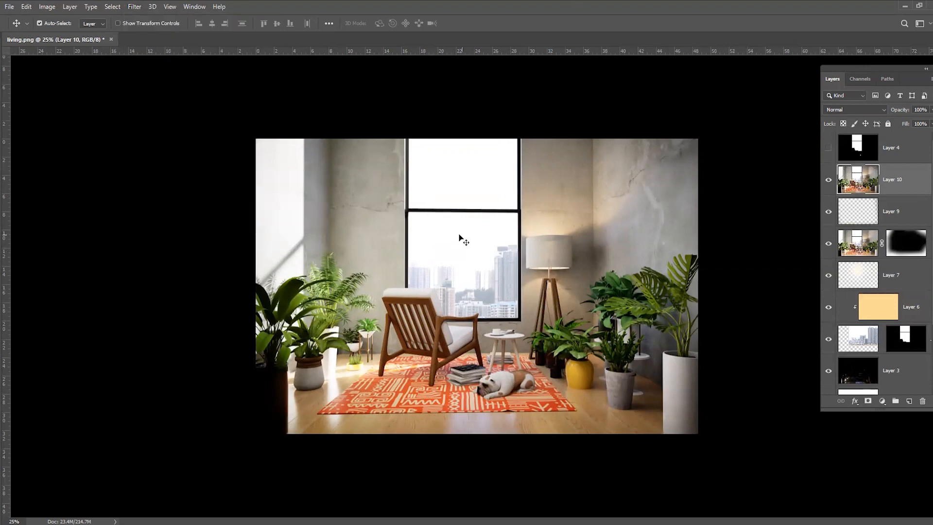
pyautogui.click(135, 7)
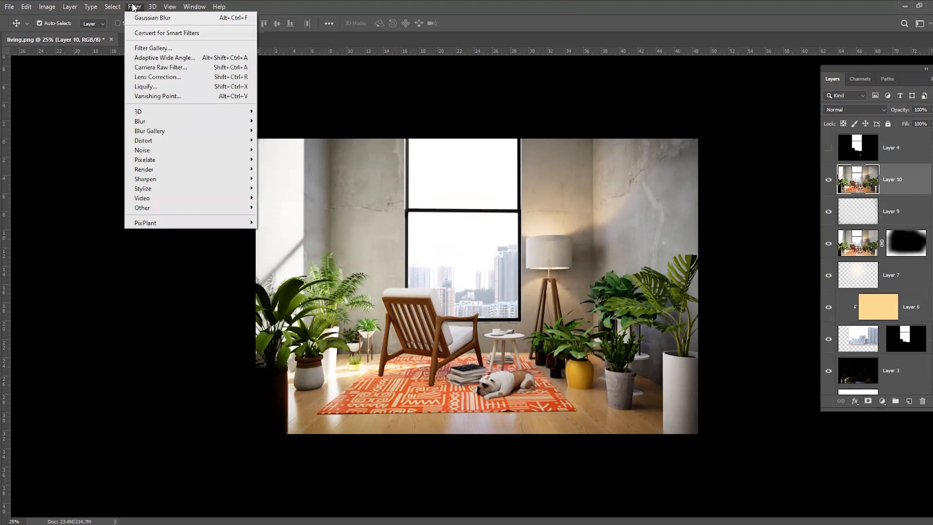
pyautogui.moveTo(192, 182)
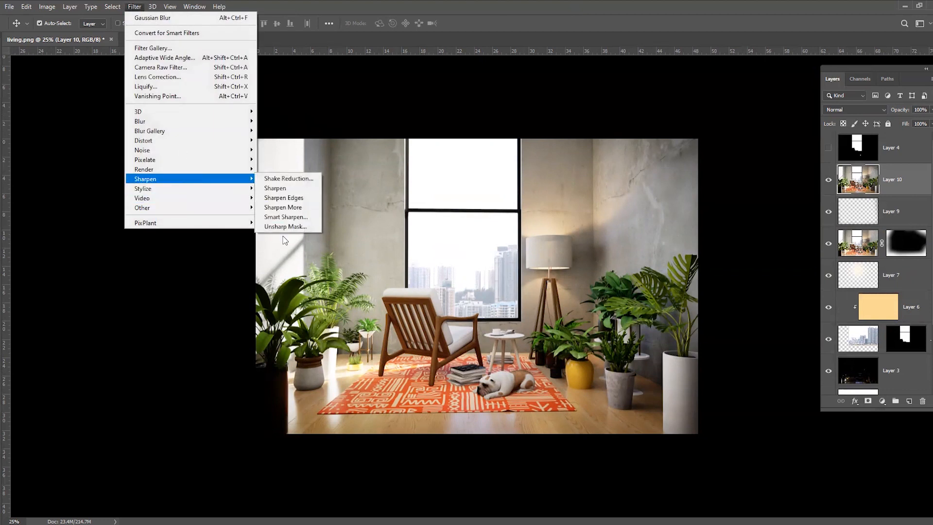
pyautogui.click(287, 228)
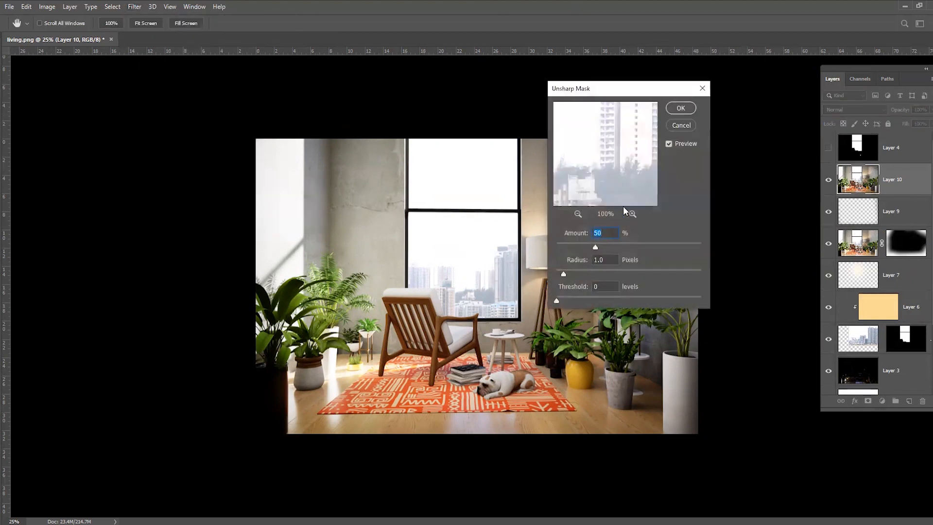
pyautogui.moveTo(656, 91); pyautogui.dragTo(688, 102)
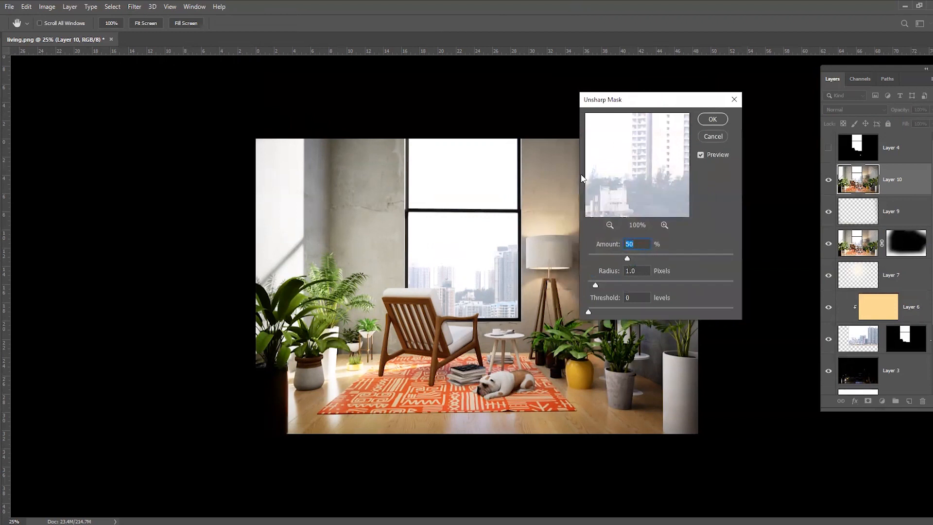
pyautogui.press('Return')
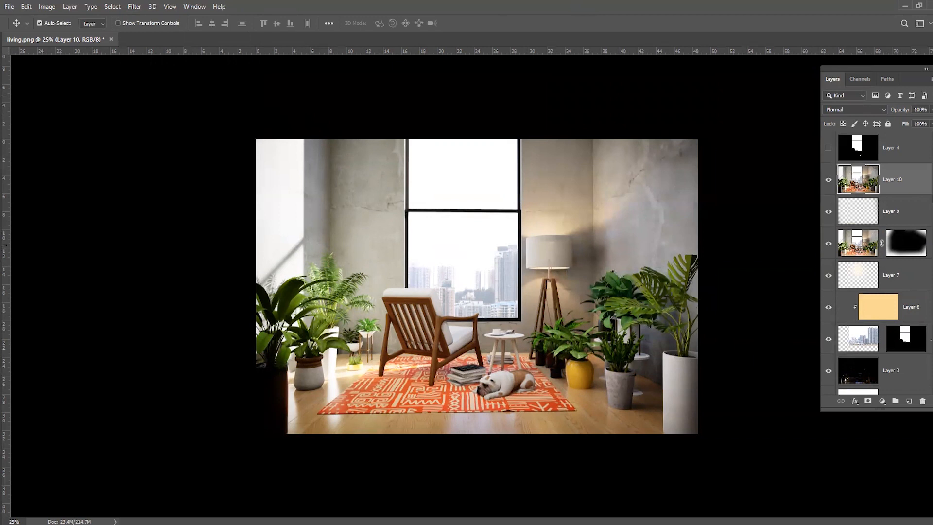
# Group all the layers from the sharpened stamp down to Layer 1 copy, leaving Layer 1 and Layer 4 outside
pyautogui.scroll(-3, 906, 211)
pyautogui.keyDown('shift'); pyautogui.click(901, 353); pyautogui.keyUp('shift')
pyautogui.hotkey('ctrl', 'g')
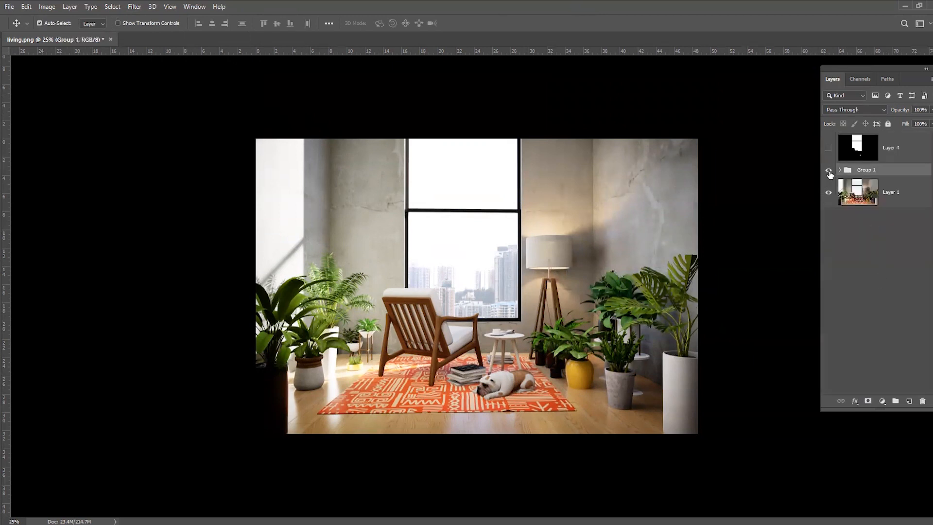
# Compare the finished composite with the original render by hiding and showing the layer group
pyautogui.click(829, 170)
pyautogui.click(829, 171)
pyautogui.click(829, 171)
pyautogui.click(828, 170)
pyautogui.click(828, 171)
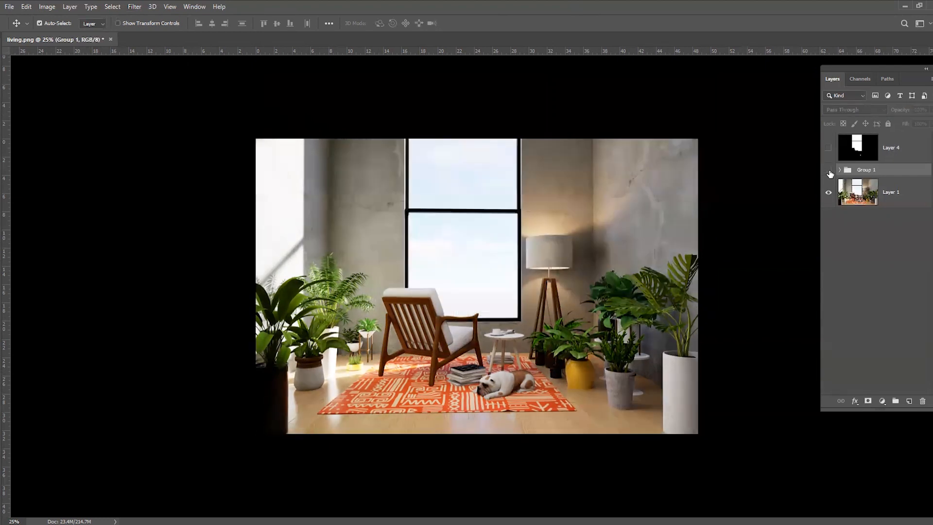
pyautogui.click(829, 171)
pyautogui.click(828, 171)
pyautogui.click(829, 170)
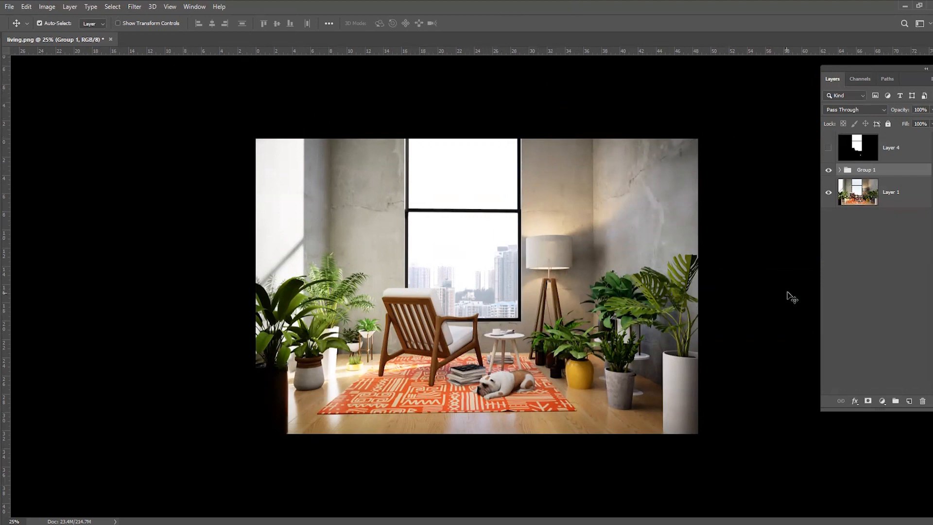
pyautogui.hotkey('ctrl', '=')
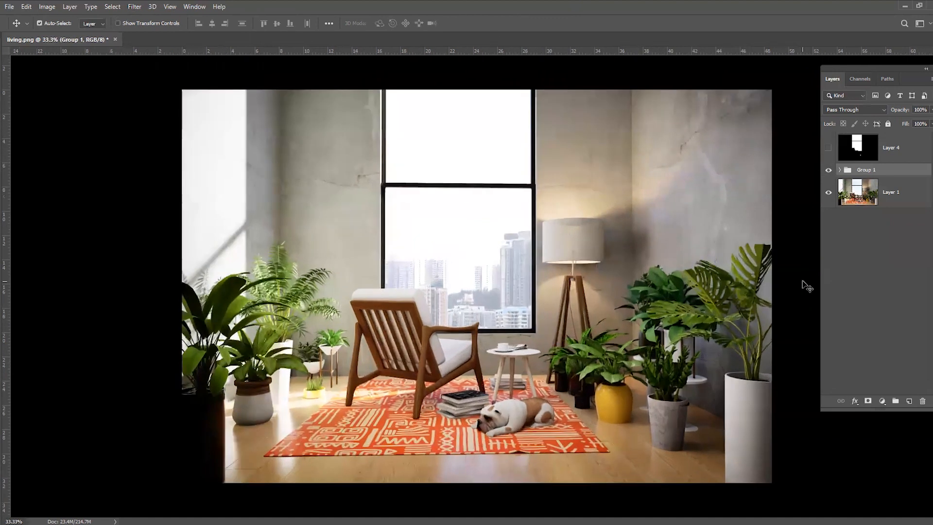